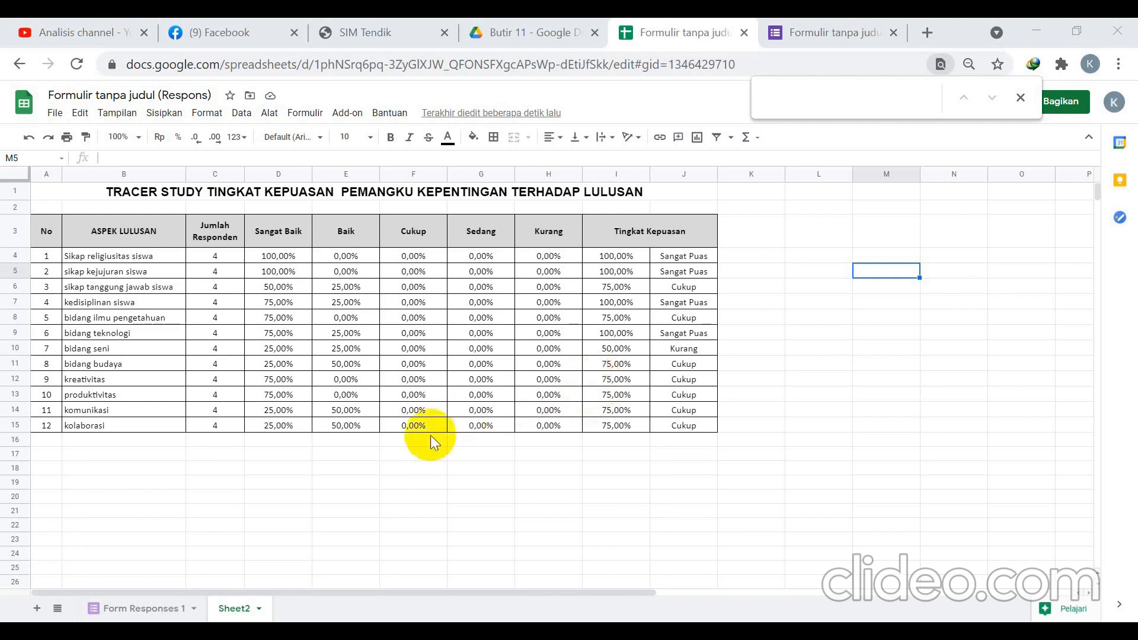
Scroll through the PDF assessment guide to review its list of graduate aspects.
{"action": "left_click", "coordinate": [521, 616]}
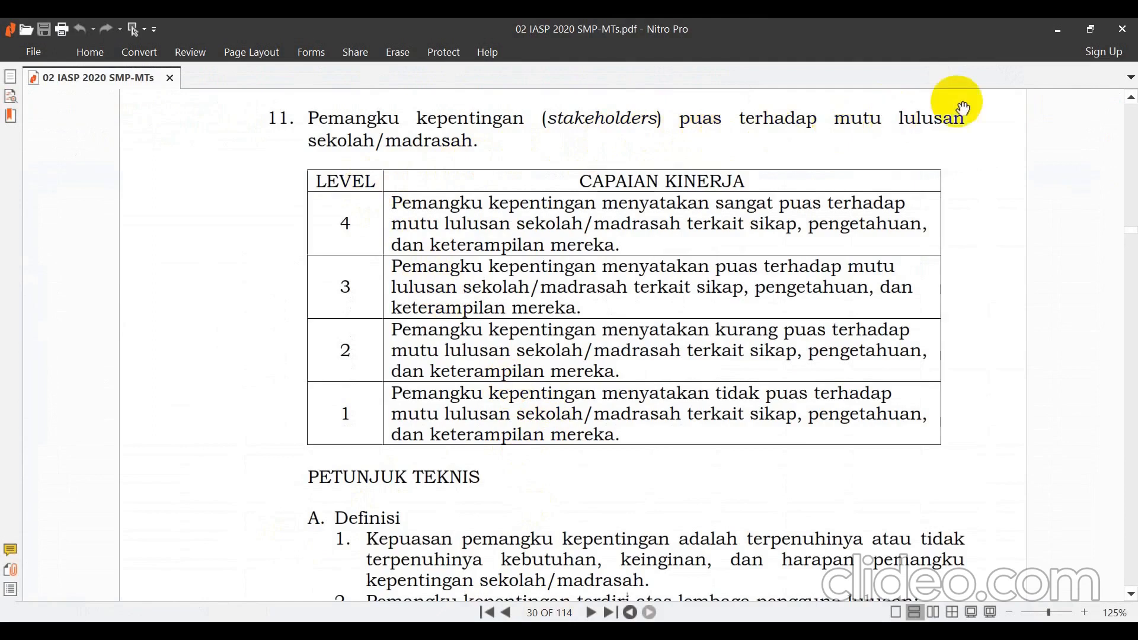
{"action": "scroll", "coordinate": [561, 240], "scroll_direction": "down", "scroll_amount": 5}
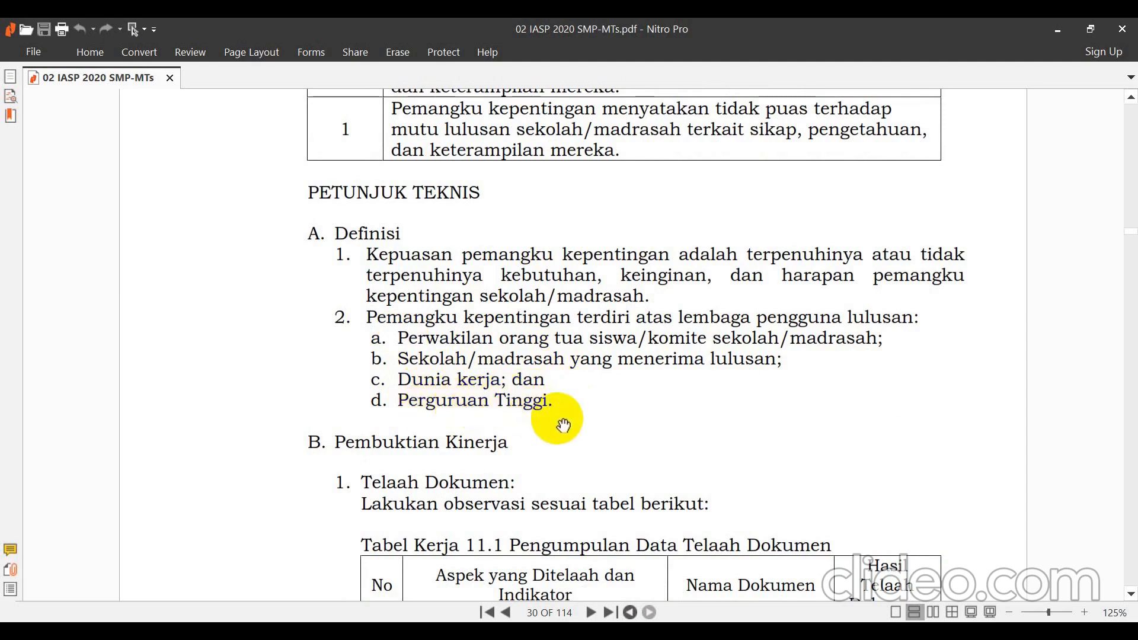
{"action": "scroll", "coordinate": [563, 425], "scroll_direction": "down", "scroll_amount": 3}
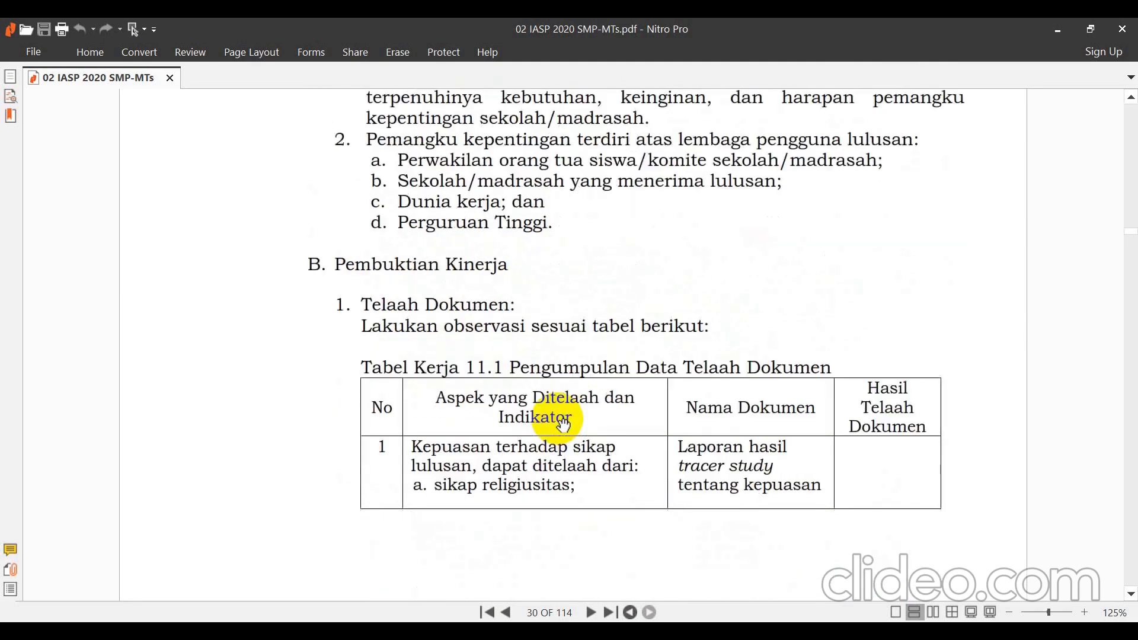
{"action": "scroll", "coordinate": [563, 425], "scroll_direction": "up", "scroll_amount": 1}
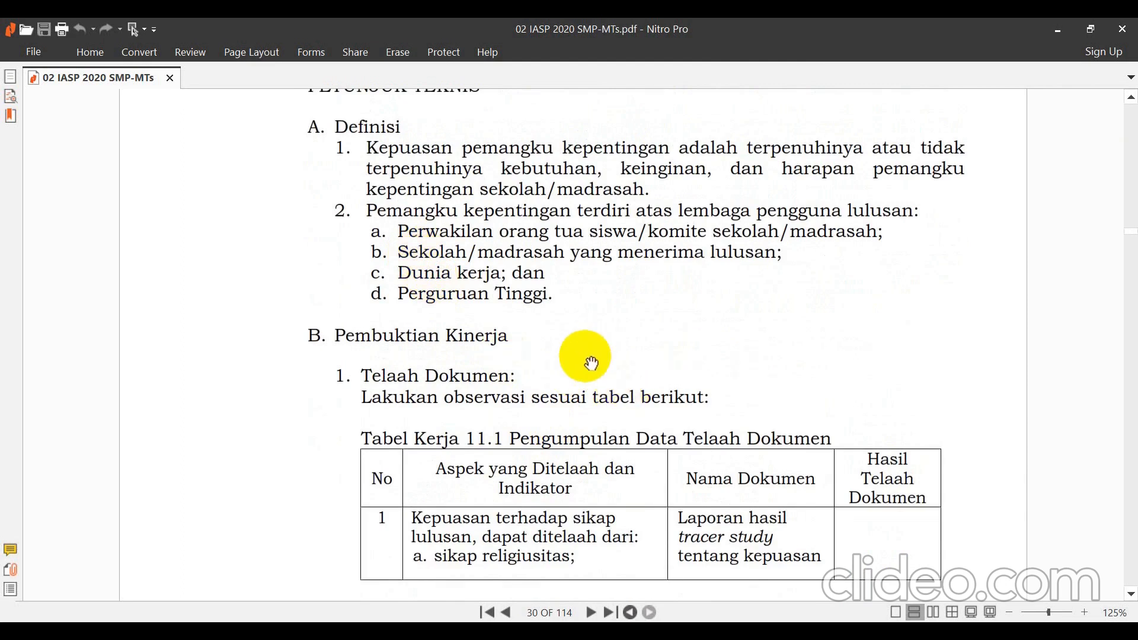
{"action": "scroll", "coordinate": [591, 362], "scroll_direction": "down", "scroll_amount": 3}
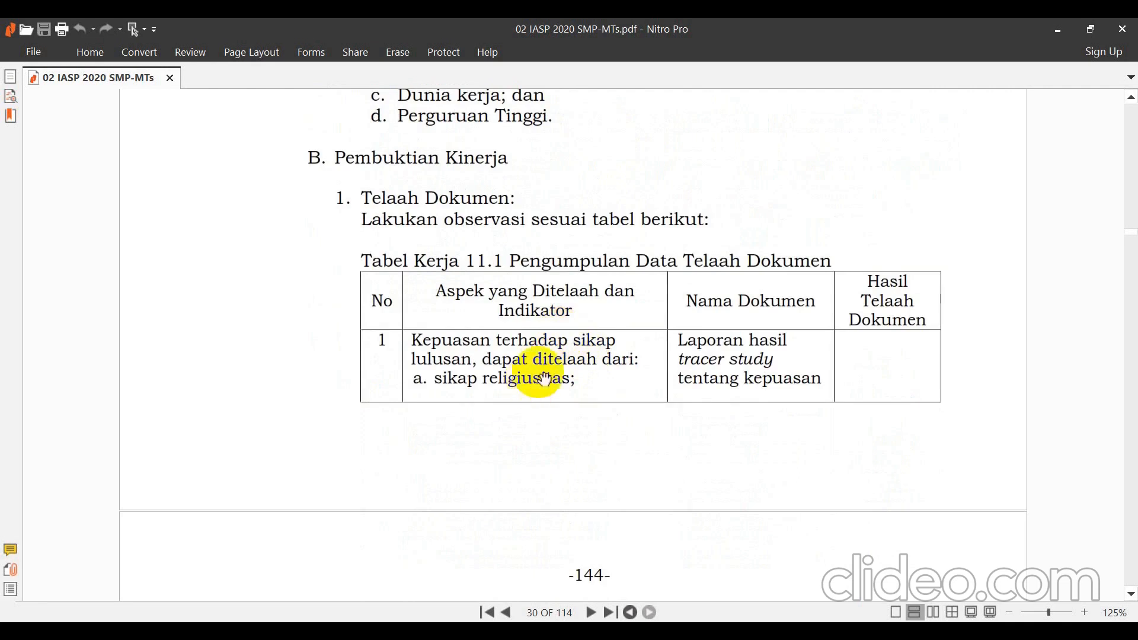
{"action": "scroll", "coordinate": [603, 342], "scroll_direction": "down", "scroll_amount": 2}
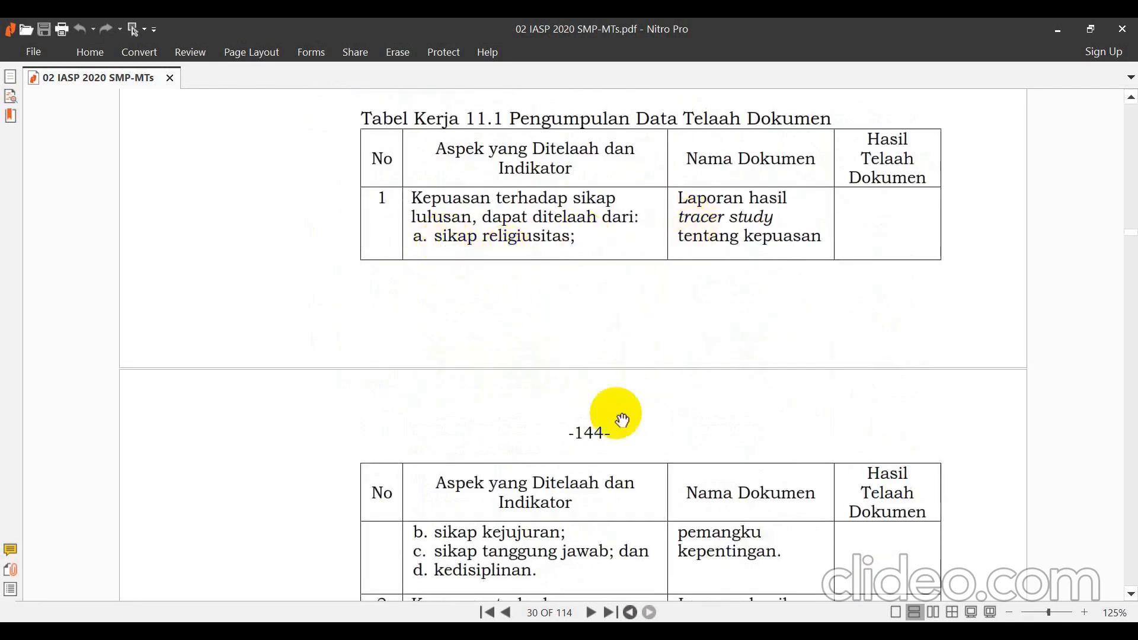
{"action": "scroll", "coordinate": [604, 418], "scroll_direction": "down", "scroll_amount": 2}
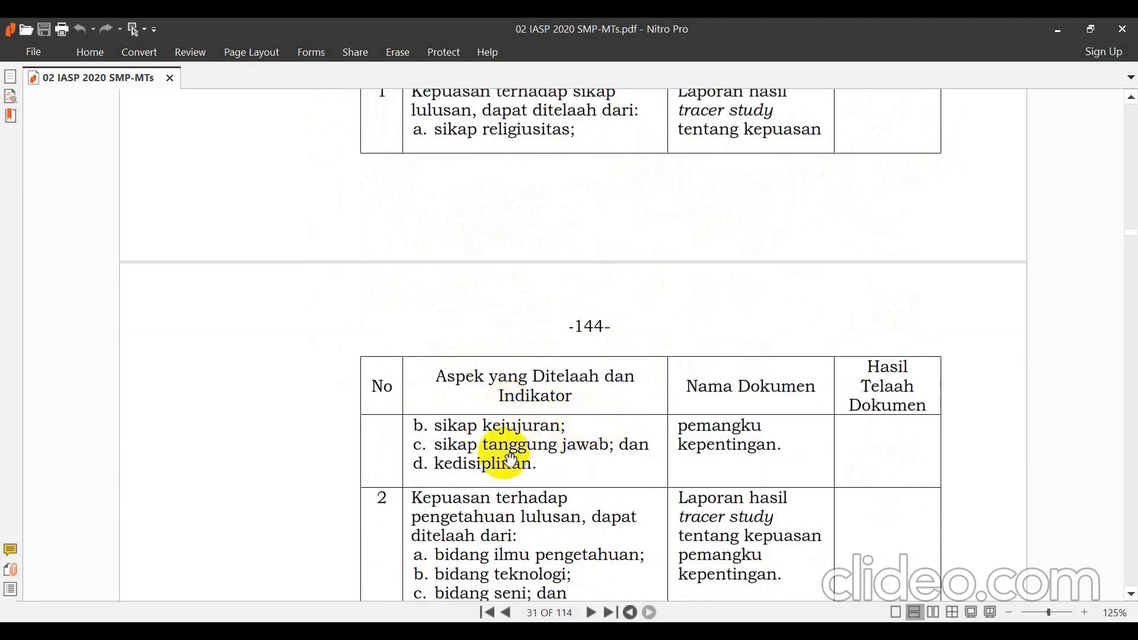
{"action": "scroll", "coordinate": [483, 463], "scroll_direction": "down", "scroll_amount": 2}
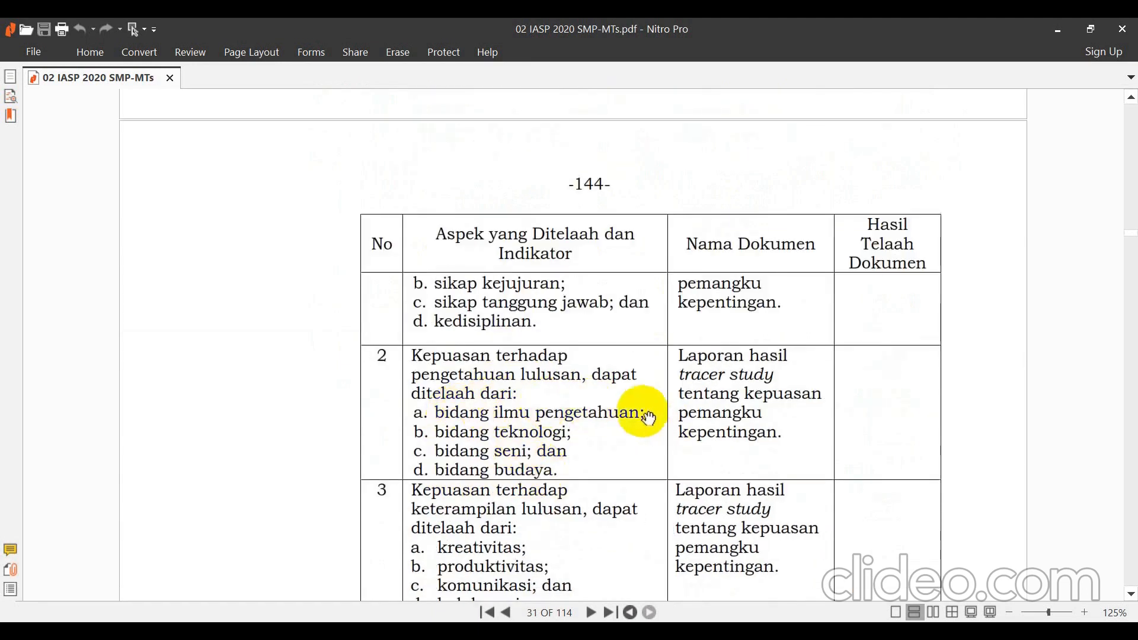
{"action": "scroll", "coordinate": [490, 462], "scroll_direction": "down", "scroll_amount": 2}
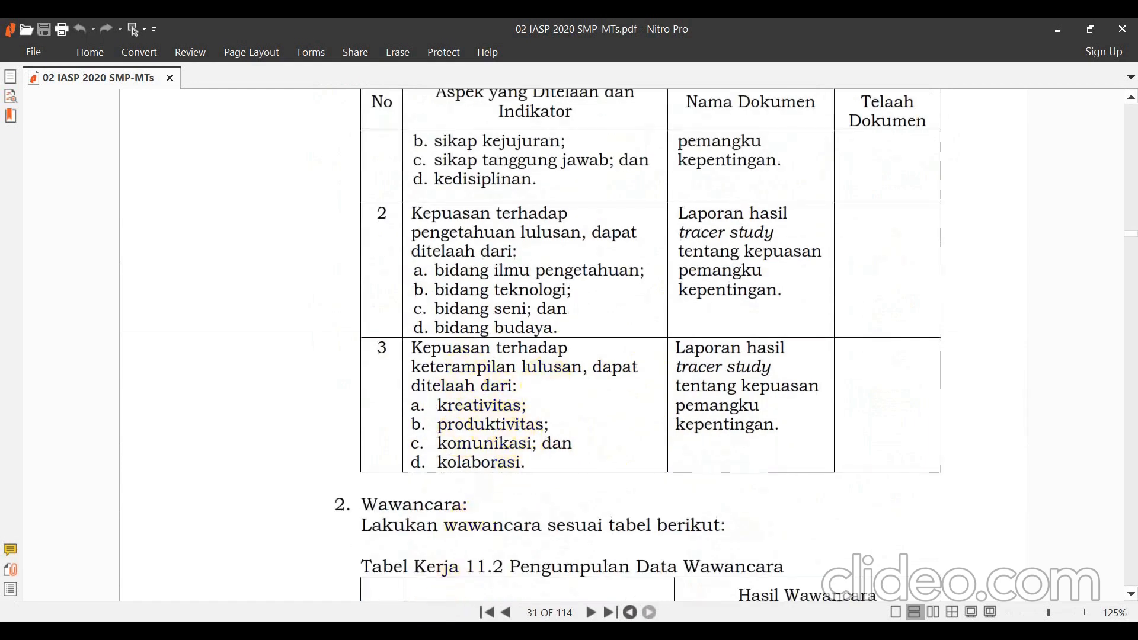
Check the aspect names in B4:B15 of the recap table, then go to the Tracer Study form editor.
{"action": "left_click", "coordinate": [450, 619]}
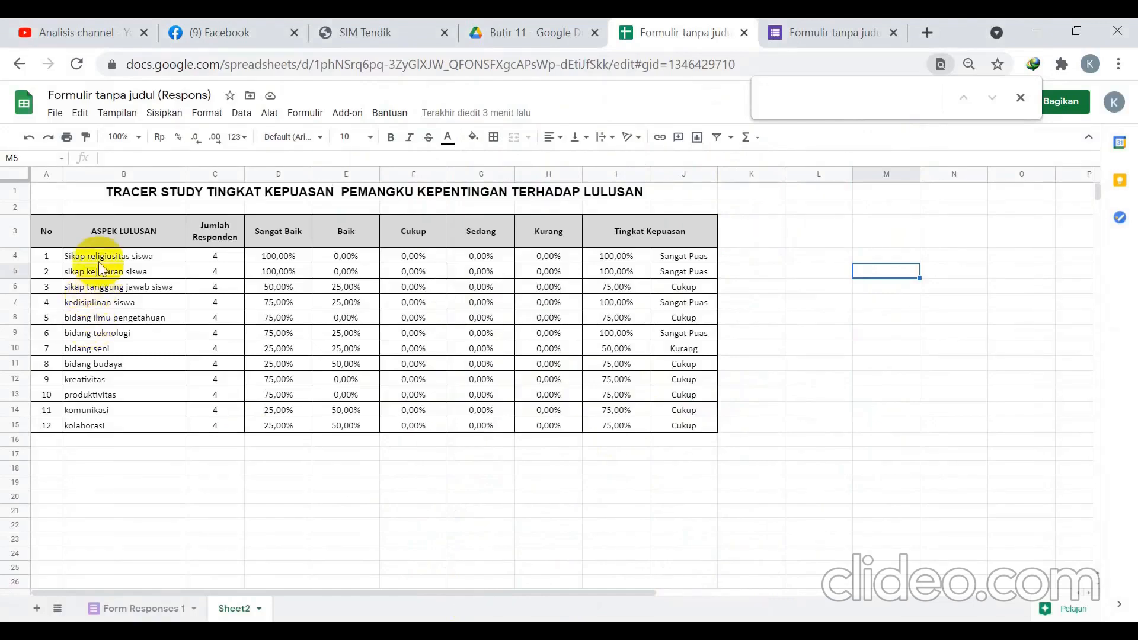
{"action": "left_click_drag", "start_coordinate": [101, 259], "coordinate": [119, 422]}
{"action": "left_click", "coordinate": [169, 481]}
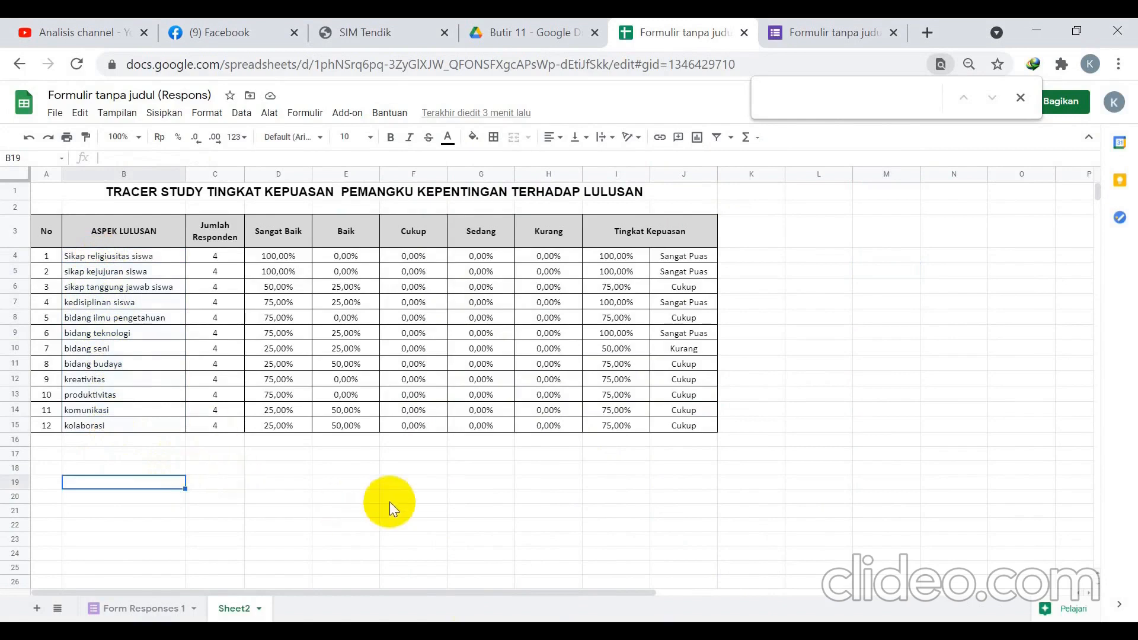
{"action": "left_click", "coordinate": [791, 34]}
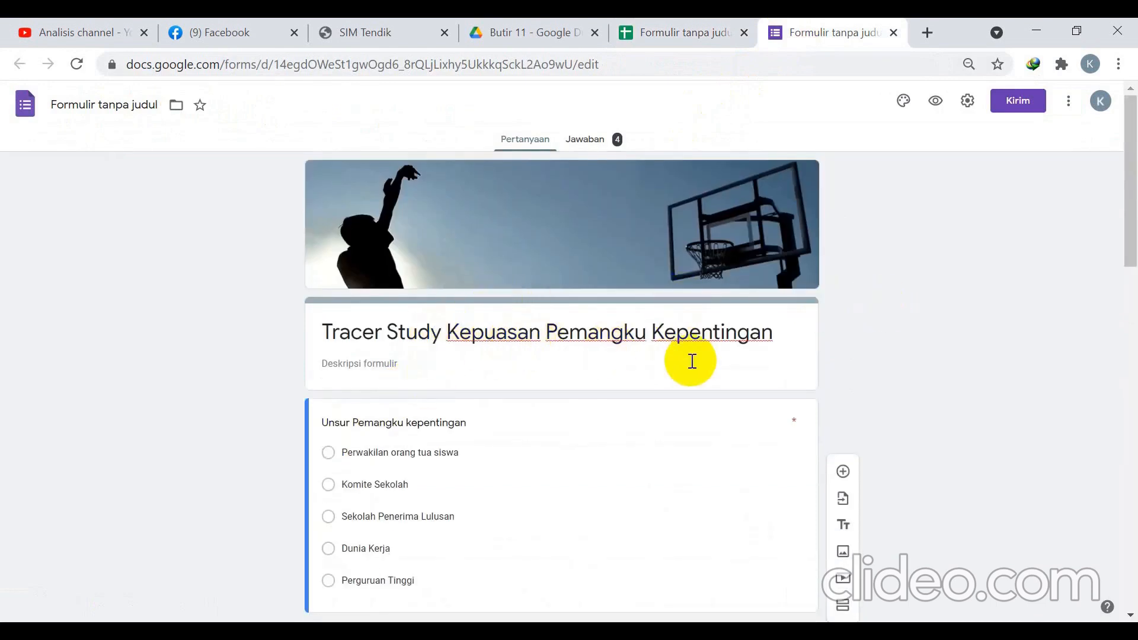
{"action": "scroll", "coordinate": [645, 340], "scroll_direction": "down", "scroll_amount": 3}
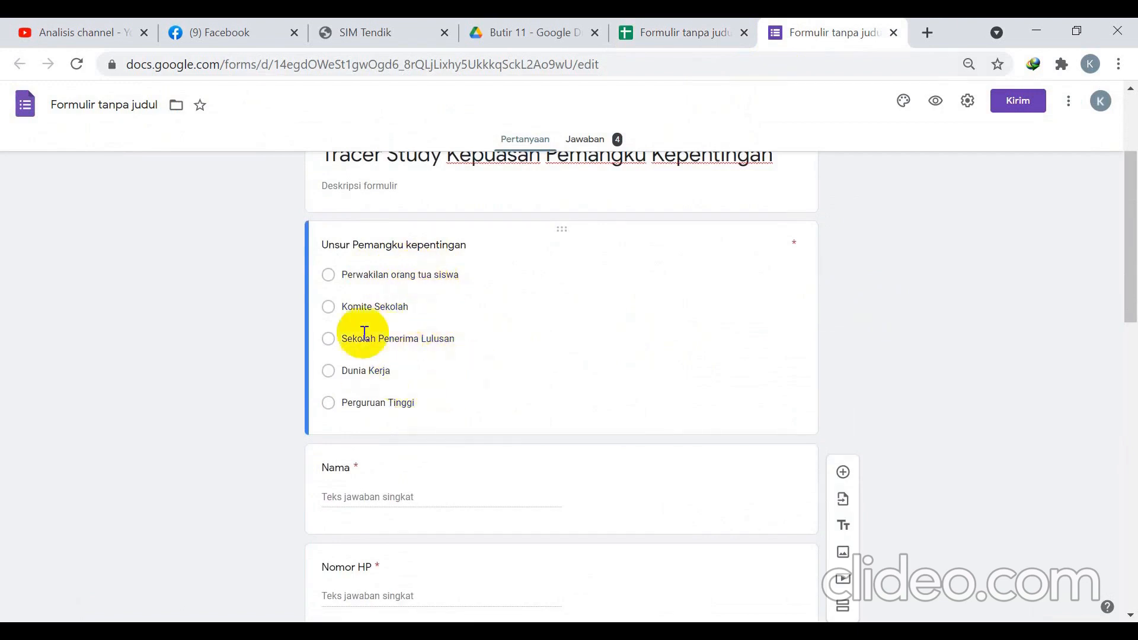
{"action": "scroll", "coordinate": [389, 364], "scroll_direction": "down", "scroll_amount": 5}
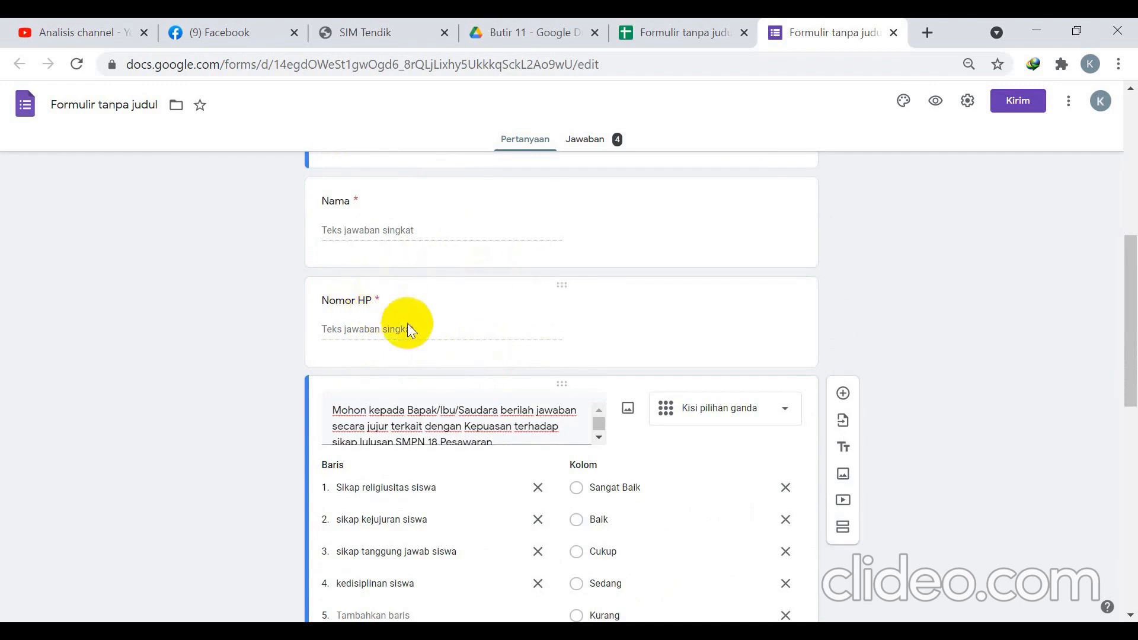
{"action": "scroll", "coordinate": [407, 322], "scroll_direction": "down", "scroll_amount": 3}
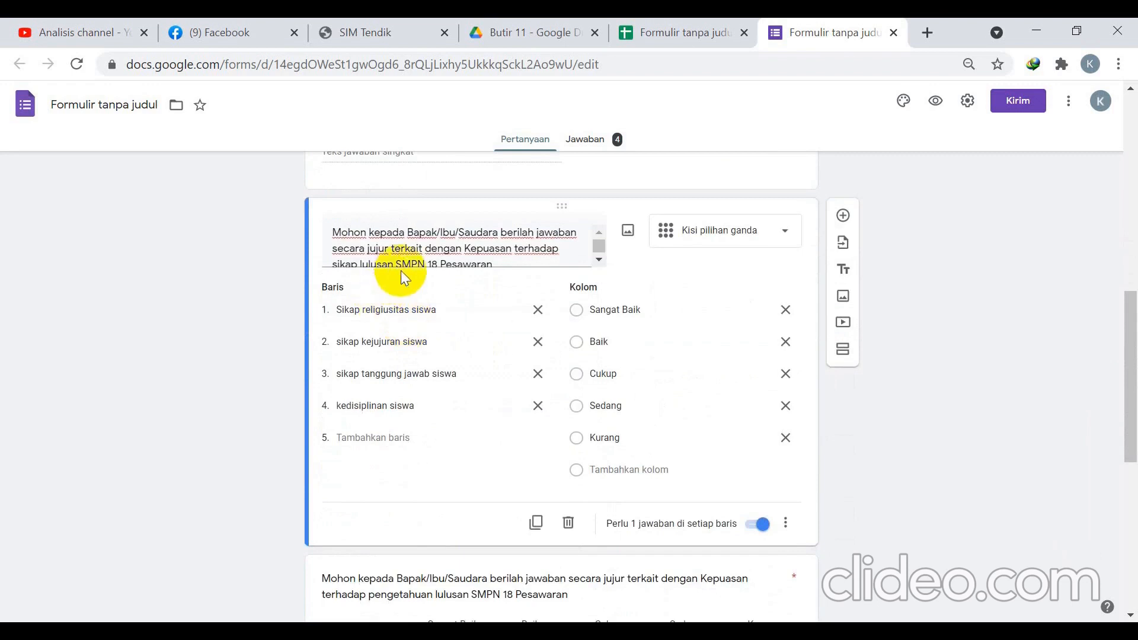
{"action": "left_click", "coordinate": [536, 521]}
{"action": "key", "text": "alt+Tab"}
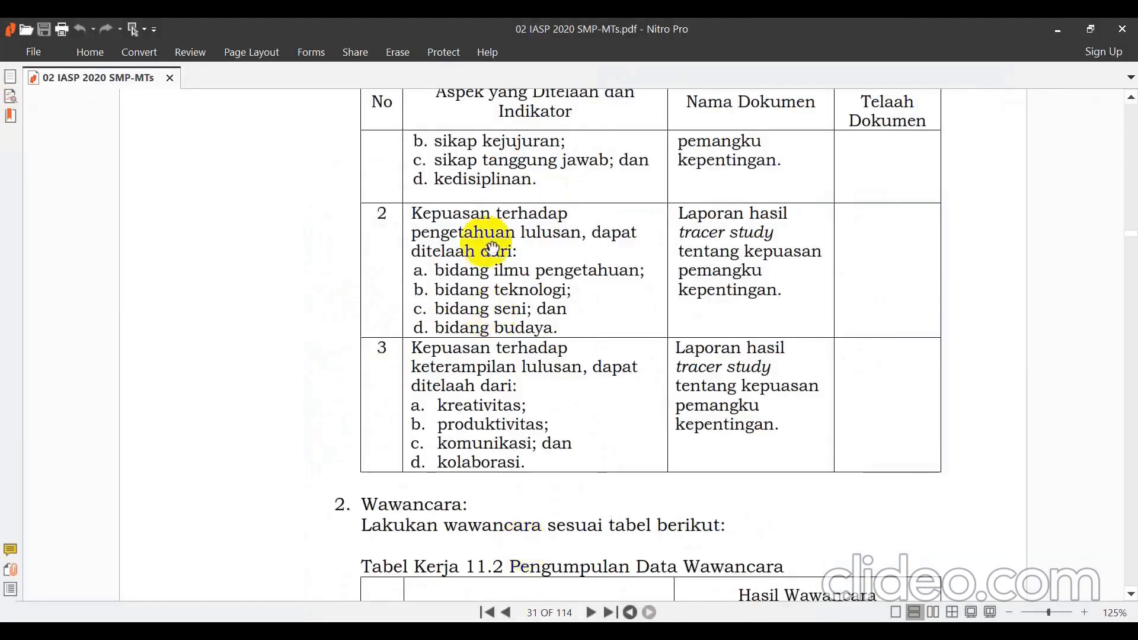
{"action": "scroll", "coordinate": [474, 243], "scroll_direction": "up", "scroll_amount": 3}
{"action": "scroll", "coordinate": [495, 249], "scroll_direction": "up", "scroll_amount": 6}
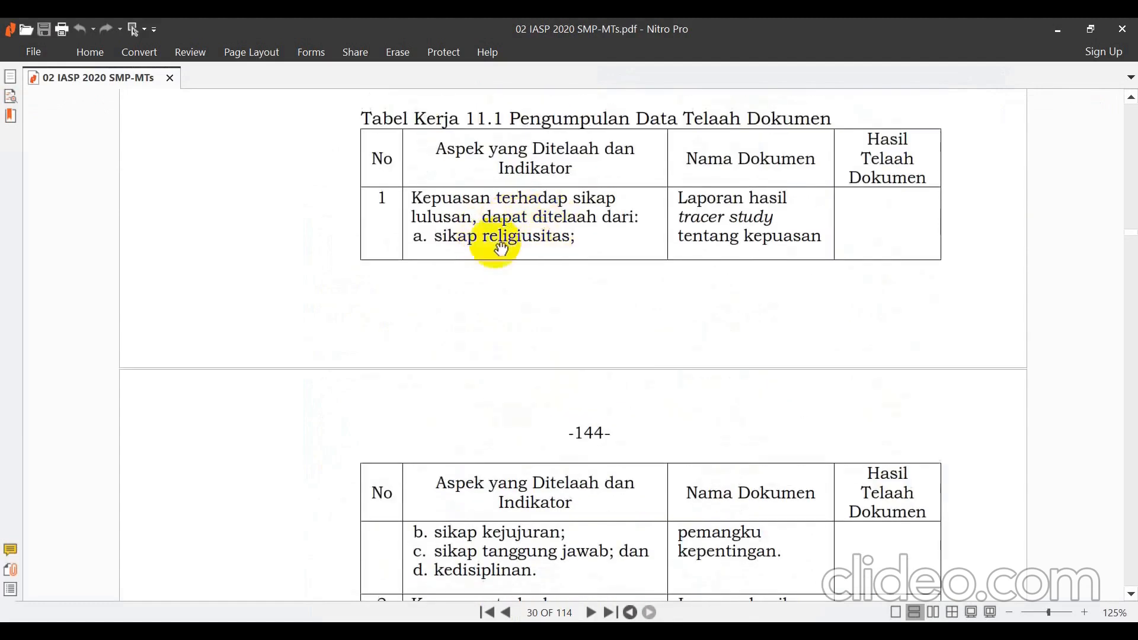
{"action": "scroll", "coordinate": [490, 243], "scroll_direction": "down", "scroll_amount": 3}
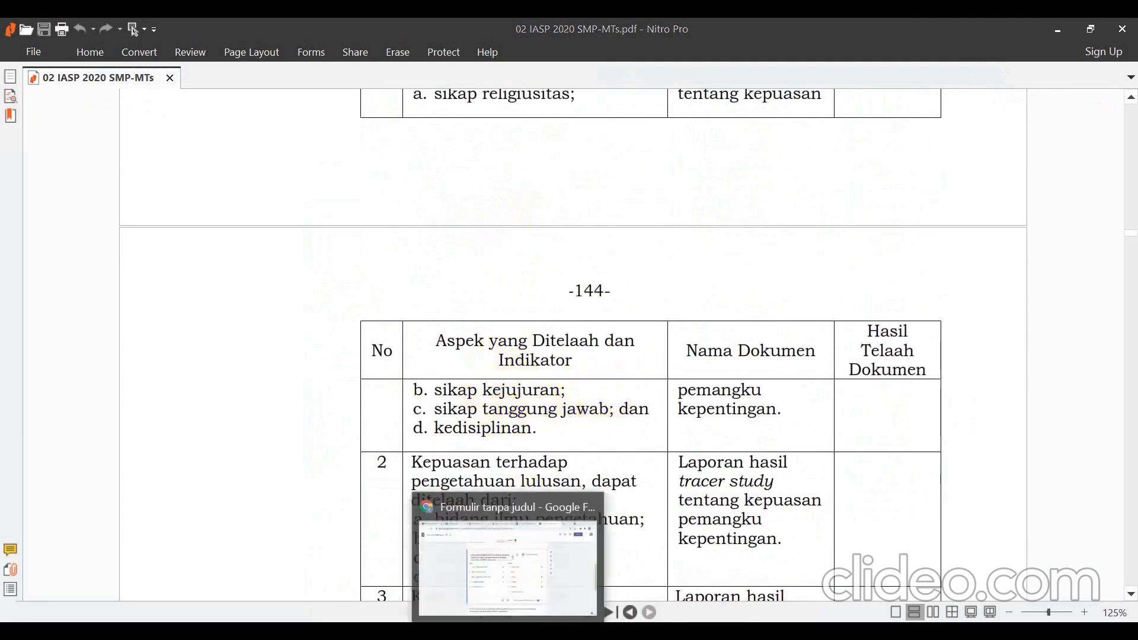
{"action": "left_click", "coordinate": [508, 492]}
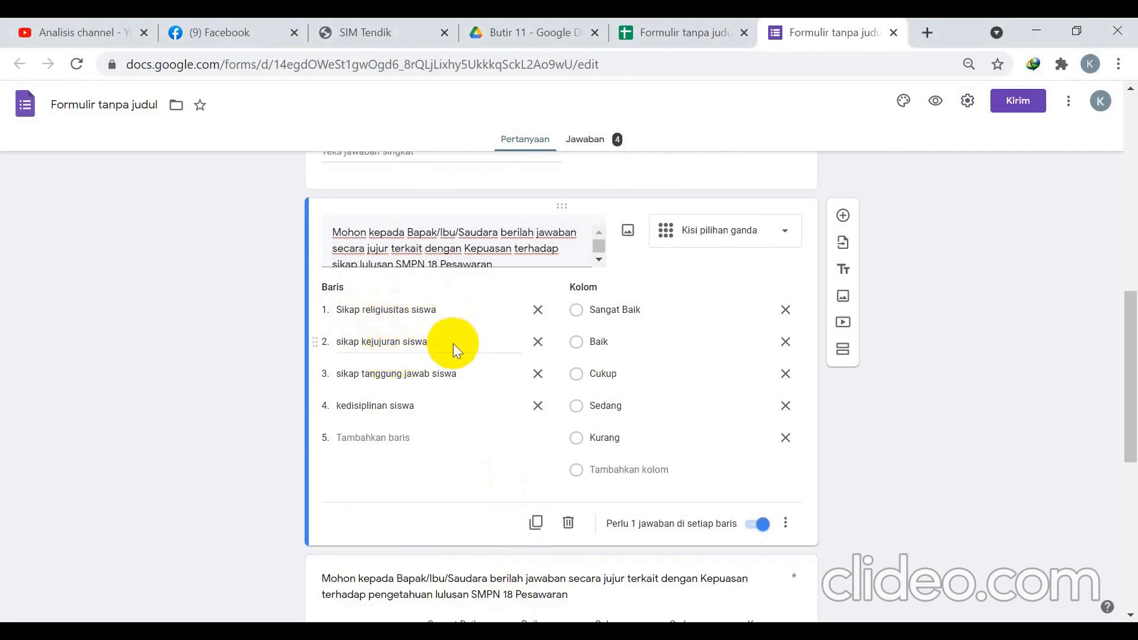
Inspect the attitude satisfaction grid and keep its type as multiple-choice grid.
{"action": "left_click", "coordinate": [388, 374]}
{"action": "left_click", "coordinate": [608, 342]}
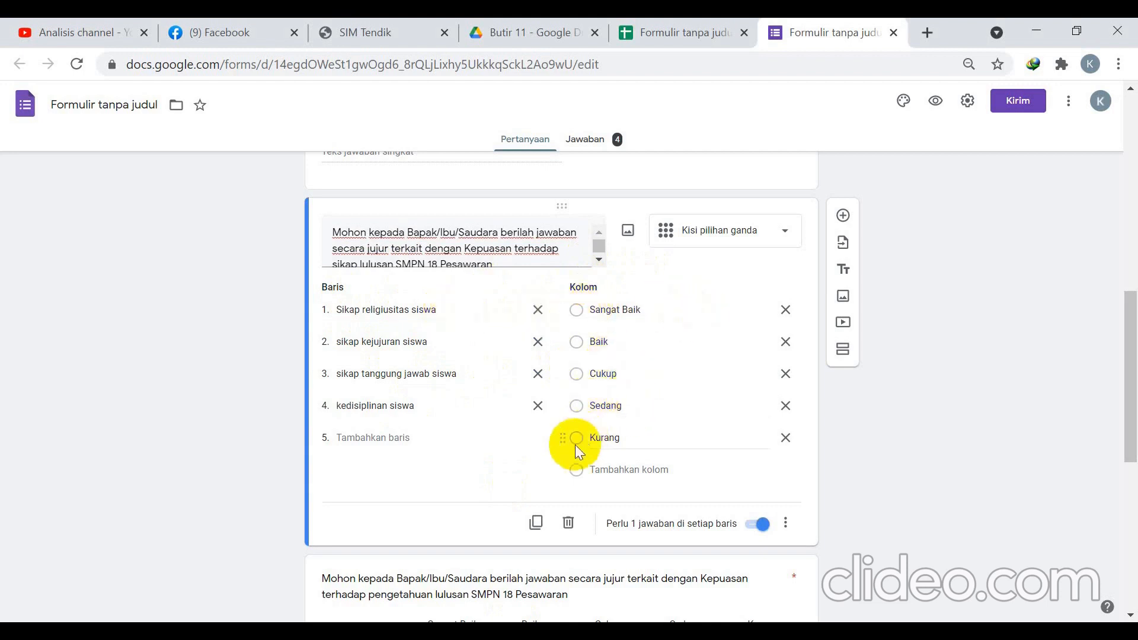
{"action": "scroll", "coordinate": [734, 331], "scroll_direction": "up", "scroll_amount": 5}
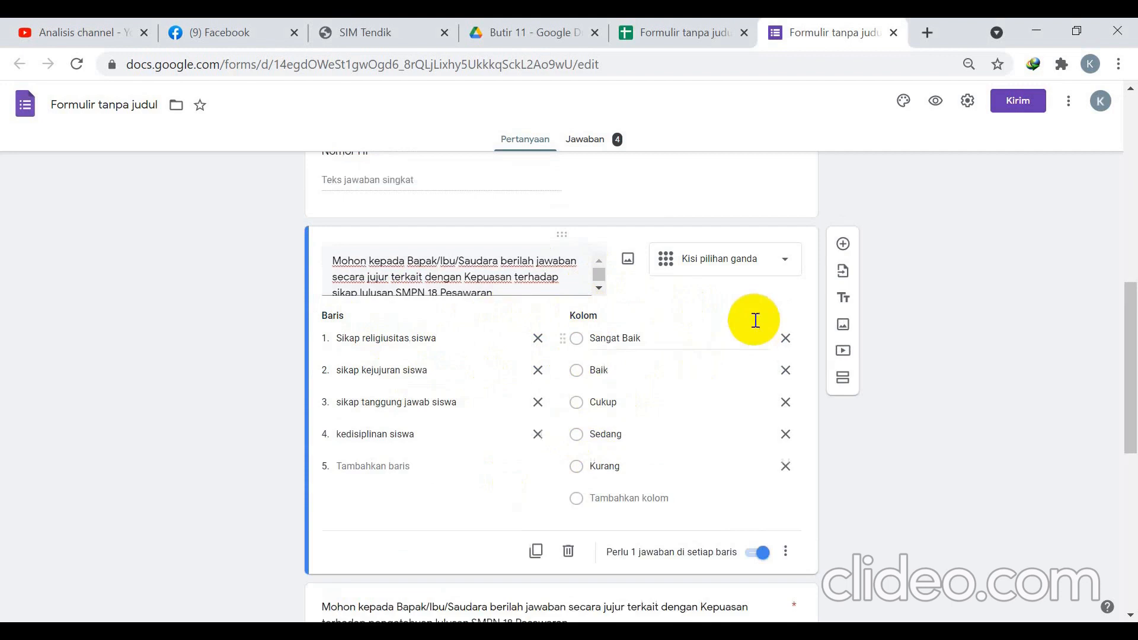
{"action": "scroll", "coordinate": [705, 365], "scroll_direction": "down", "scroll_amount": 3}
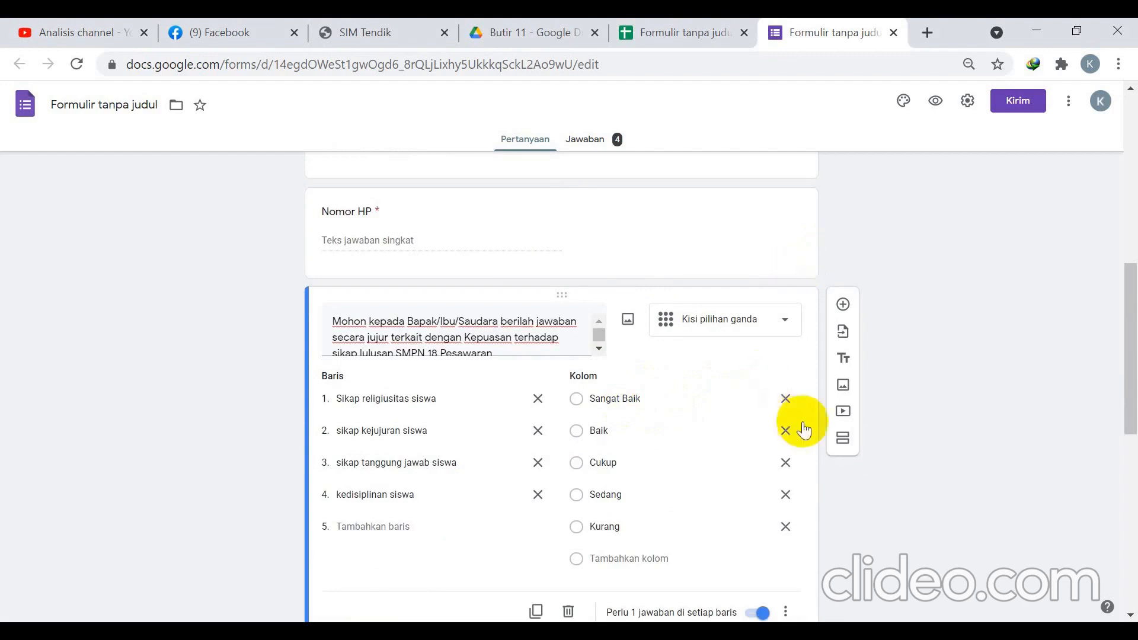
{"action": "left_click", "coordinate": [773, 322]}
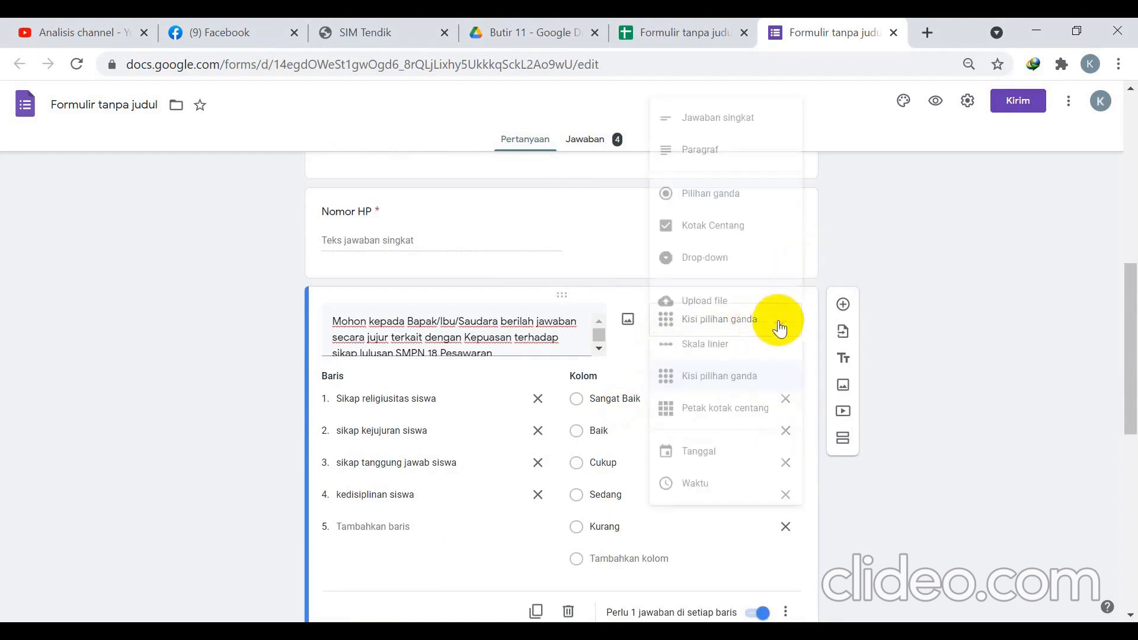
{"action": "left_click", "coordinate": [733, 382]}
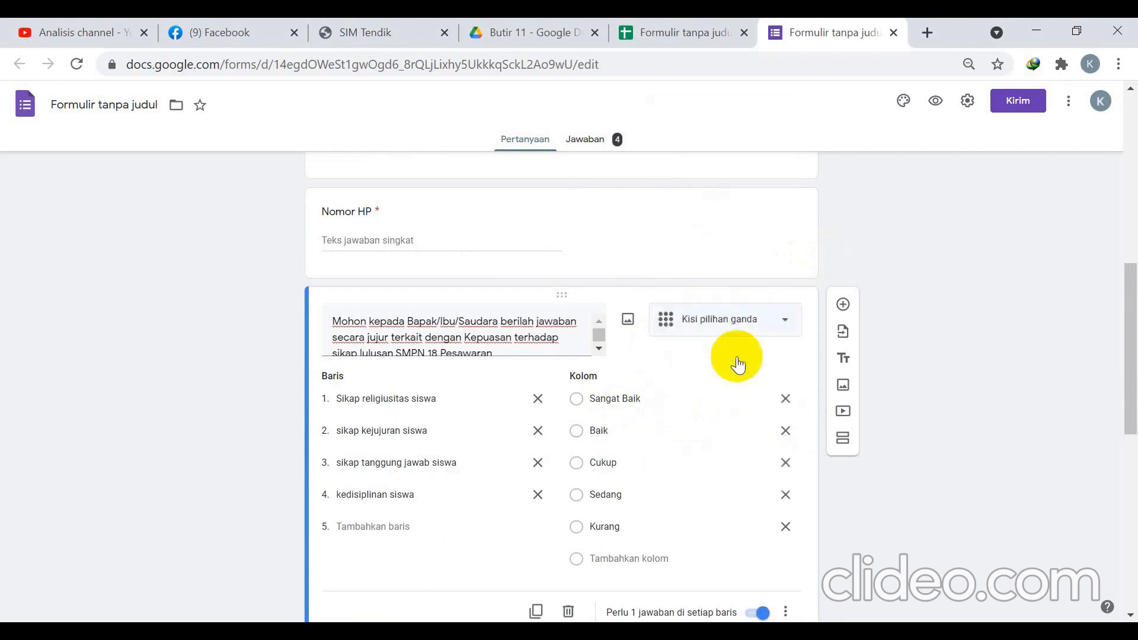
Review the form's remaining grids and bring up the respondent preview.
{"action": "scroll", "coordinate": [624, 411], "scroll_direction": "down", "scroll_amount": 6}
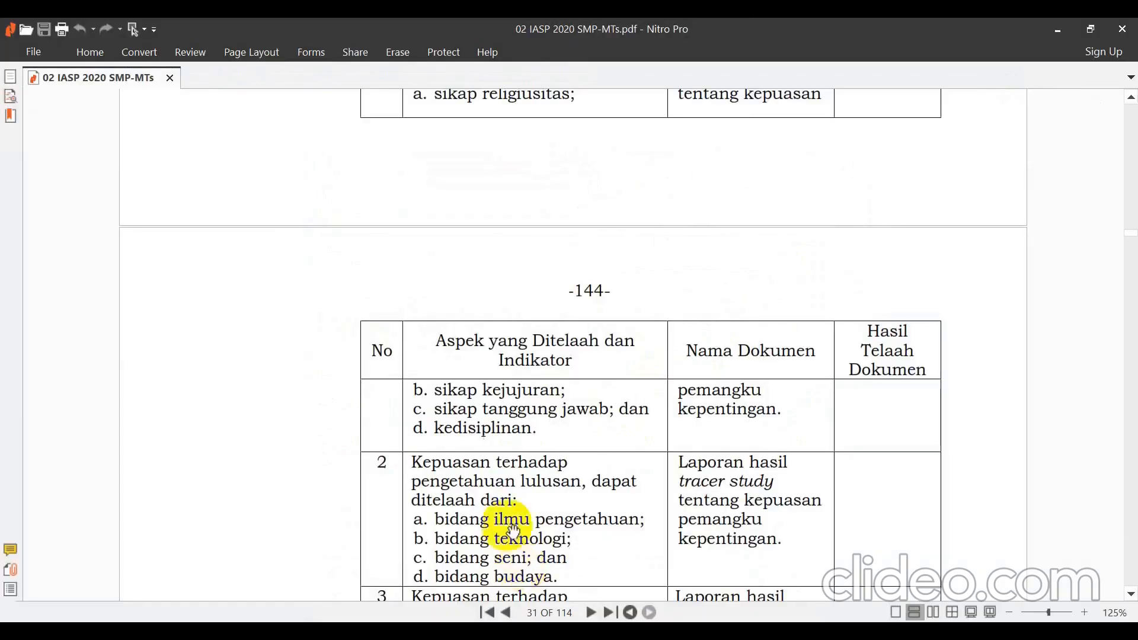
{"action": "scroll", "coordinate": [512, 498], "scroll_direction": "down", "scroll_amount": 3}
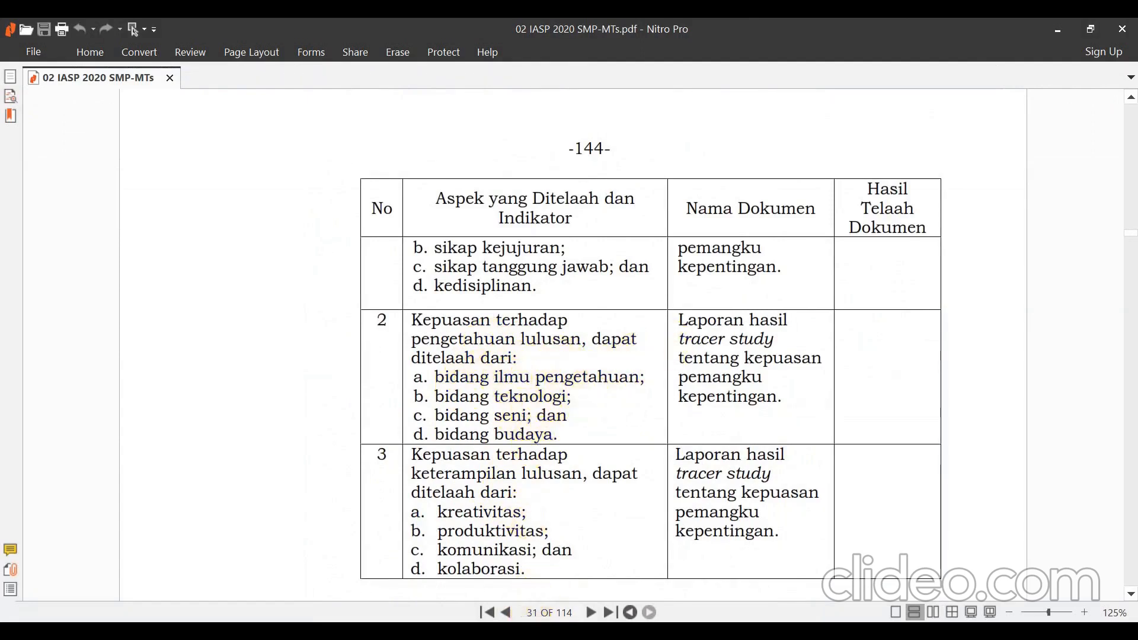
{"action": "key", "text": "alt+Tab"}
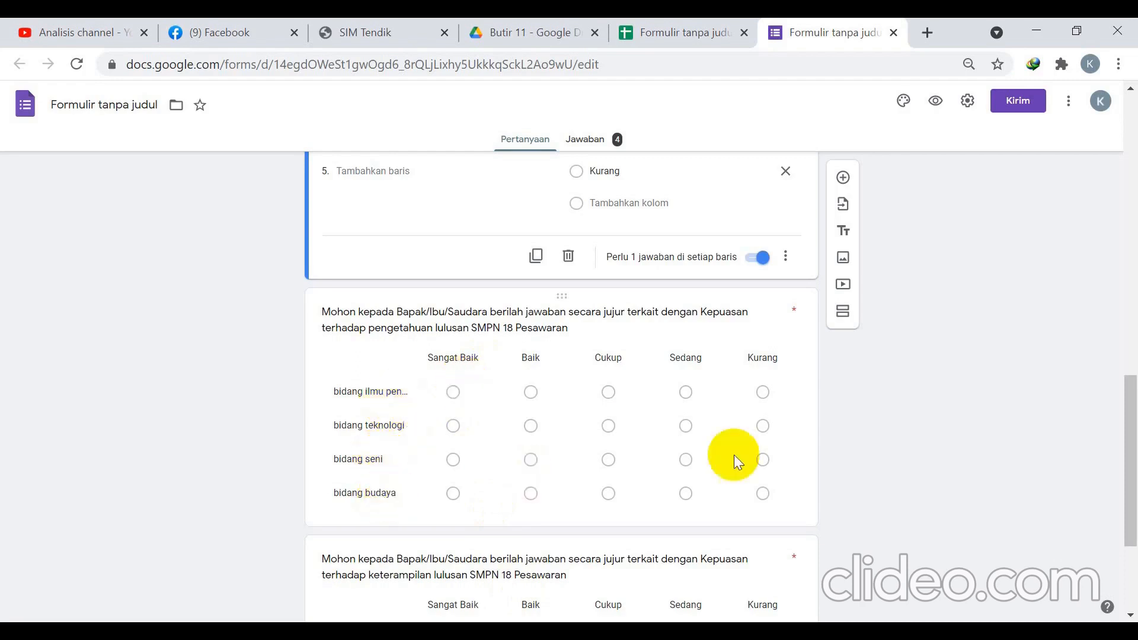
{"action": "scroll", "coordinate": [733, 454], "scroll_direction": "down", "scroll_amount": 3}
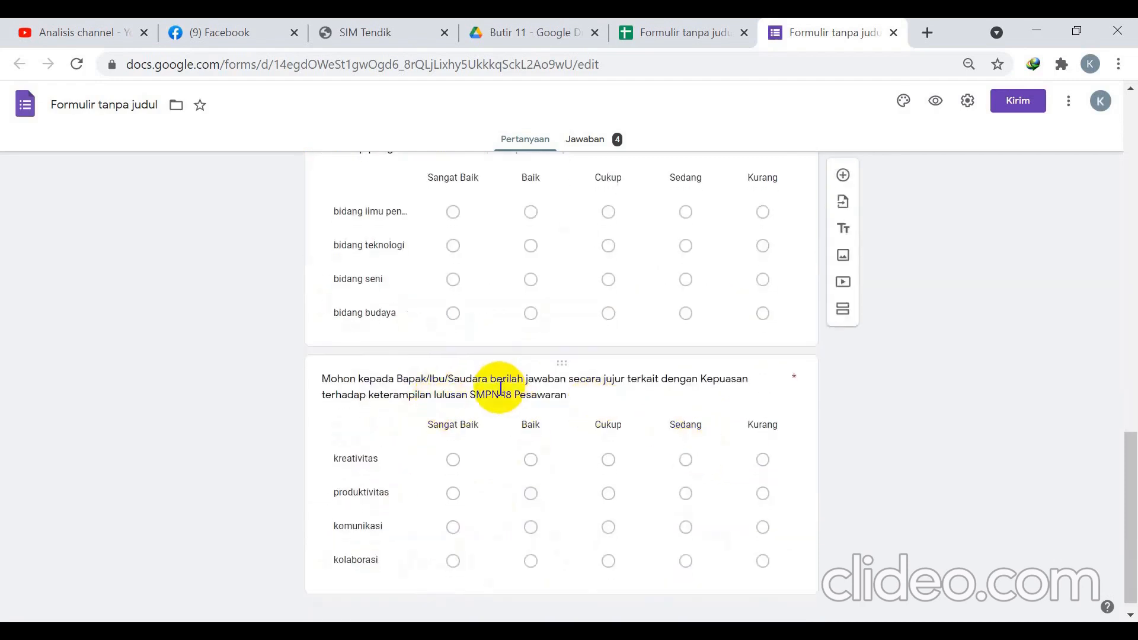
{"action": "scroll", "coordinate": [500, 388], "scroll_direction": "down", "scroll_amount": 1}
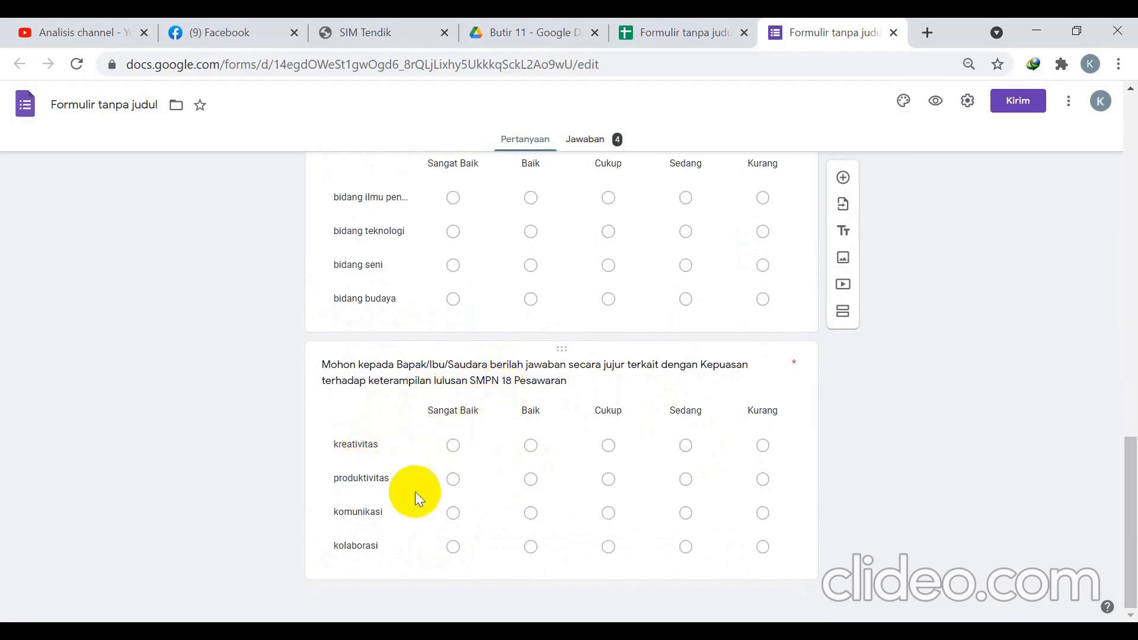
{"action": "scroll", "coordinate": [403, 549], "scroll_direction": "up", "scroll_amount": 15}
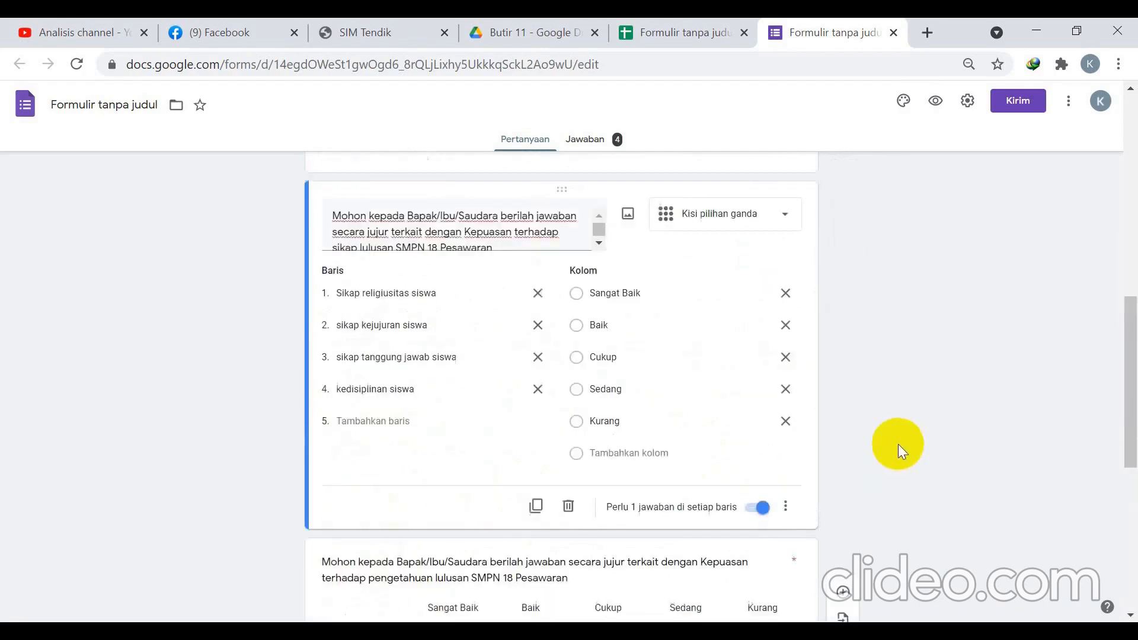
{"action": "left_click", "coordinate": [935, 101]}
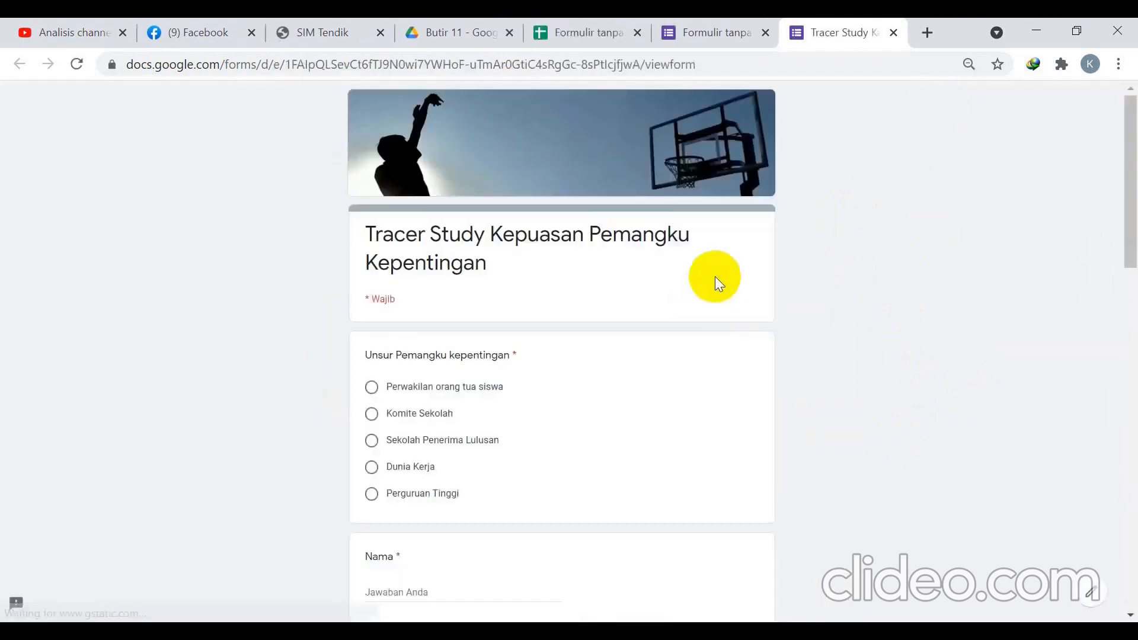
Glance at the satisfaction results table in the spreadsheet, then return to the form preview.
{"action": "scroll", "coordinate": [554, 303], "scroll_direction": "down", "scroll_amount": 6}
{"action": "scroll", "coordinate": [553, 304], "scroll_direction": "down", "scroll_amount": 12}
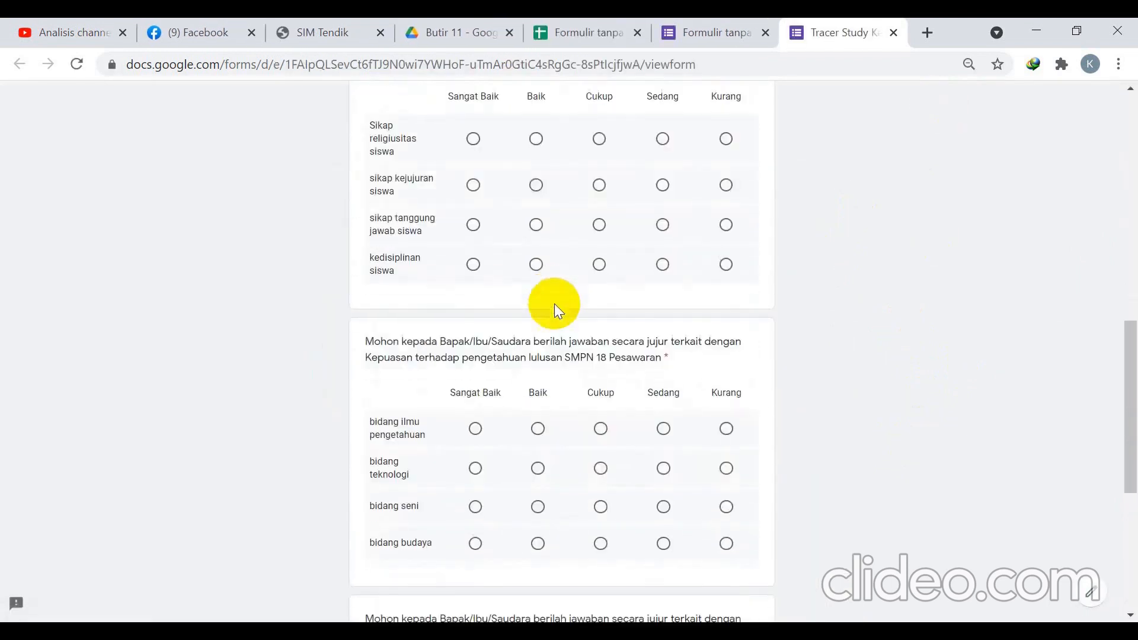
{"action": "scroll", "coordinate": [555, 303], "scroll_direction": "up", "scroll_amount": 18}
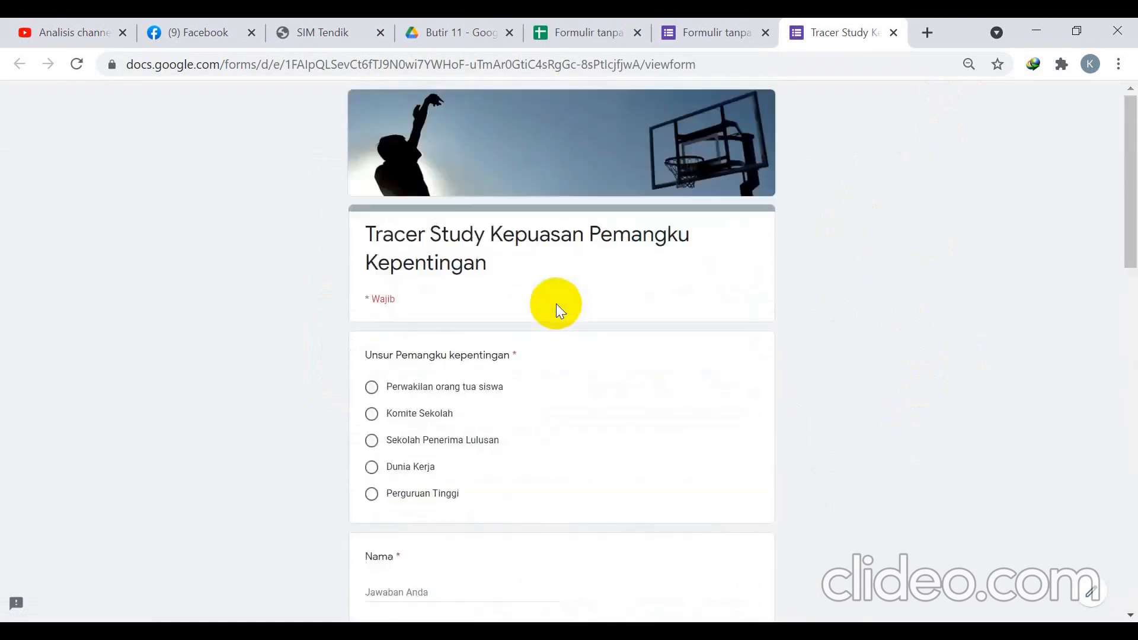
{"action": "left_click", "coordinate": [581, 33]}
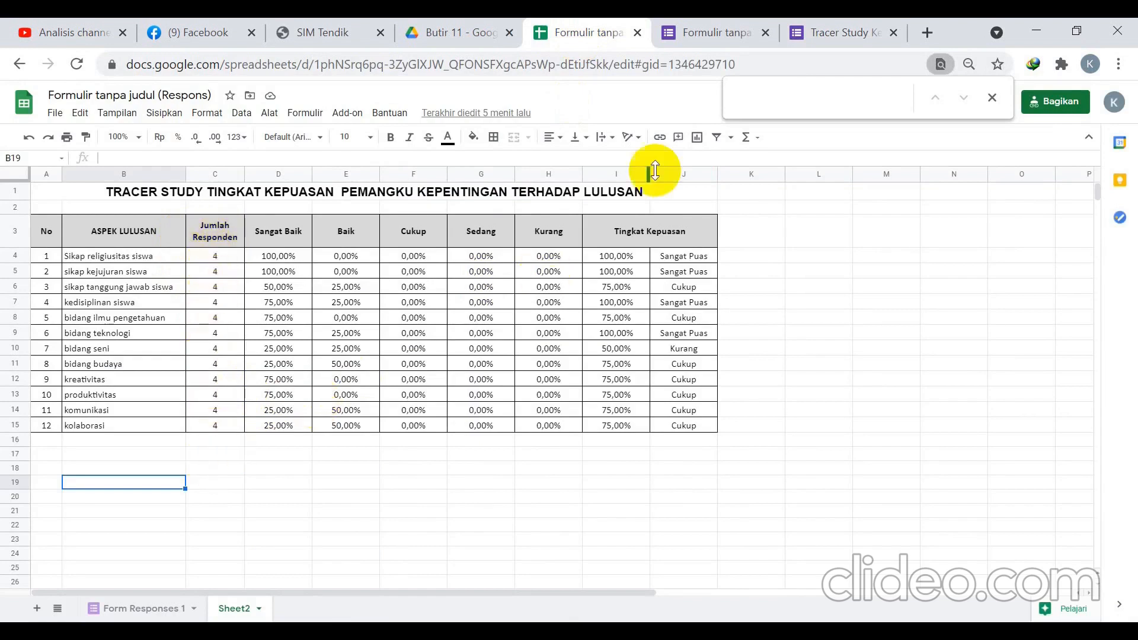
{"action": "left_click", "coordinate": [833, 27]}
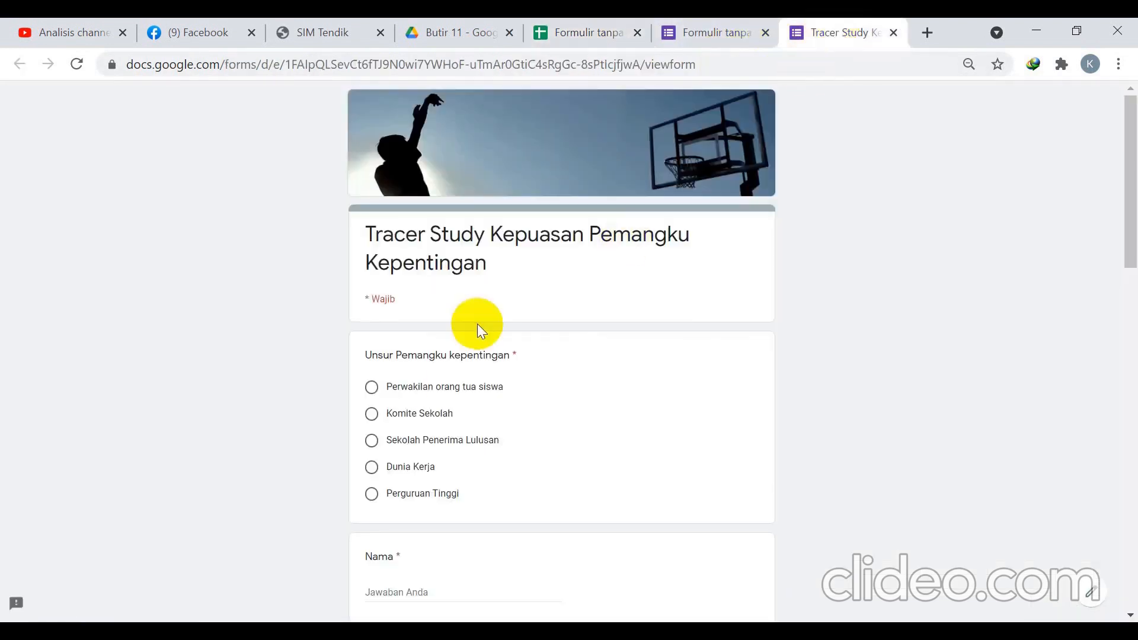
{"action": "scroll", "coordinate": [402, 357], "scroll_direction": "down", "scroll_amount": 3}
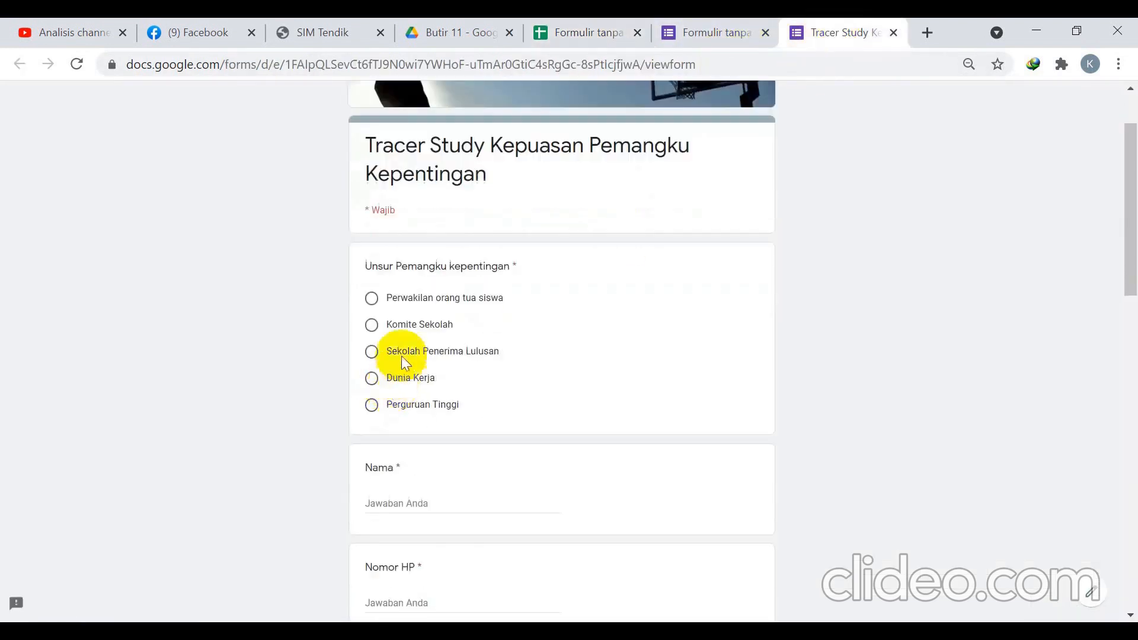
Choose Perwakilan orang tua siswa and enter the respondent's name and phone number.
{"action": "left_click", "coordinate": [372, 299]}
{"action": "scroll", "coordinate": [463, 435], "scroll_direction": "down", "scroll_amount": 3}
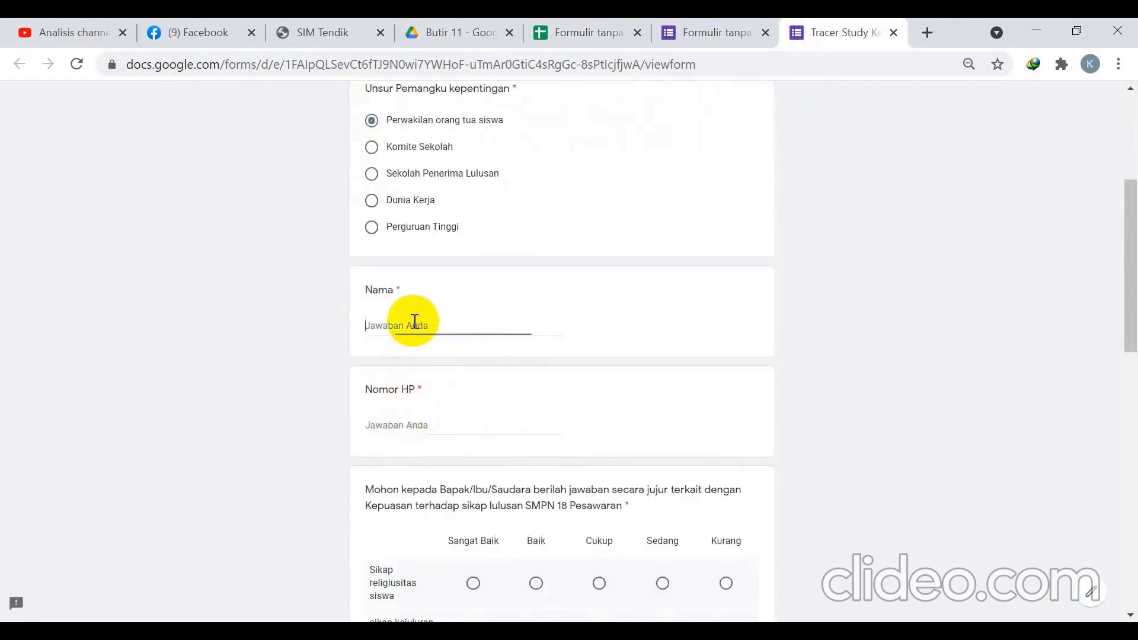
{"action": "type", "text": "Adi"}
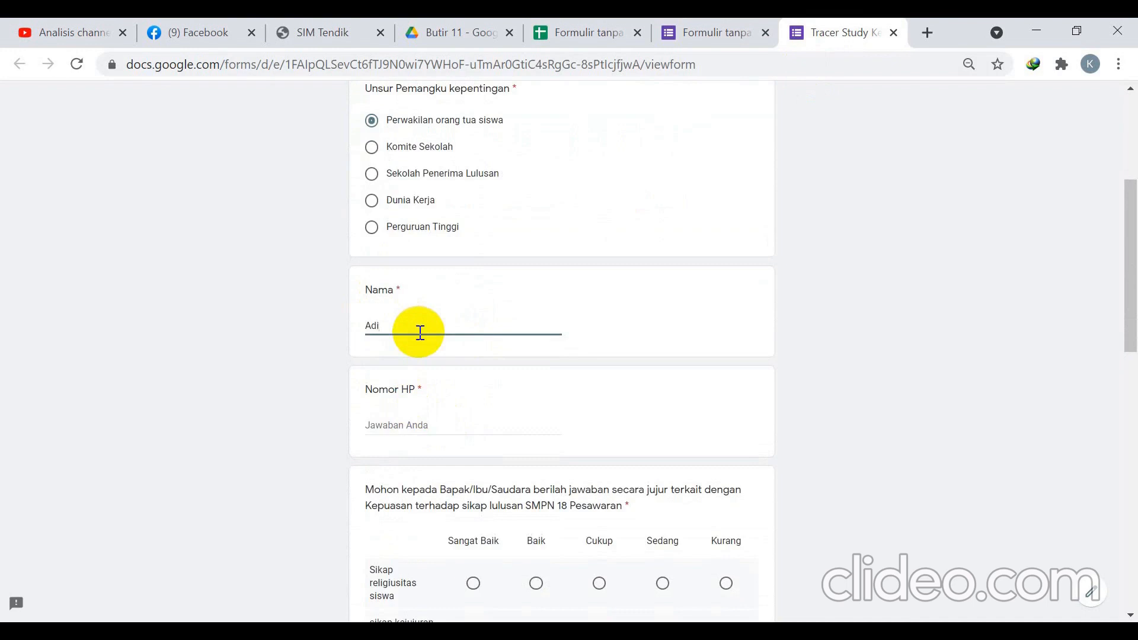
{"action": "left_click", "coordinate": [416, 425]}
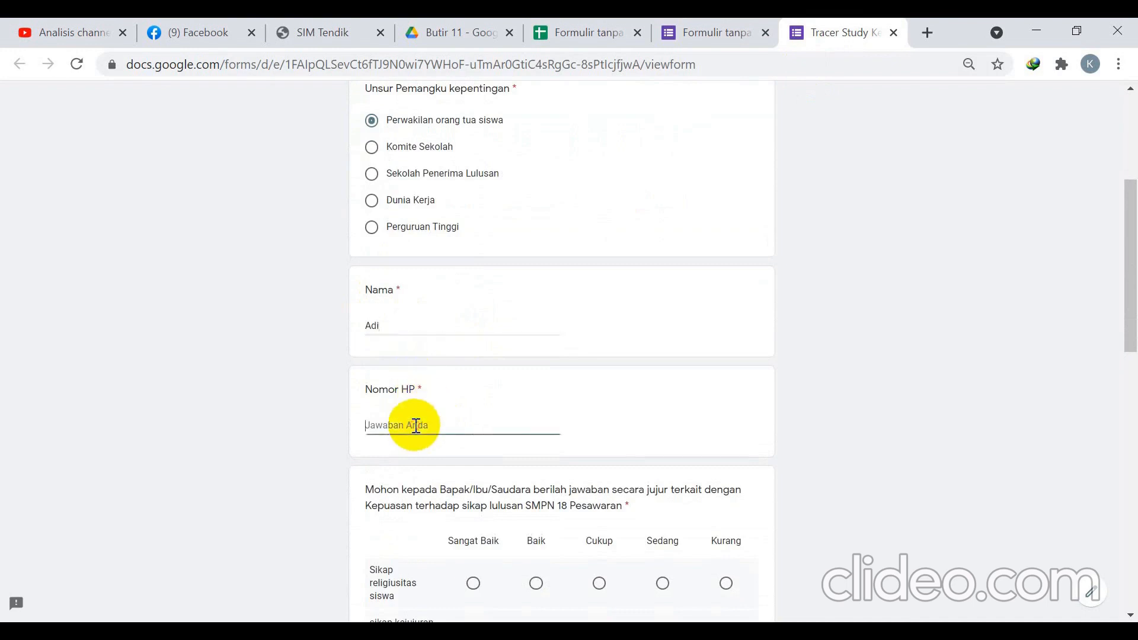
{"action": "scroll", "coordinate": [416, 425], "scroll_direction": "down", "scroll_amount": 3}
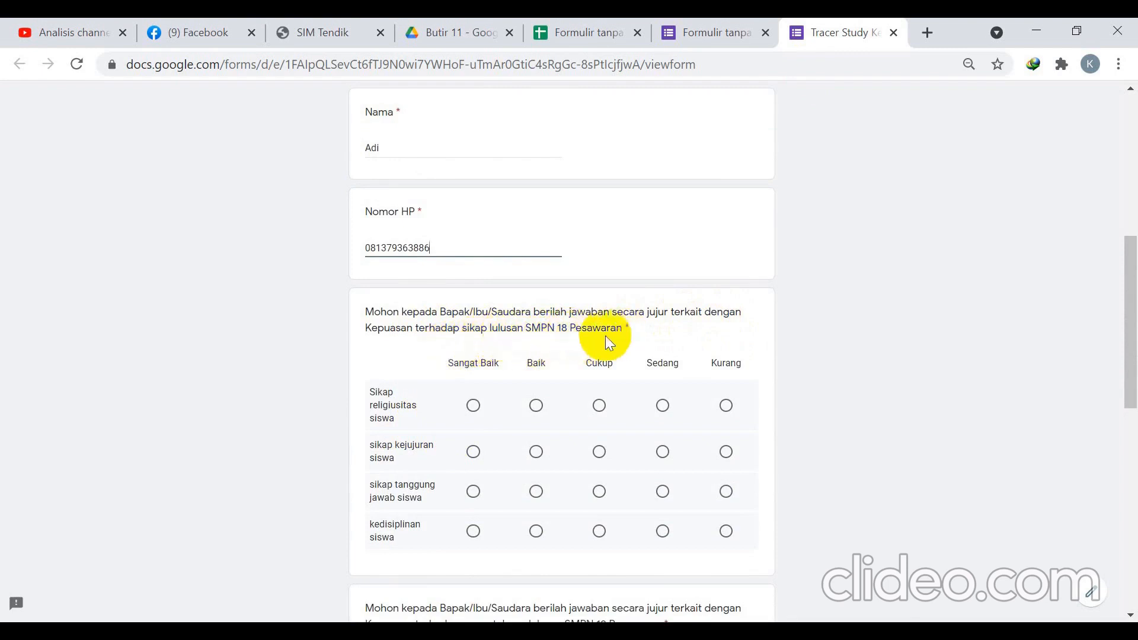
{"action": "scroll", "coordinate": [563, 357], "scroll_direction": "down", "scroll_amount": 2}
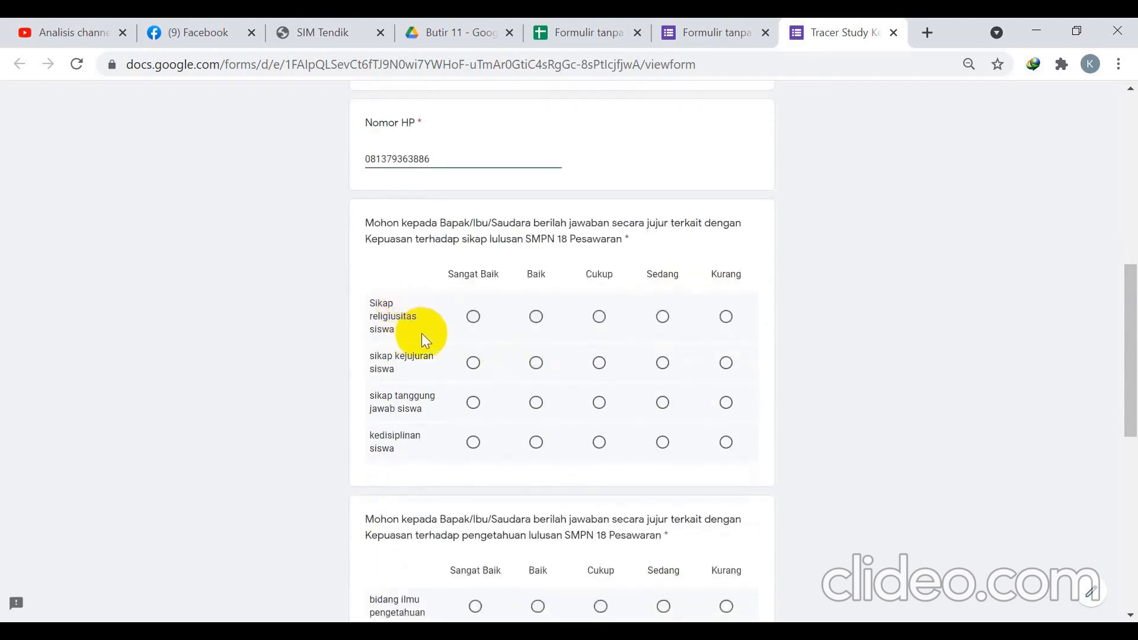
Rate religiusitas and kejujuran Baik, tanggung jawab and kedisiplinan Cukup.
{"action": "left_click", "coordinate": [536, 320]}
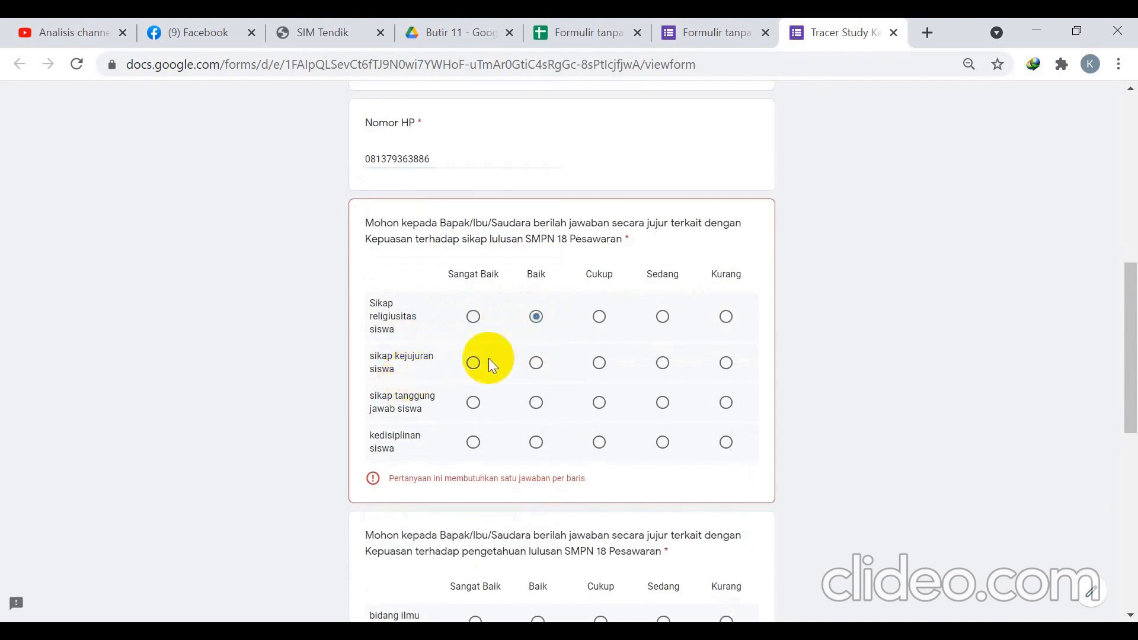
{"action": "left_click", "coordinate": [535, 362]}
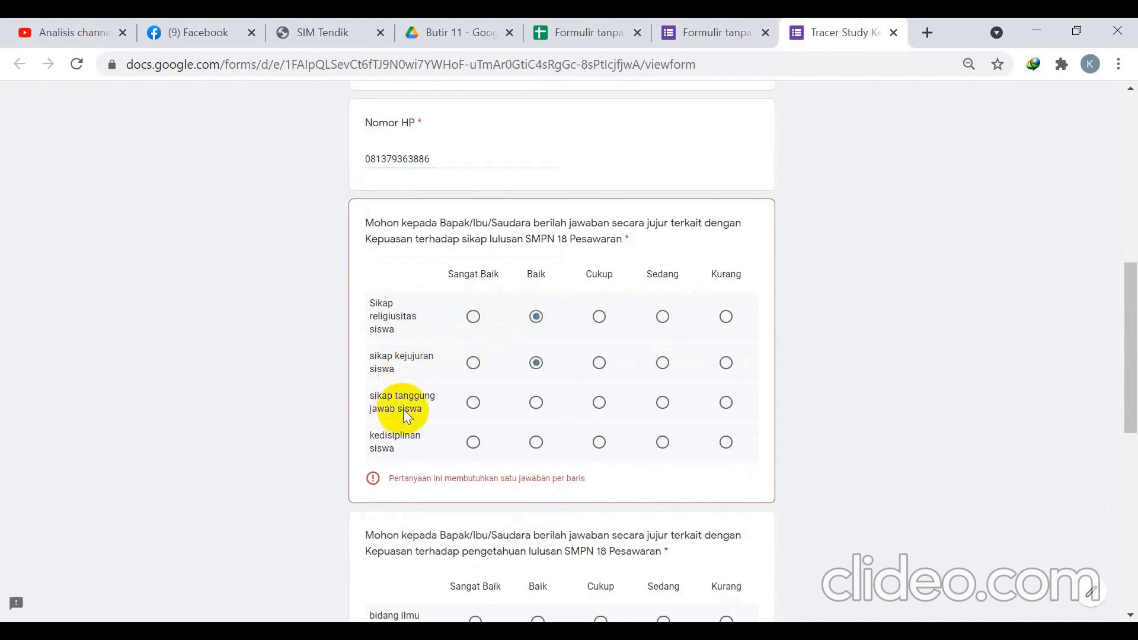
{"action": "left_click", "coordinate": [600, 404]}
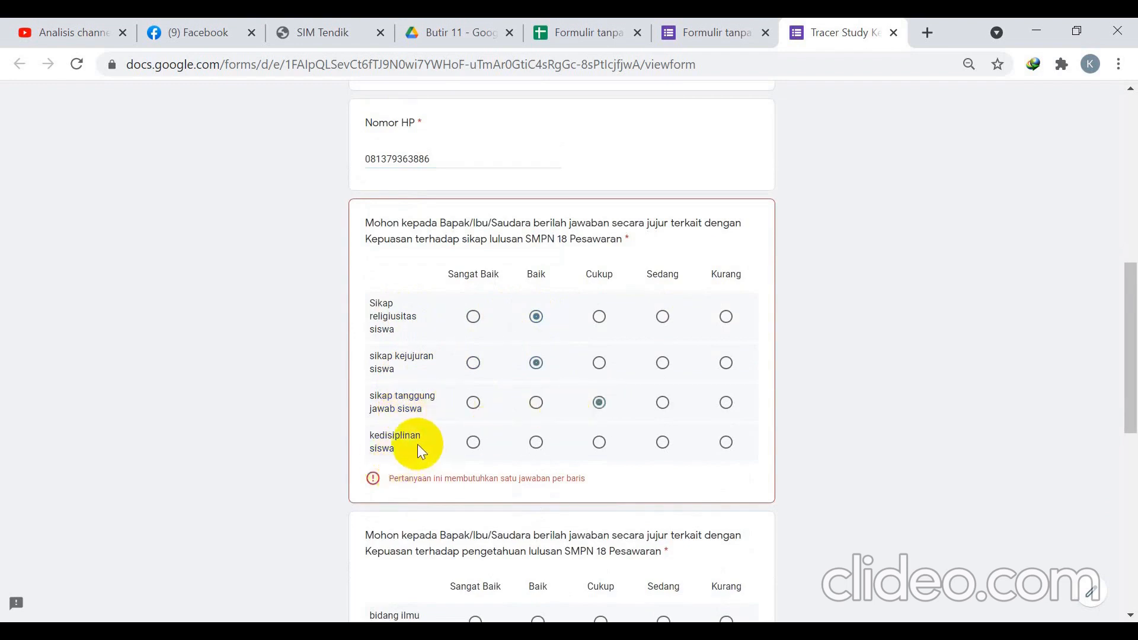
{"action": "left_click", "coordinate": [599, 443]}
{"action": "scroll", "coordinate": [589, 438], "scroll_direction": "down", "scroll_amount": 6}
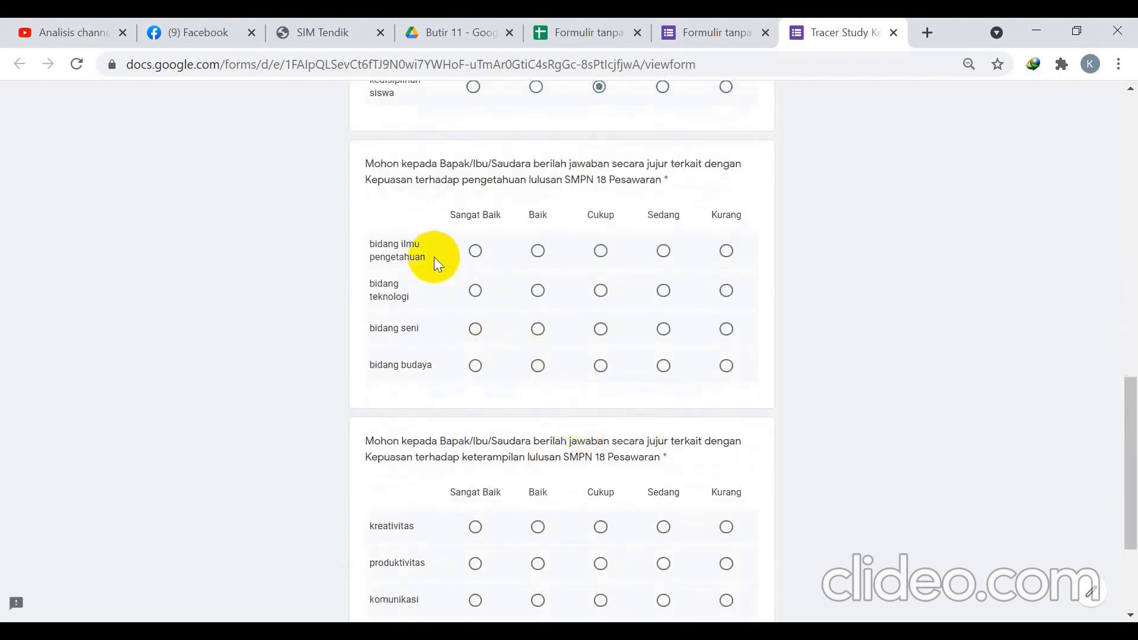
Rate ilmu pengetahuan and teknologi Sangat Baik, seni and budaya Baik.
{"action": "left_click", "coordinate": [476, 251]}
{"action": "left_click", "coordinate": [476, 291]}
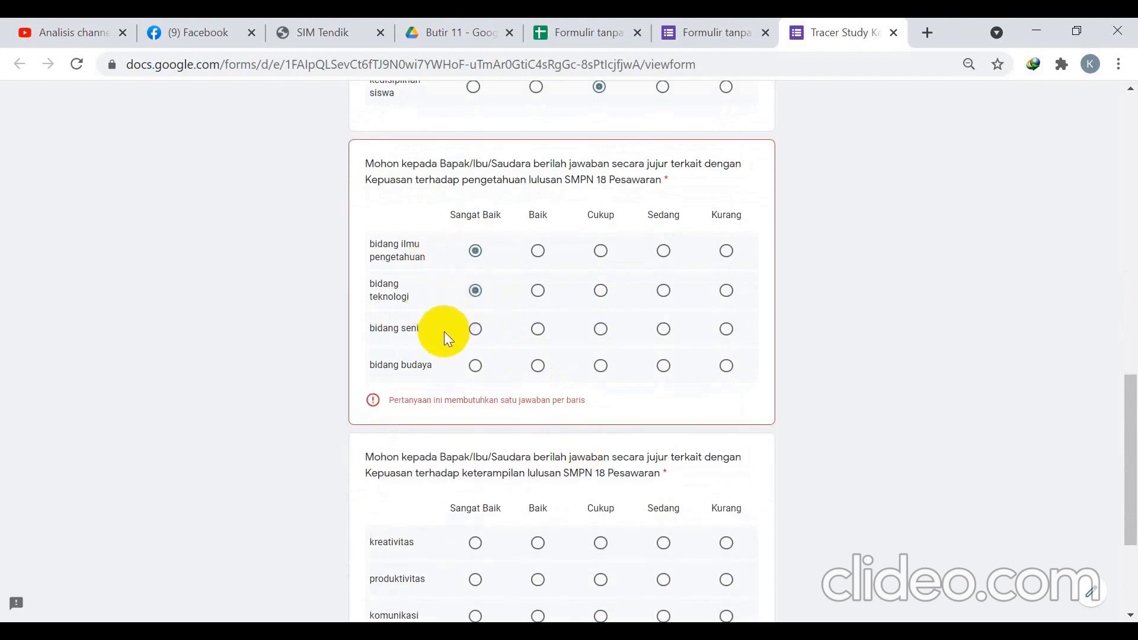
{"action": "left_click", "coordinate": [538, 330]}
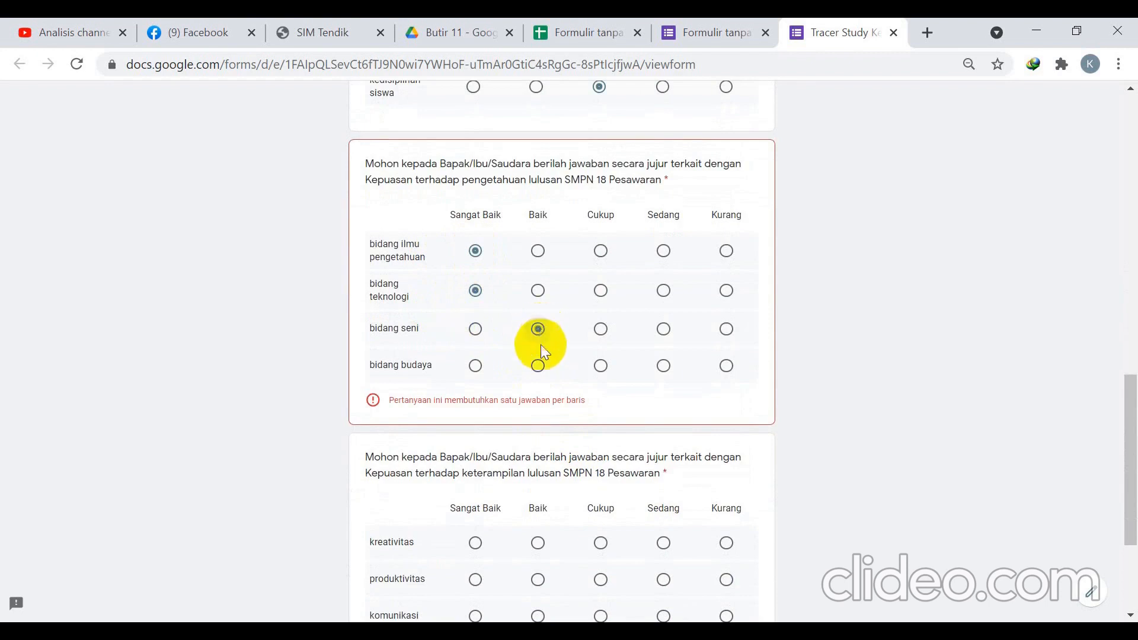
{"action": "left_click", "coordinate": [538, 366]}
{"action": "scroll", "coordinate": [538, 372], "scroll_direction": "down", "scroll_amount": 3}
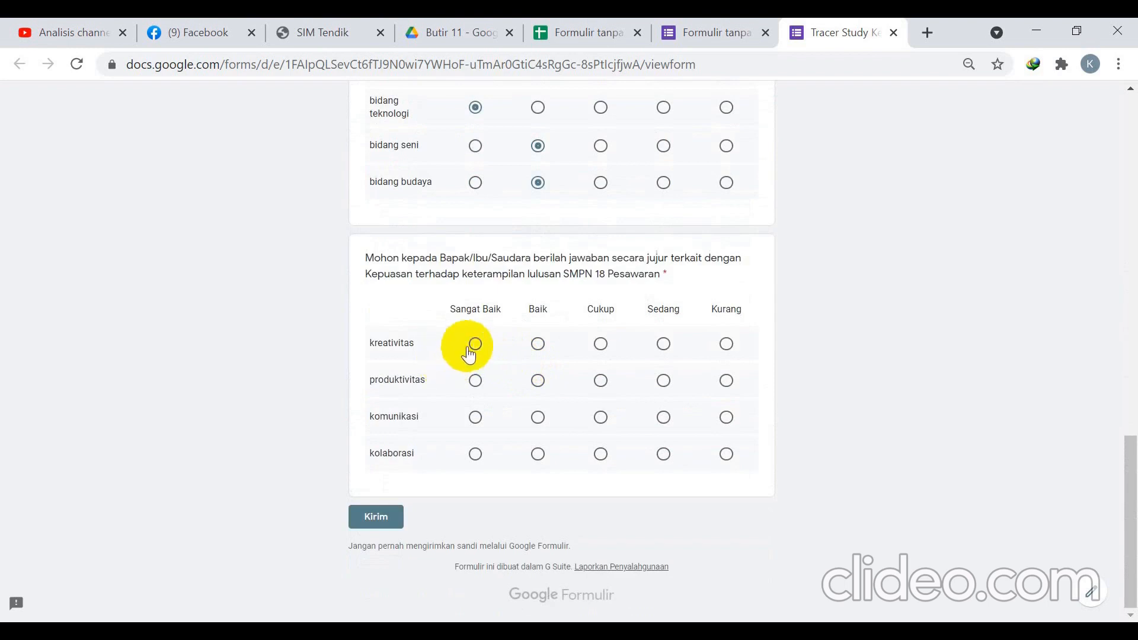
Rate kreativitas, komunikasi and kolaborasi Baik, produktivitas Cukup, and submit the response.
{"action": "left_click", "coordinate": [538, 344]}
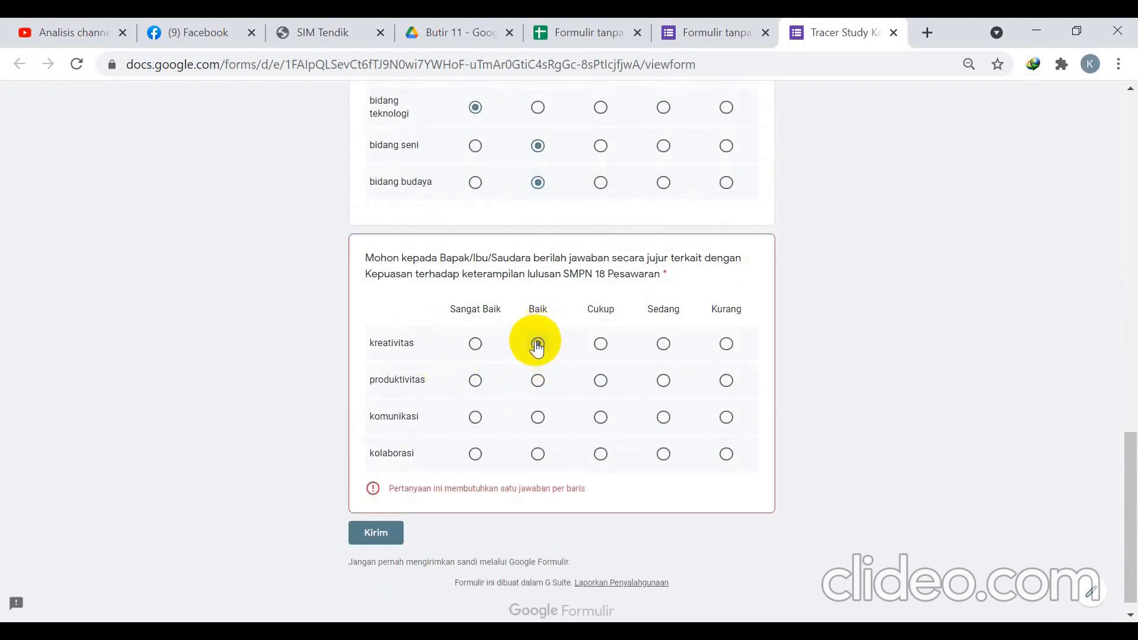
{"action": "left_click", "coordinate": [597, 380]}
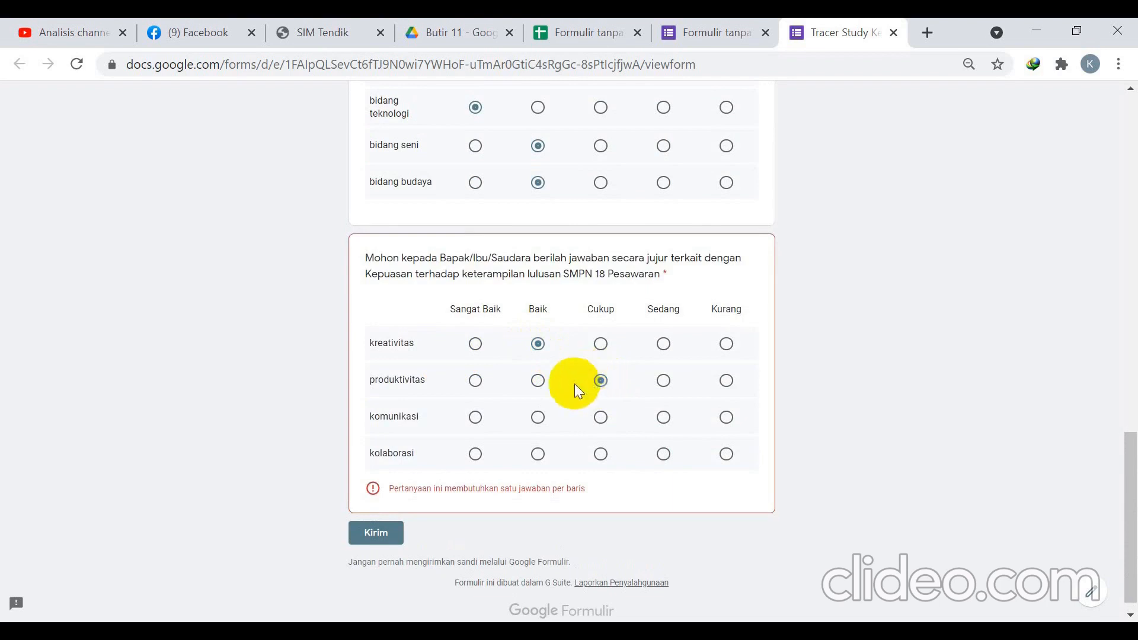
{"action": "left_click", "coordinate": [537, 417]}
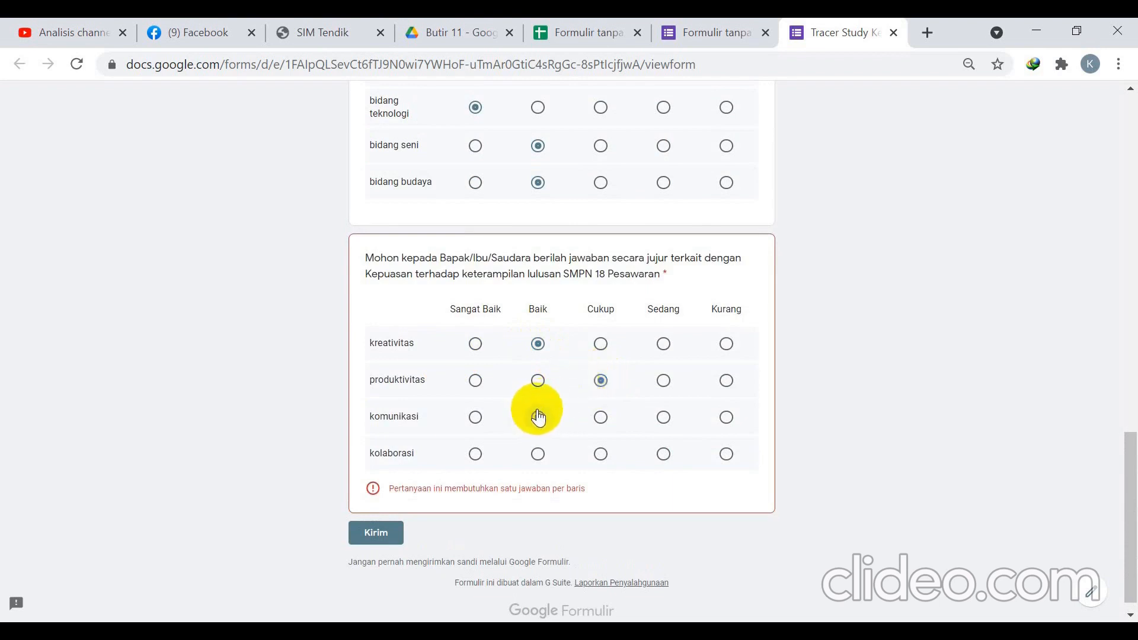
{"action": "left_click", "coordinate": [538, 459]}
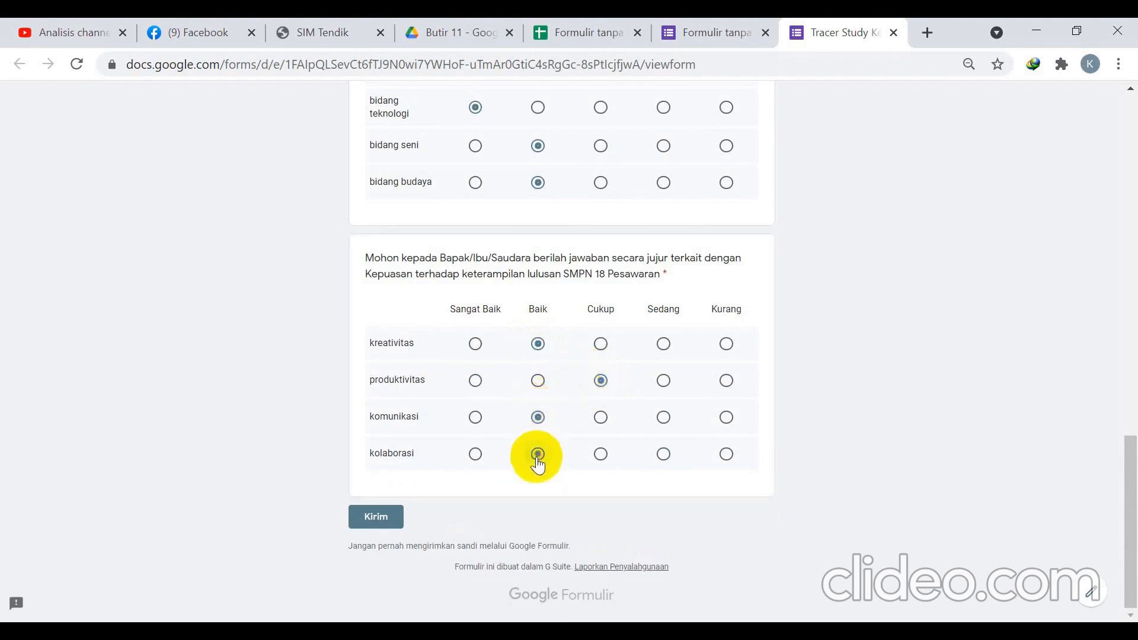
{"action": "left_click", "coordinate": [386, 519]}
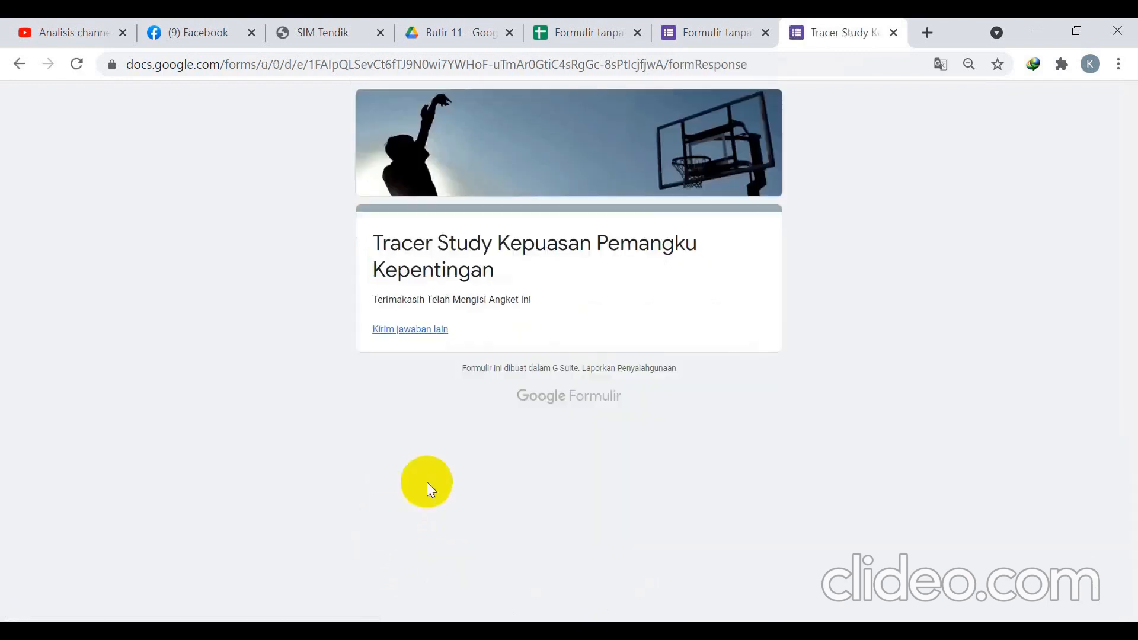
{"action": "left_click", "coordinate": [588, 32]}
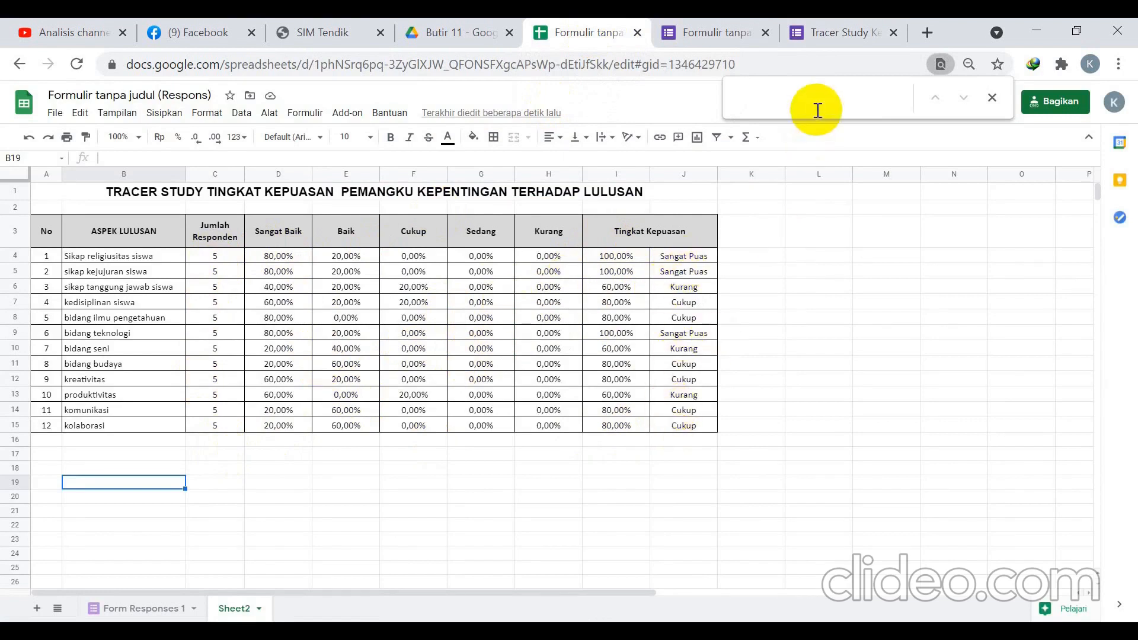
{"action": "left_click", "coordinate": [820, 31]}
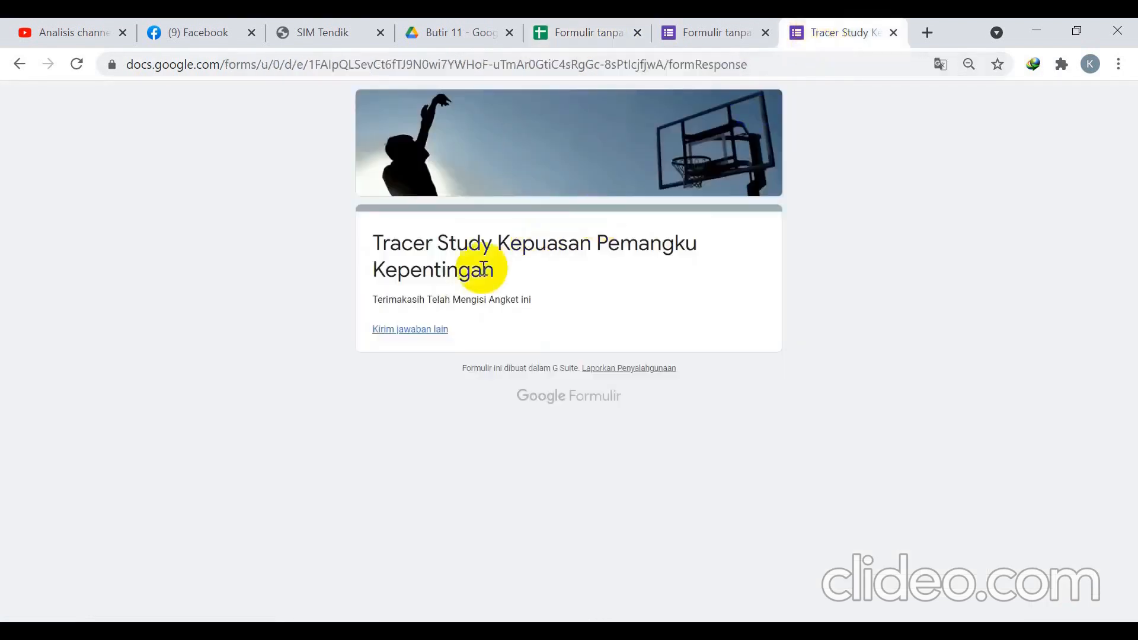
Start a new response as Sekolah Penerima Lulusan, entering the respondent's name and phone number.
{"action": "left_click", "coordinate": [418, 331]}
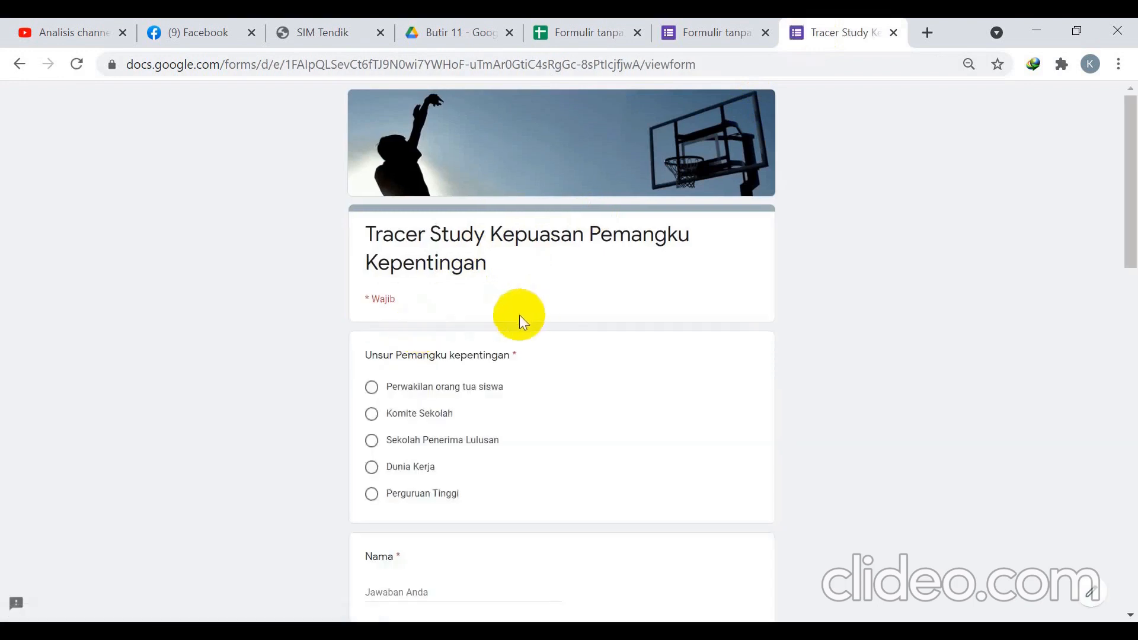
{"action": "scroll", "coordinate": [480, 317], "scroll_direction": "down", "scroll_amount": 3}
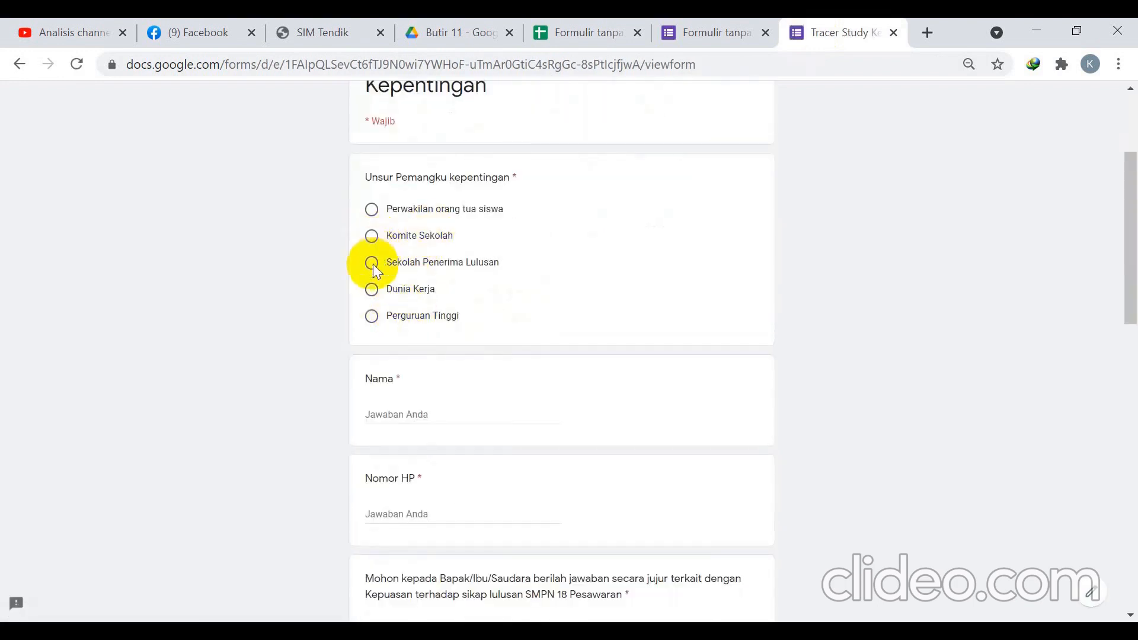
{"action": "left_click", "coordinate": [373, 270]}
{"action": "scroll", "coordinate": [385, 279], "scroll_direction": "down", "scroll_amount": 3}
{"action": "left_click", "coordinate": [402, 237]}
{"action": "type", "text": "Budi"}
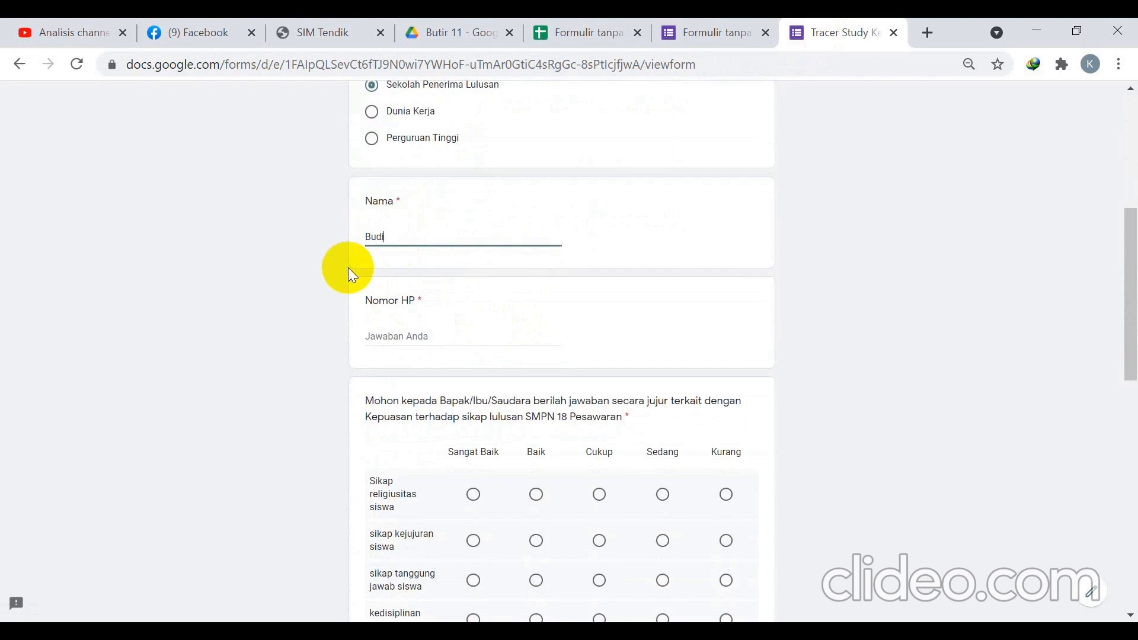
{"action": "left_click", "coordinate": [411, 333]}
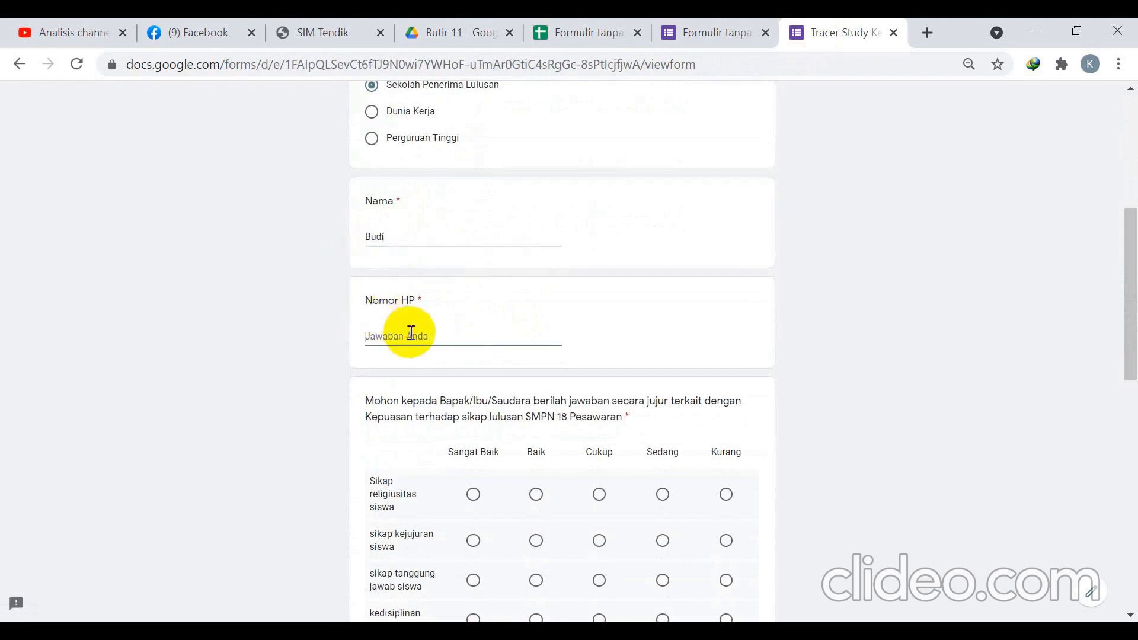
{"action": "scroll", "coordinate": [411, 333], "scroll_direction": "down", "scroll_amount": 3}
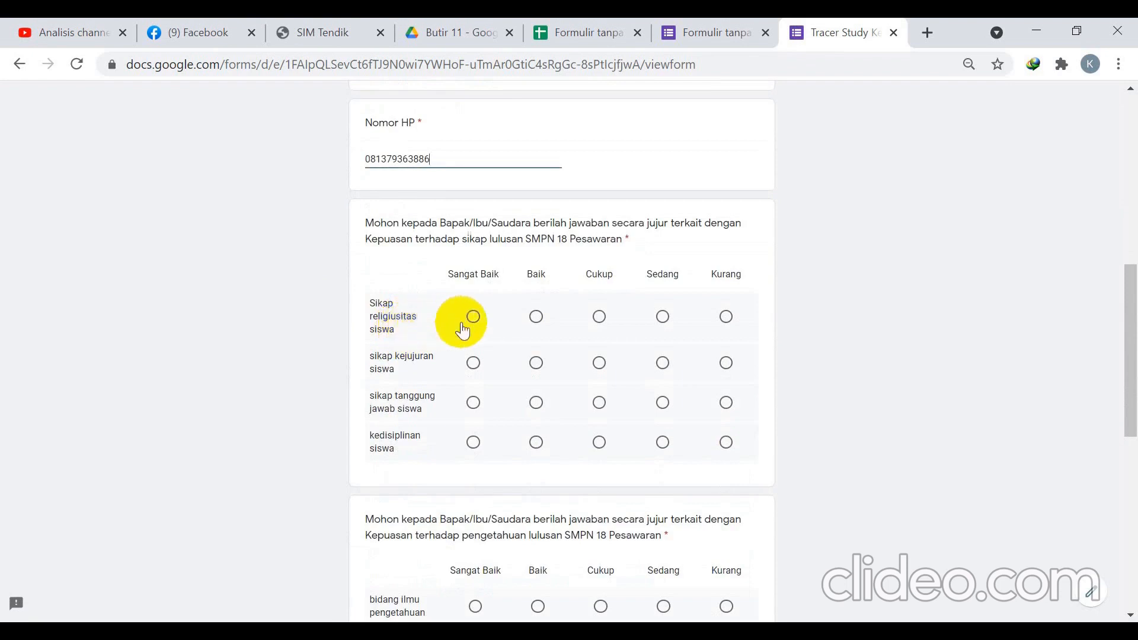
Rate religiusitas, kejujuran and tanggung jawab Baik, and kedisiplinan Cukup.
{"action": "left_click", "coordinate": [537, 318]}
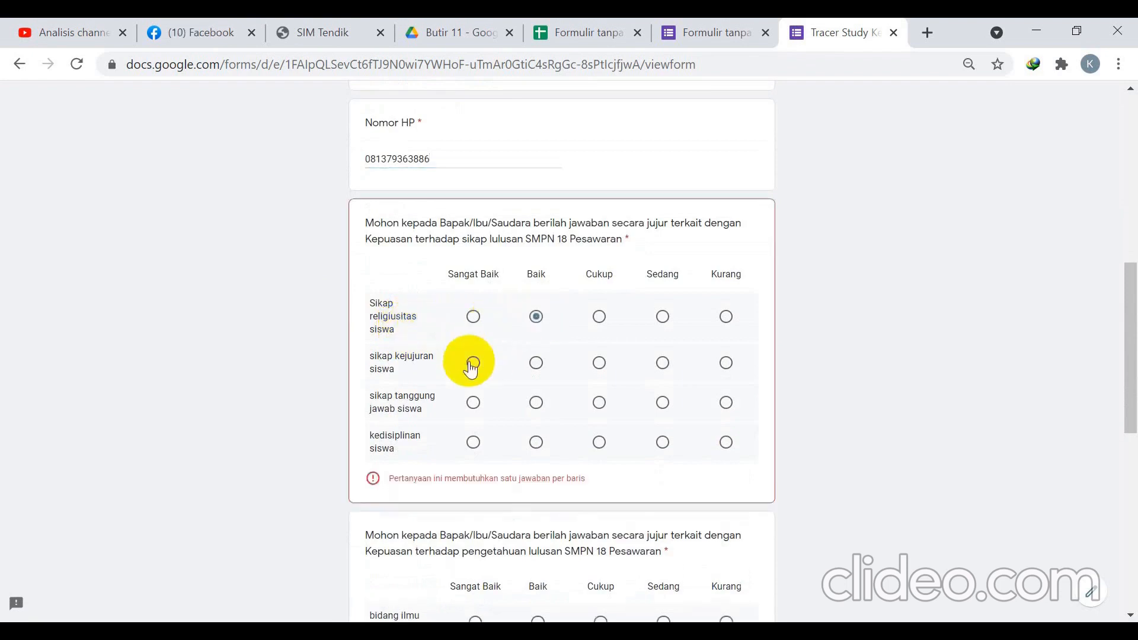
{"action": "left_click", "coordinate": [536, 363]}
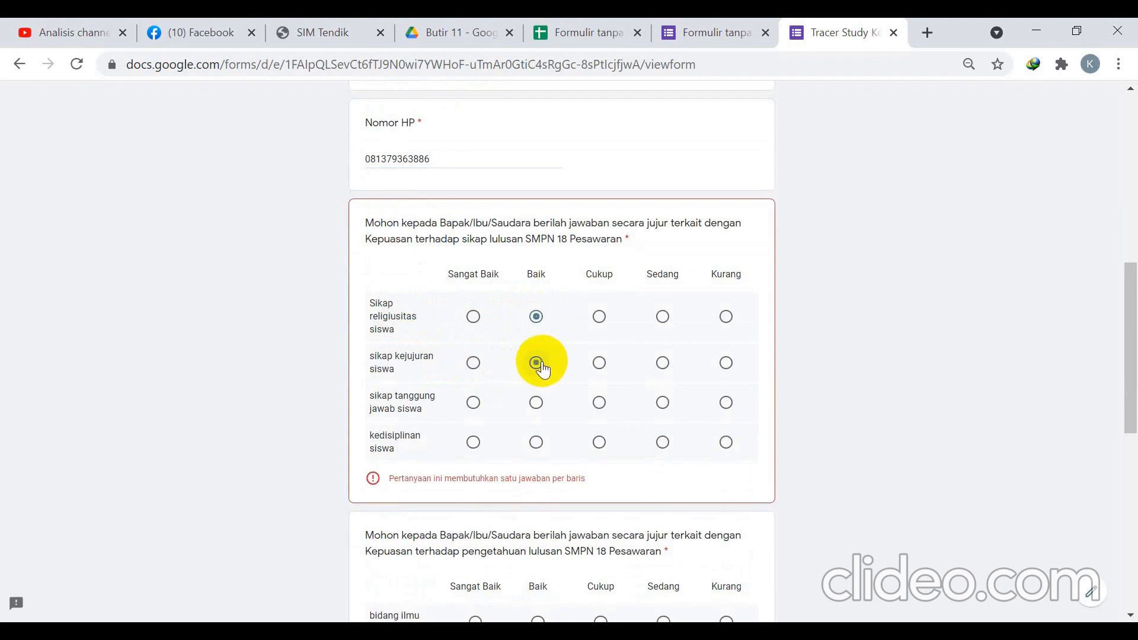
{"action": "left_click", "coordinate": [537, 405]}
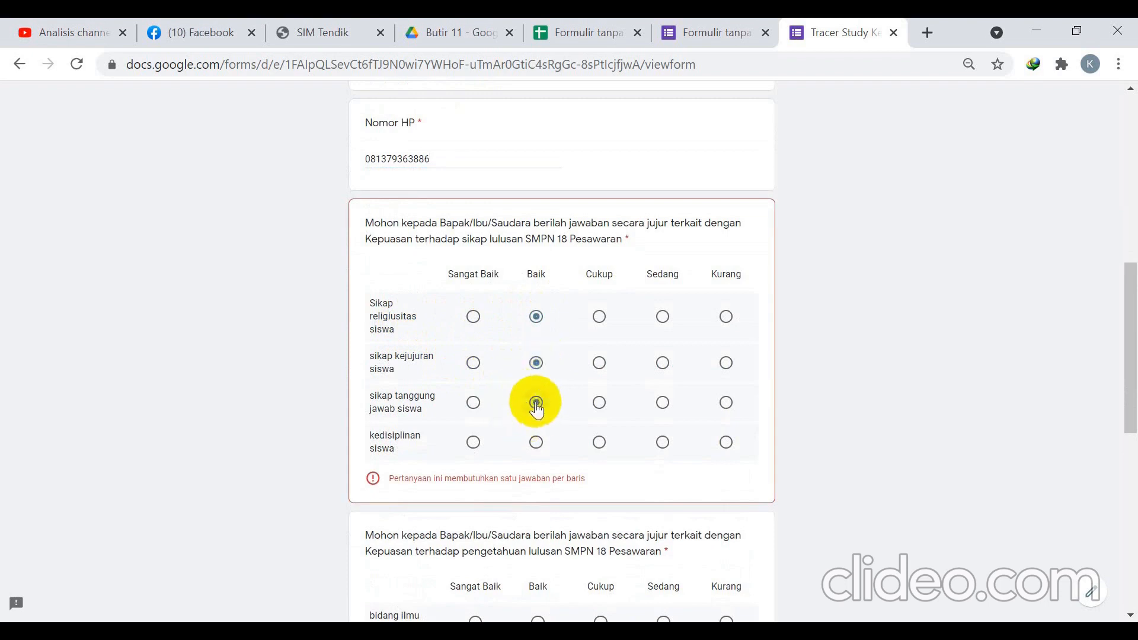
{"action": "left_click", "coordinate": [600, 443]}
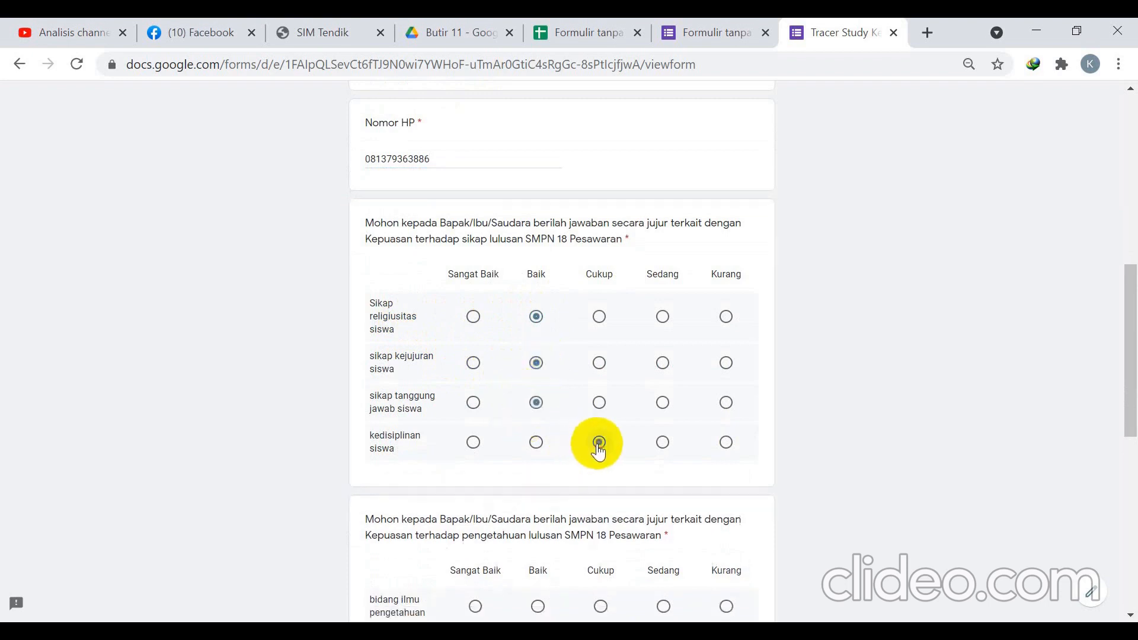
{"action": "scroll", "coordinate": [589, 441], "scroll_direction": "down", "scroll_amount": 5}
{"action": "scroll", "coordinate": [588, 439], "scroll_direction": "down", "scroll_amount": 1}
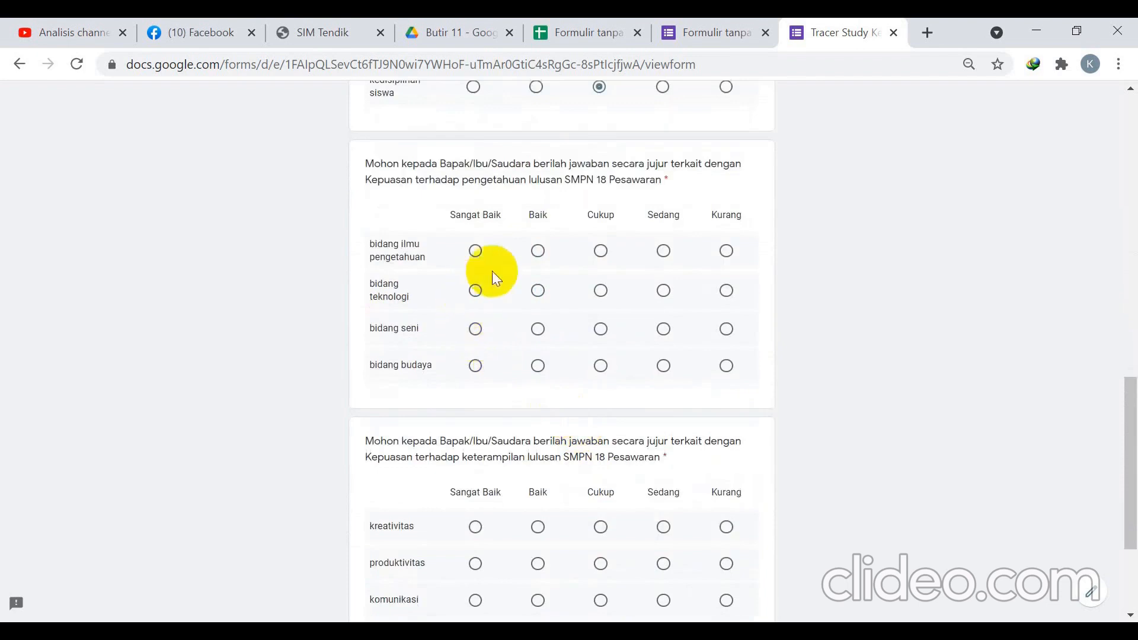
Rate ilmu pengetahuan Baik, teknologi Sangat Baik, seni Baik and budaya Cukup.
{"action": "left_click", "coordinate": [539, 253]}
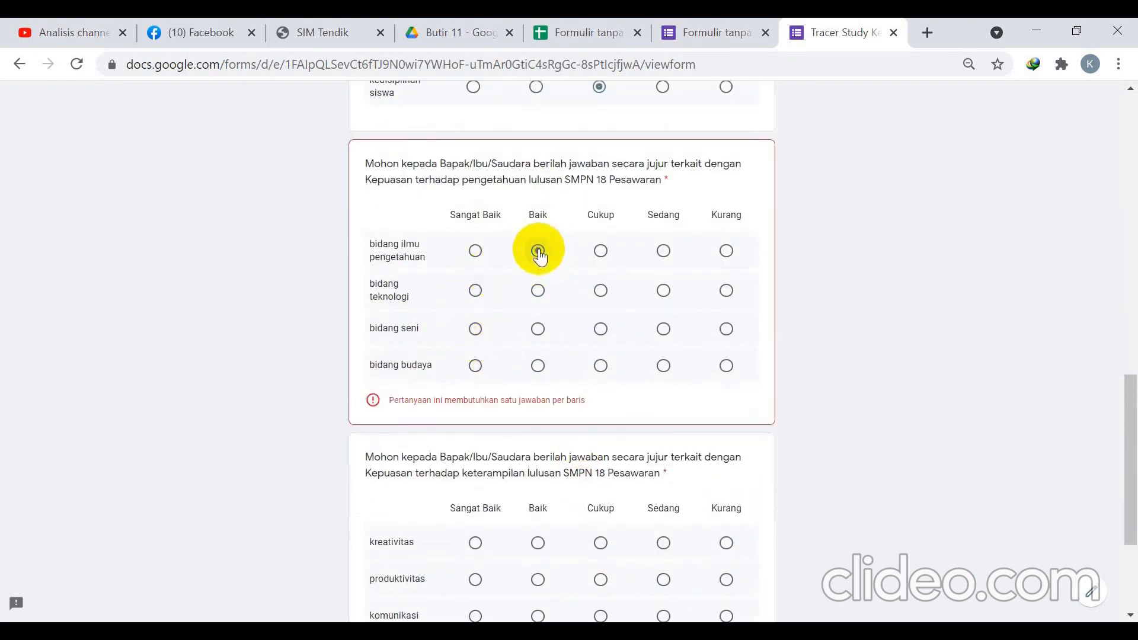
{"action": "left_click", "coordinate": [477, 292]}
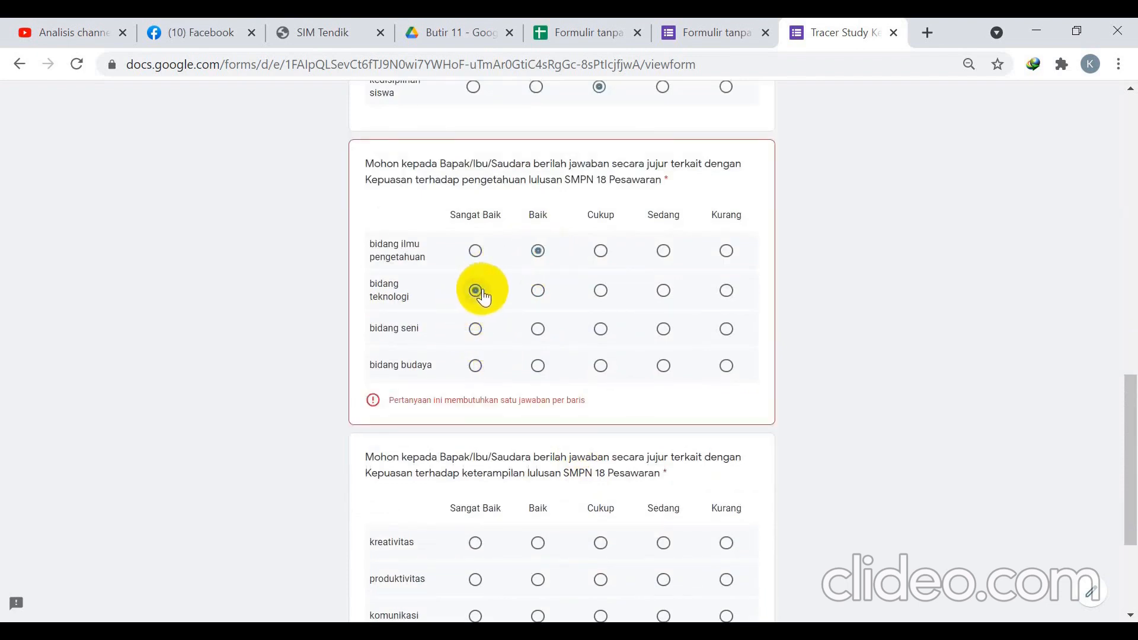
{"action": "left_click", "coordinate": [539, 330]}
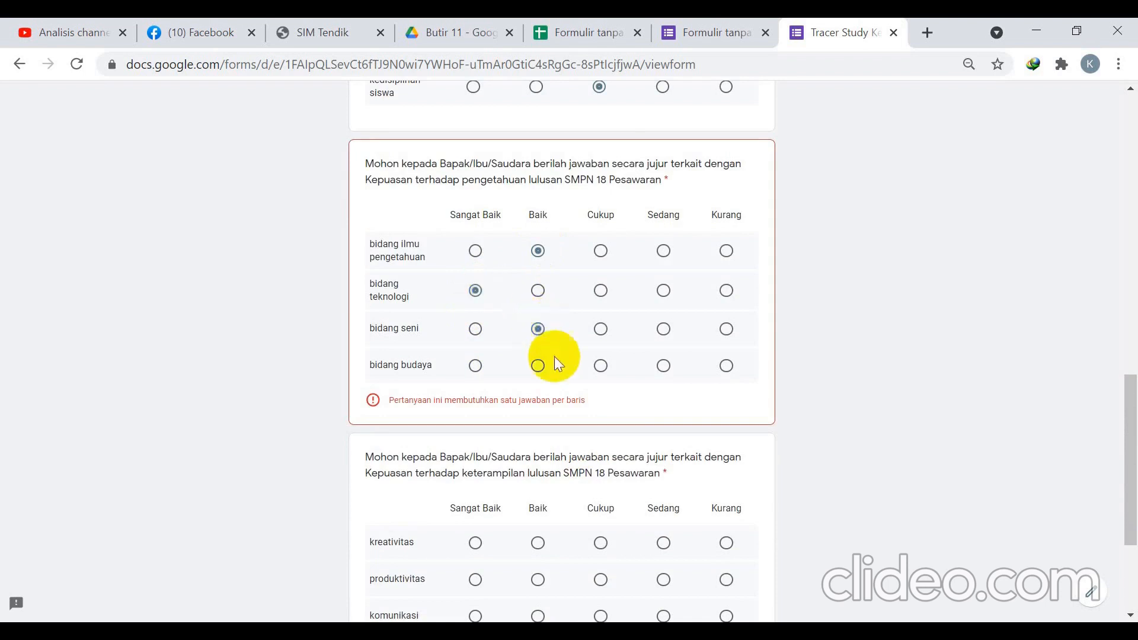
{"action": "left_click", "coordinate": [599, 367]}
{"action": "scroll", "coordinate": [599, 370], "scroll_direction": "down", "scroll_amount": 3}
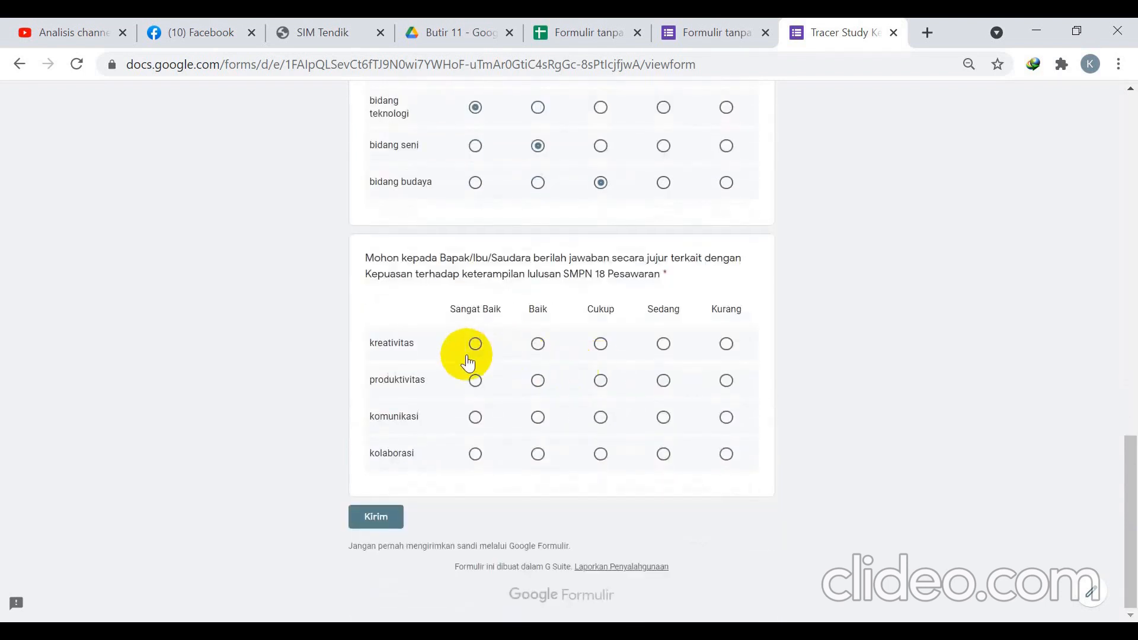
Rate kreativitas and komunikasi Baik, produktivitas and kolaborasi Cukup, and submit the form.
{"action": "left_click", "coordinate": [539, 346]}
{"action": "left_click", "coordinate": [600, 382]}
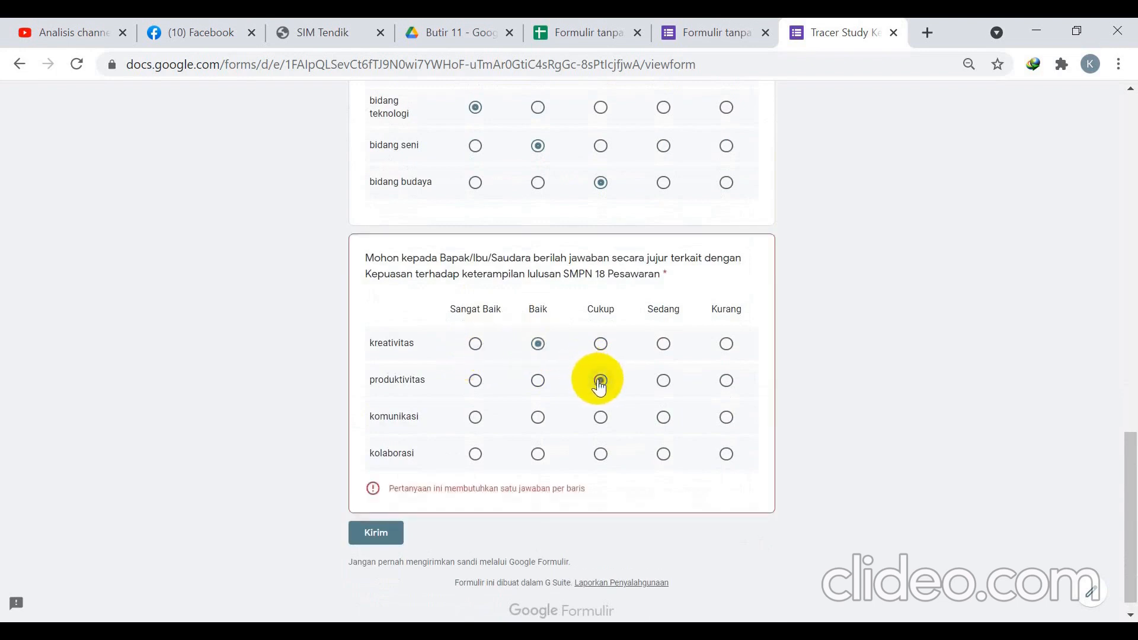
{"action": "left_click", "coordinate": [538, 417]}
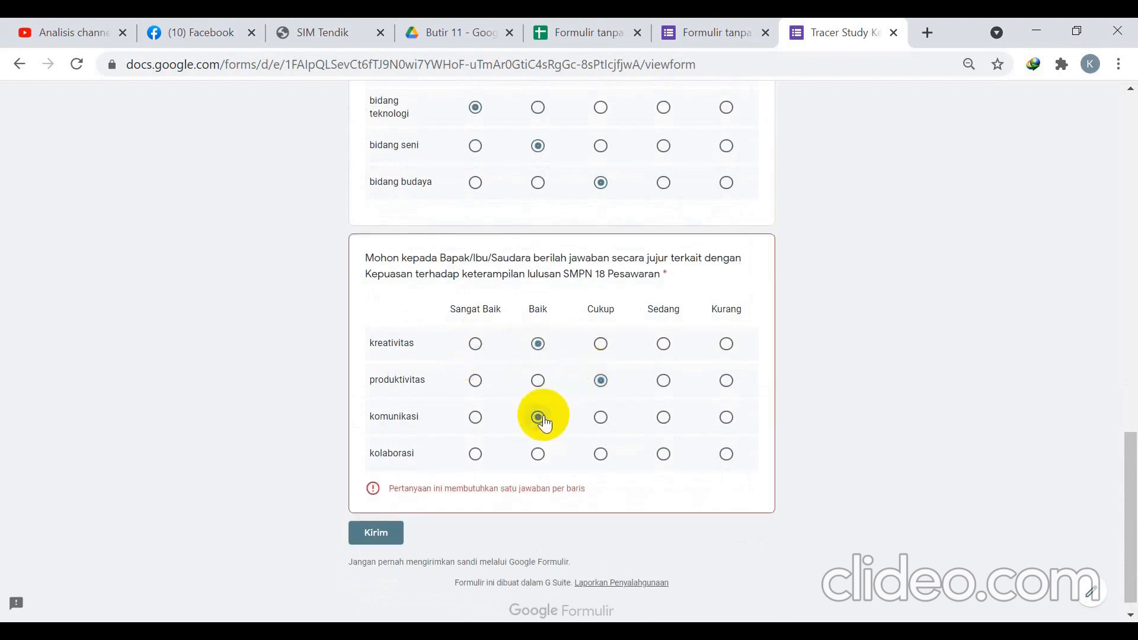
{"action": "left_click", "coordinate": [600, 454]}
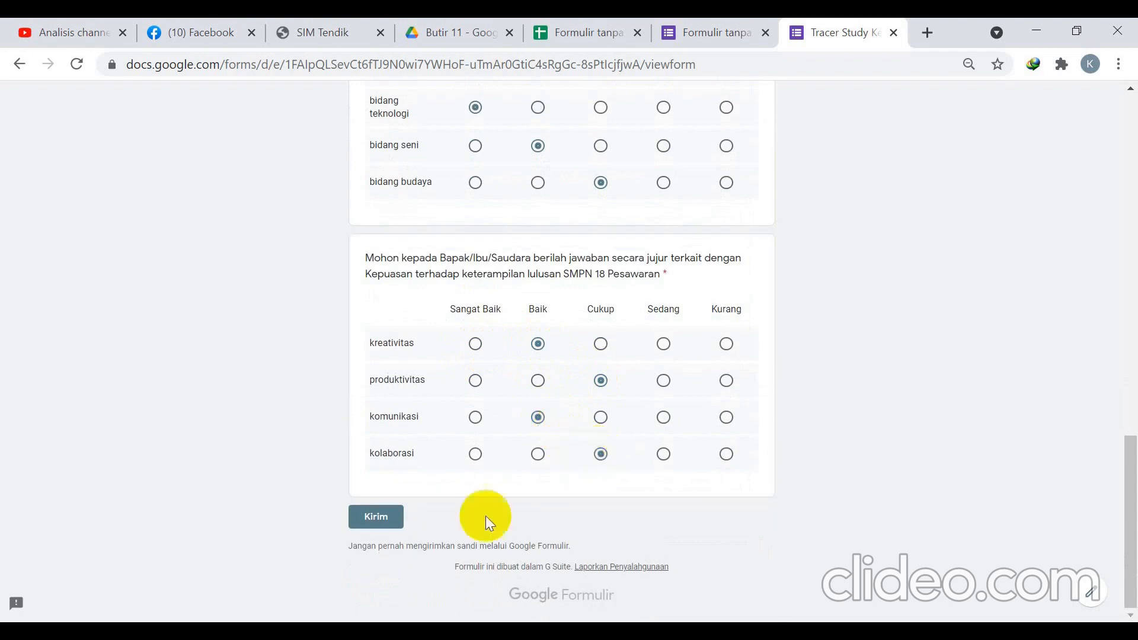
{"action": "left_click", "coordinate": [382, 514]}
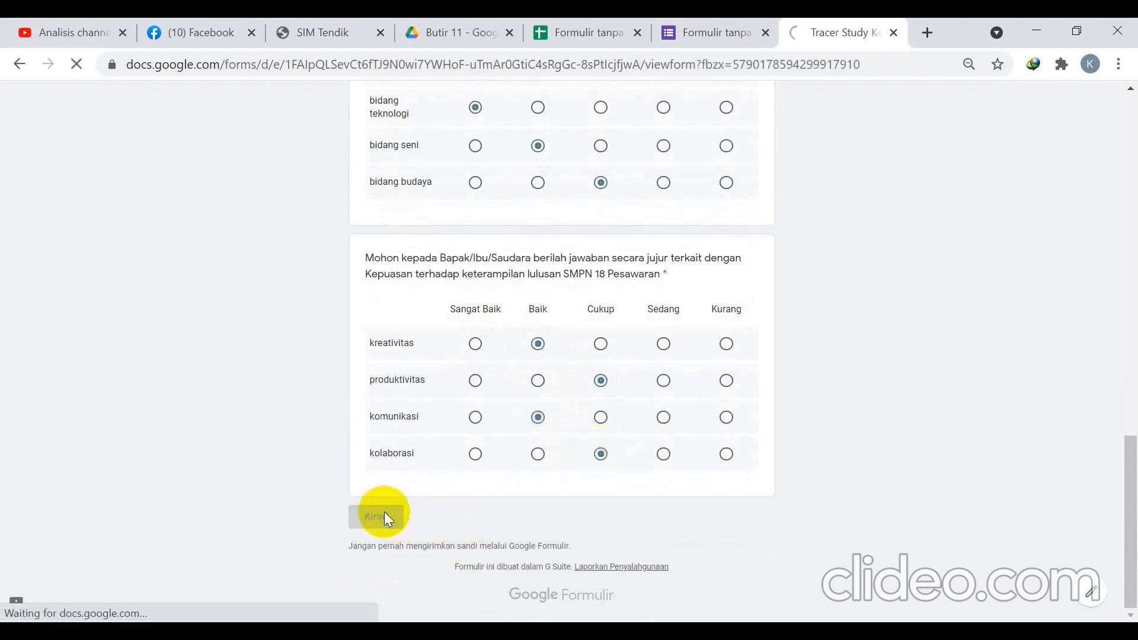
{"action": "left_click", "coordinate": [576, 33]}
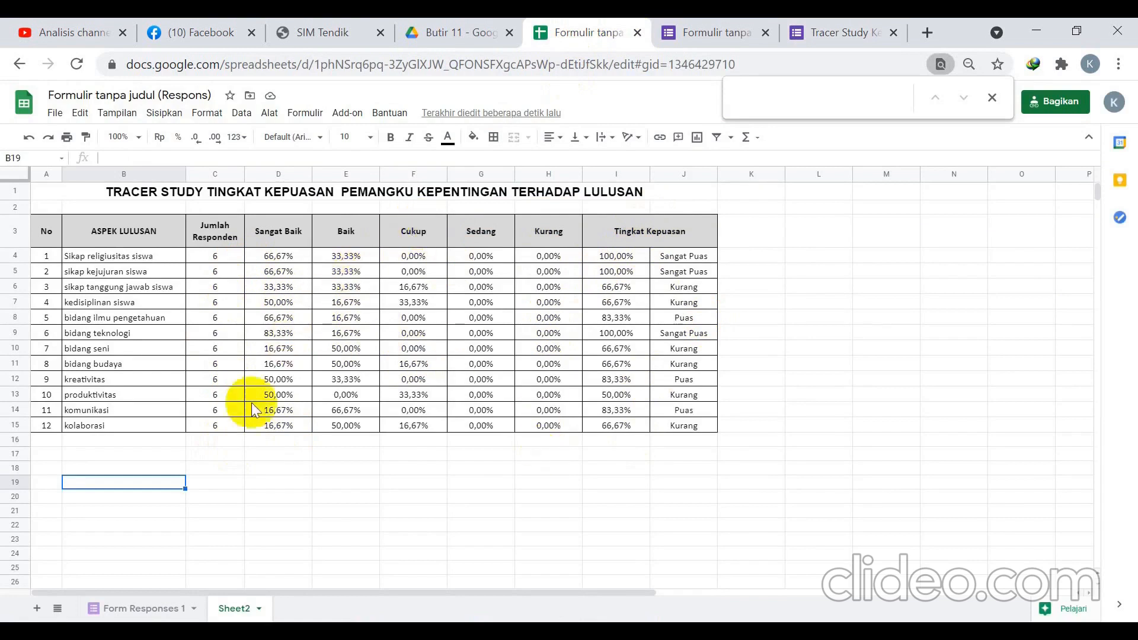
Show the Form Responses 1 sheet with its per-question rating tallies.
{"action": "left_click", "coordinate": [127, 608]}
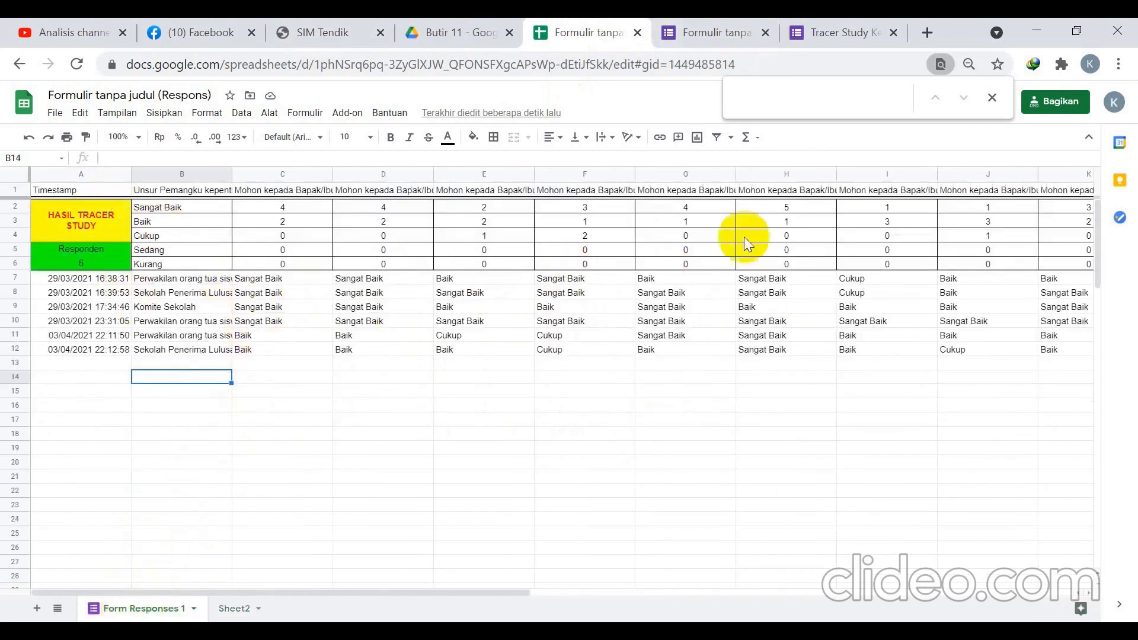
Select the three questions' answers in columns C, D and E.
{"action": "left_click_drag", "start_coordinate": [415, 592], "coordinate": [385, 548]}
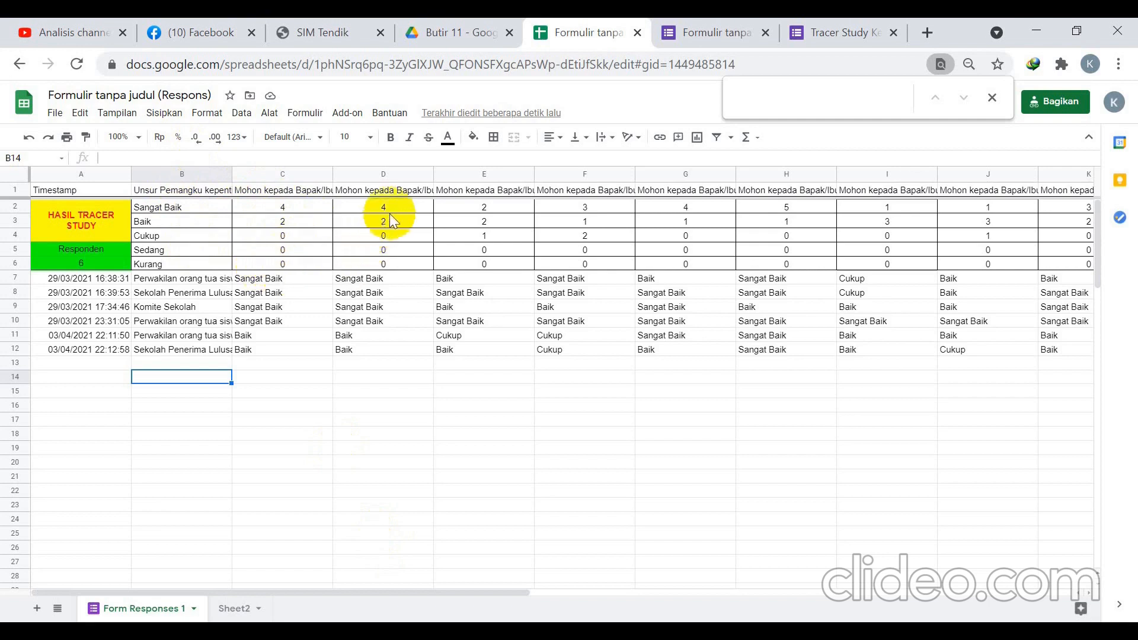
{"action": "left_click_drag", "start_coordinate": [287, 277], "coordinate": [274, 361]}
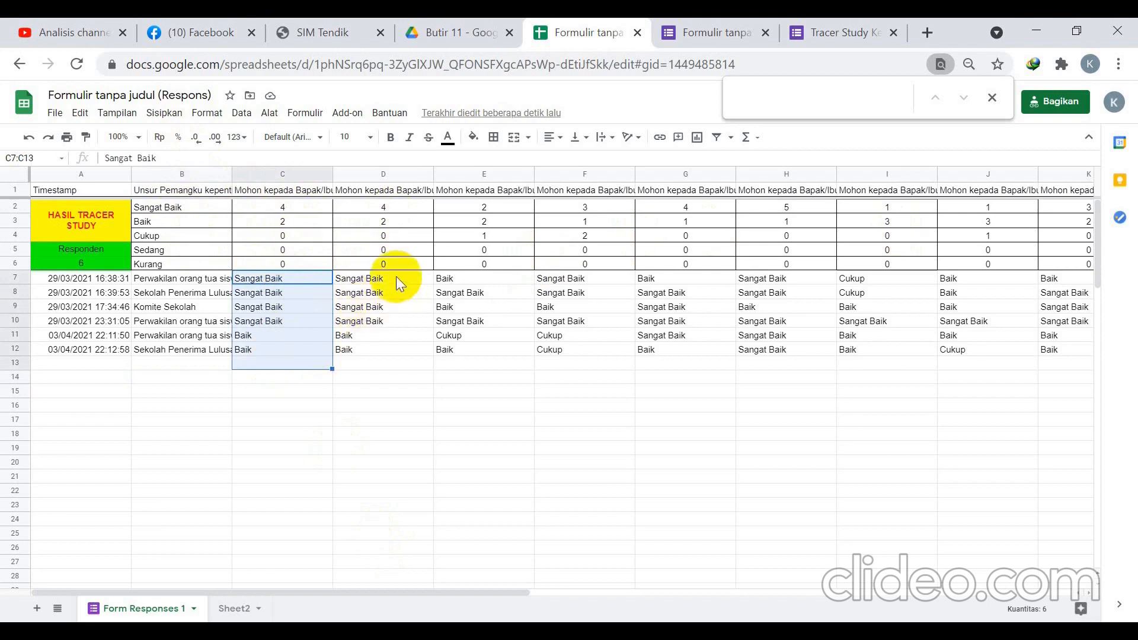
{"action": "left_click_drag", "start_coordinate": [396, 276], "coordinate": [390, 350]}
{"action": "left_click_drag", "start_coordinate": [483, 281], "coordinate": [481, 350]}
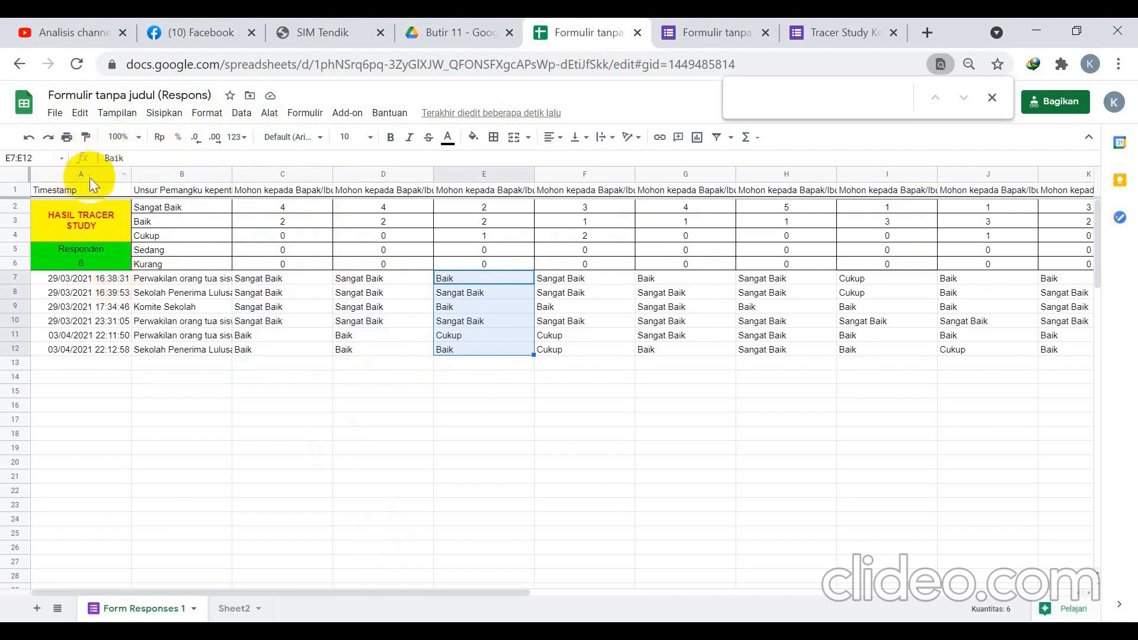
Inspect the COUNTIF formulas counting Sangat Baik, Baik and Cukup in C2:C4.
{"action": "left_click", "coordinate": [272, 208]}
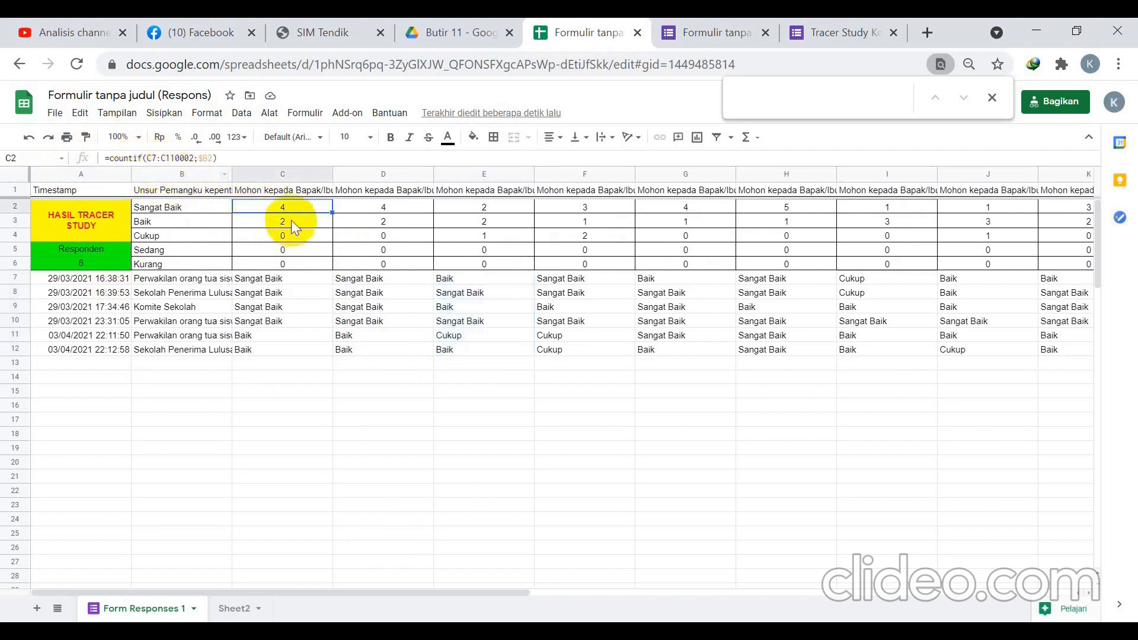
{"action": "left_click_drag", "start_coordinate": [275, 278], "coordinate": [272, 372]}
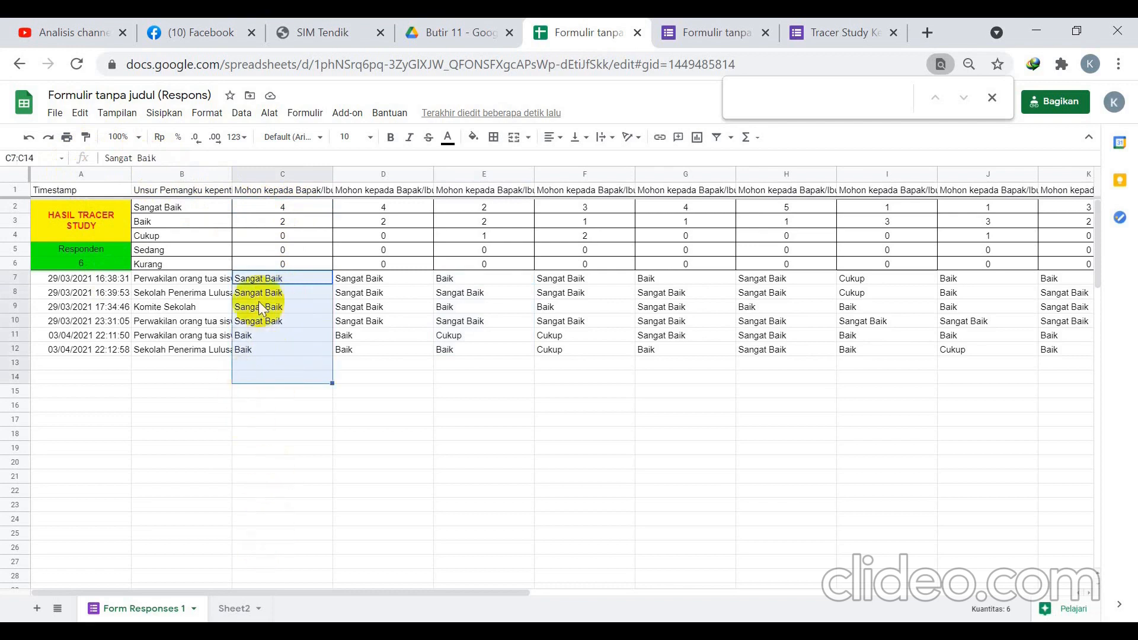
{"action": "left_click", "coordinate": [279, 211]}
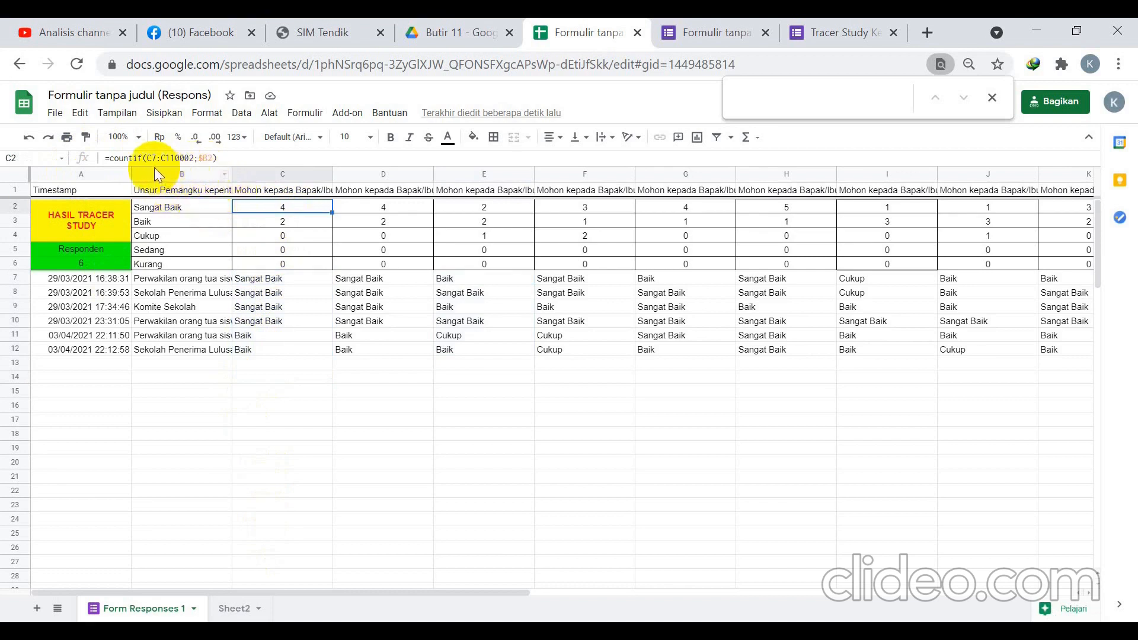
{"action": "left_click", "coordinate": [268, 278]}
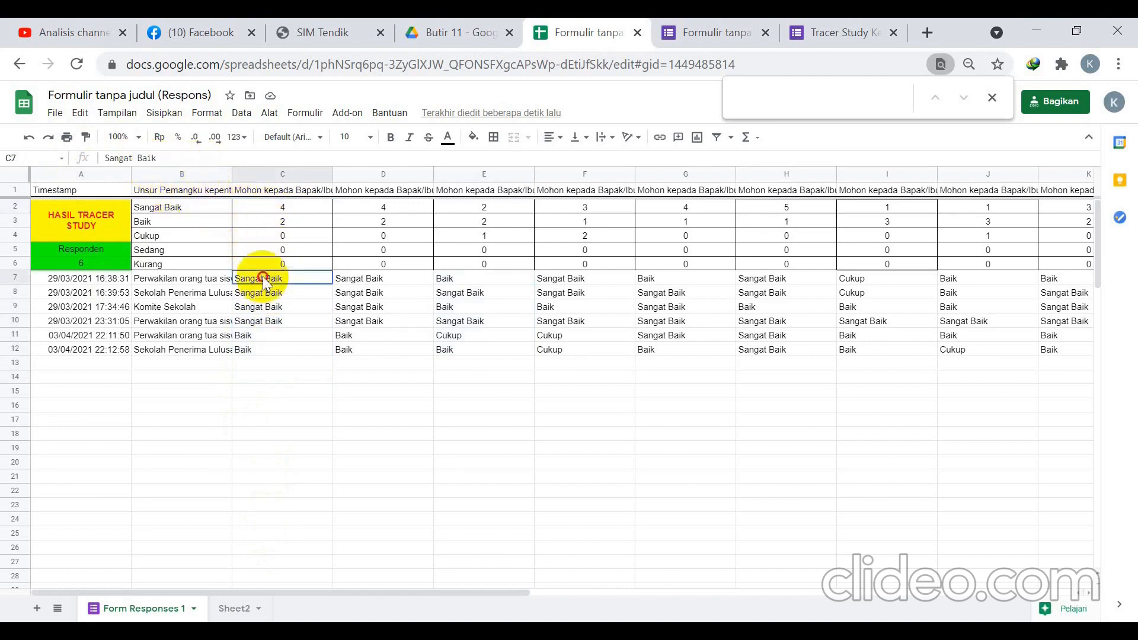
{"action": "left_click", "coordinate": [258, 207]}
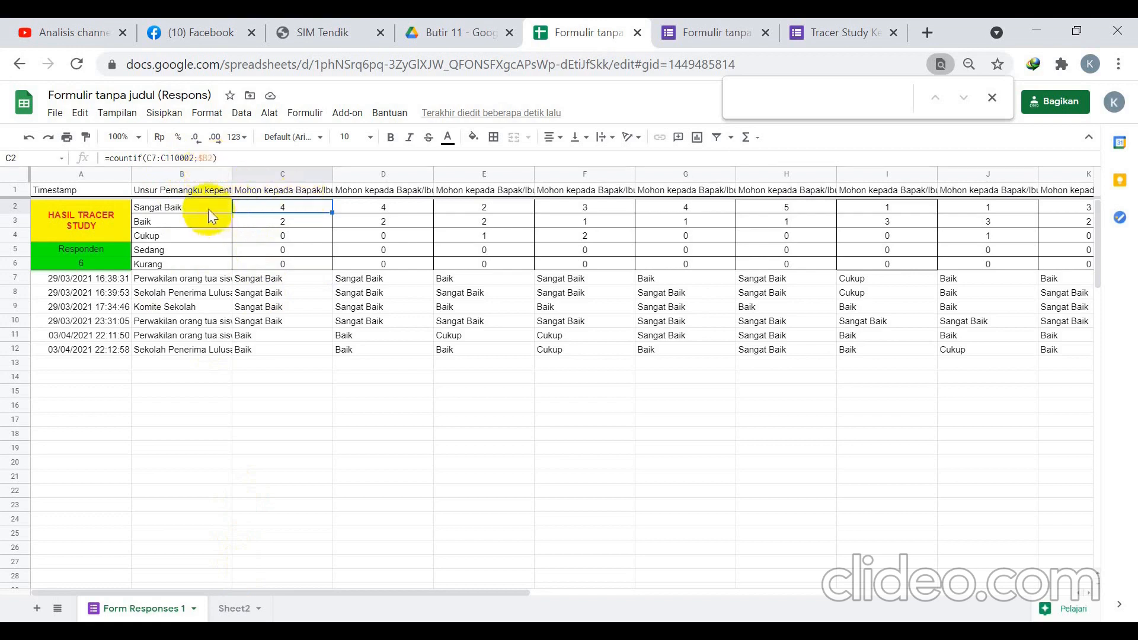
{"action": "left_click", "coordinate": [280, 222]}
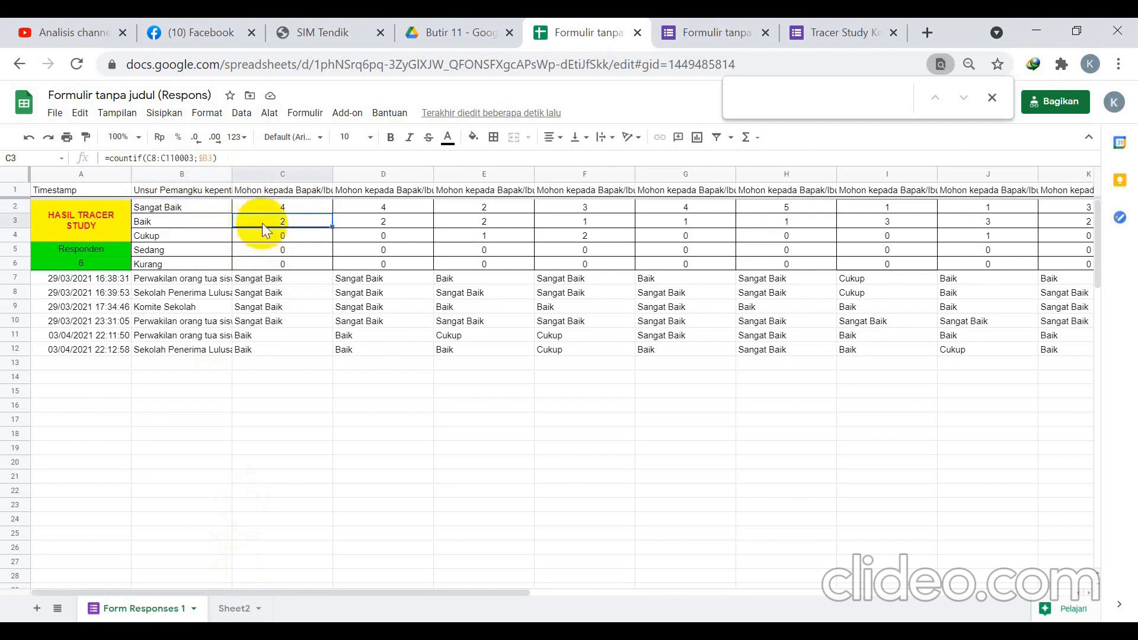
{"action": "left_click", "coordinate": [294, 234]}
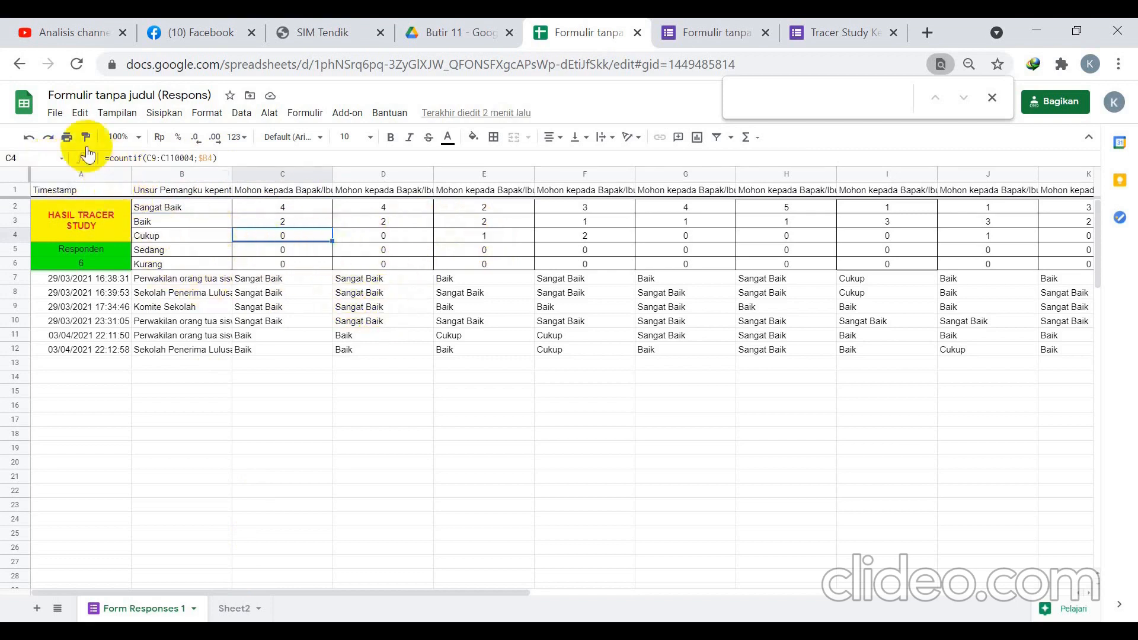
Look at the File menu without choosing anything, then check the count formula in D2.
{"action": "left_click", "coordinate": [56, 116]}
{"action": "mouse_move", "coordinate": [109, 289]}
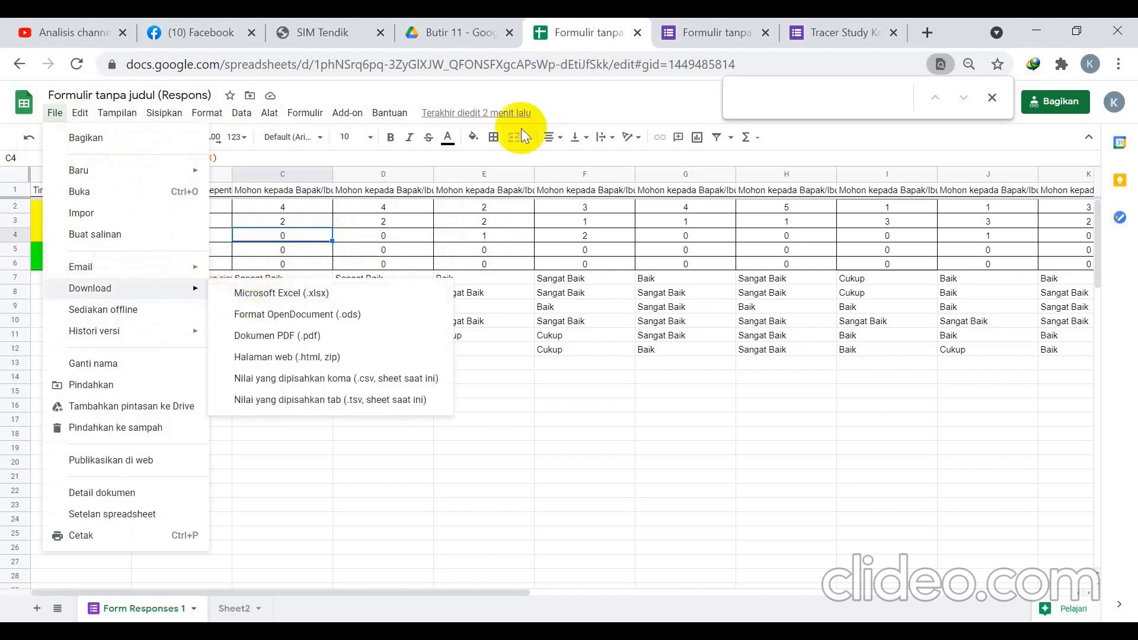
{"action": "left_click", "coordinate": [542, 438]}
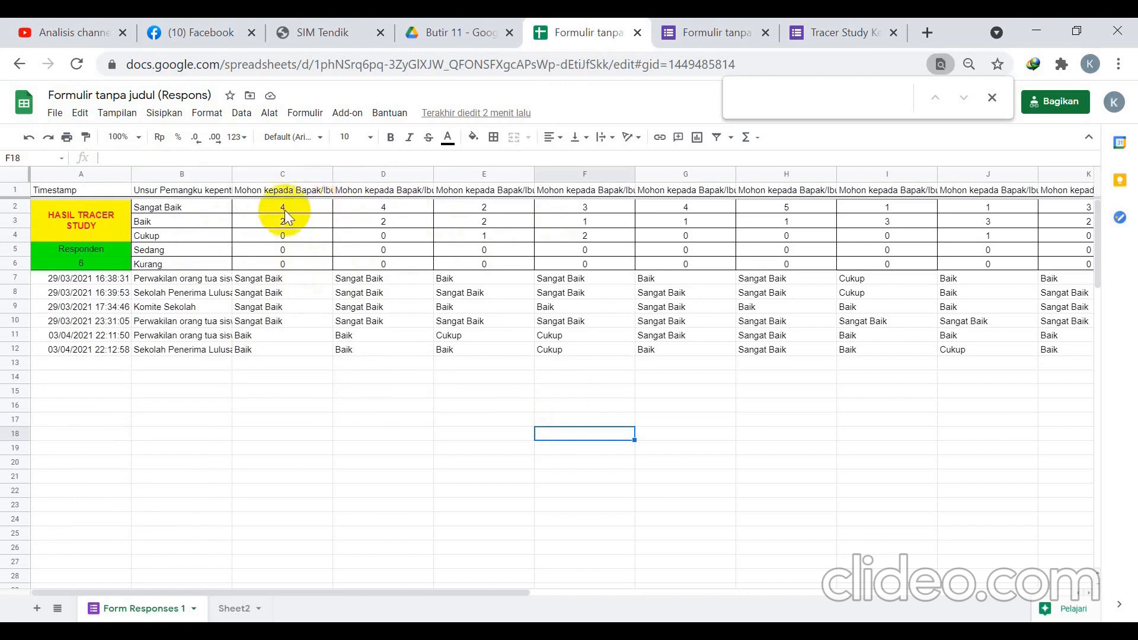
{"action": "left_click", "coordinate": [378, 209]}
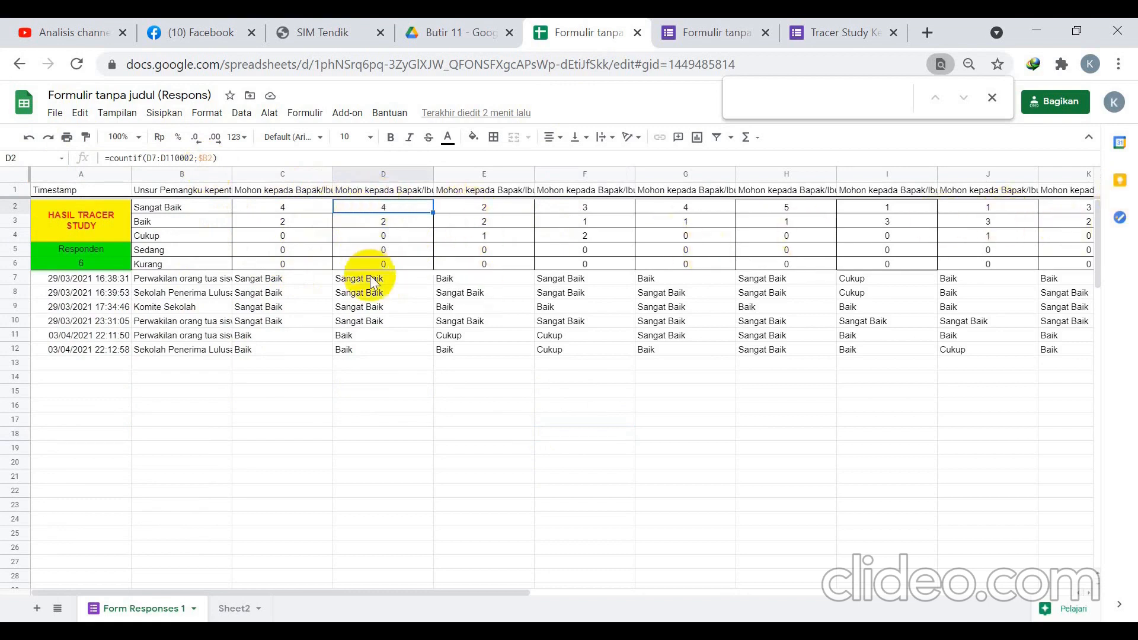
On Sheet2, select the twelve aspect names in B4:B15 to compare with the PDF.
{"action": "left_click", "coordinate": [239, 608]}
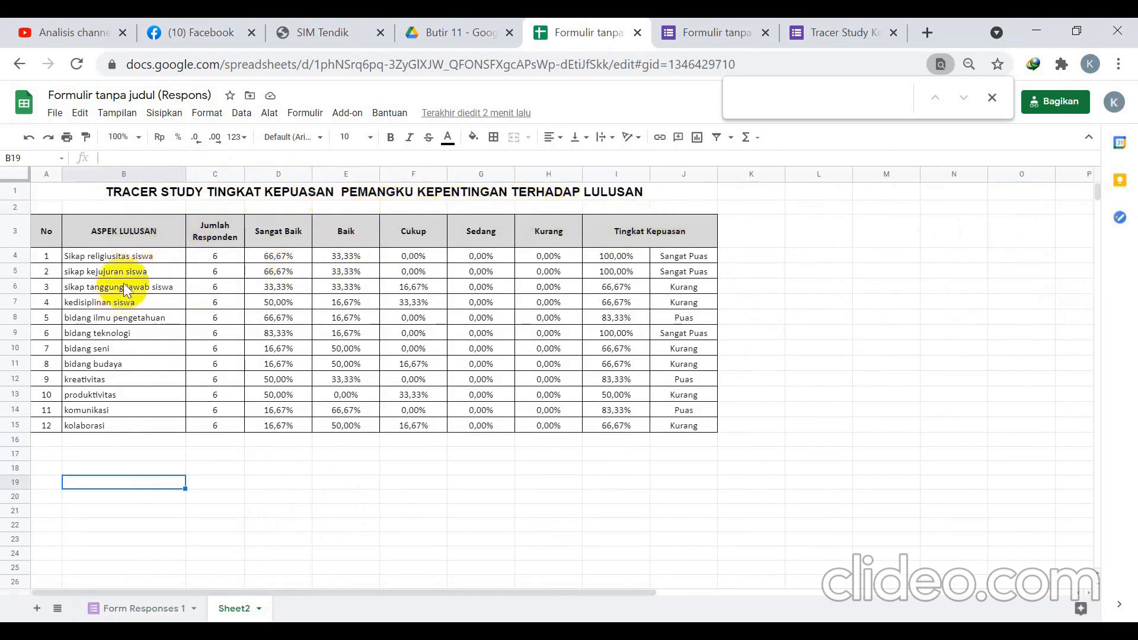
{"action": "left_click_drag", "start_coordinate": [140, 256], "coordinate": [105, 425]}
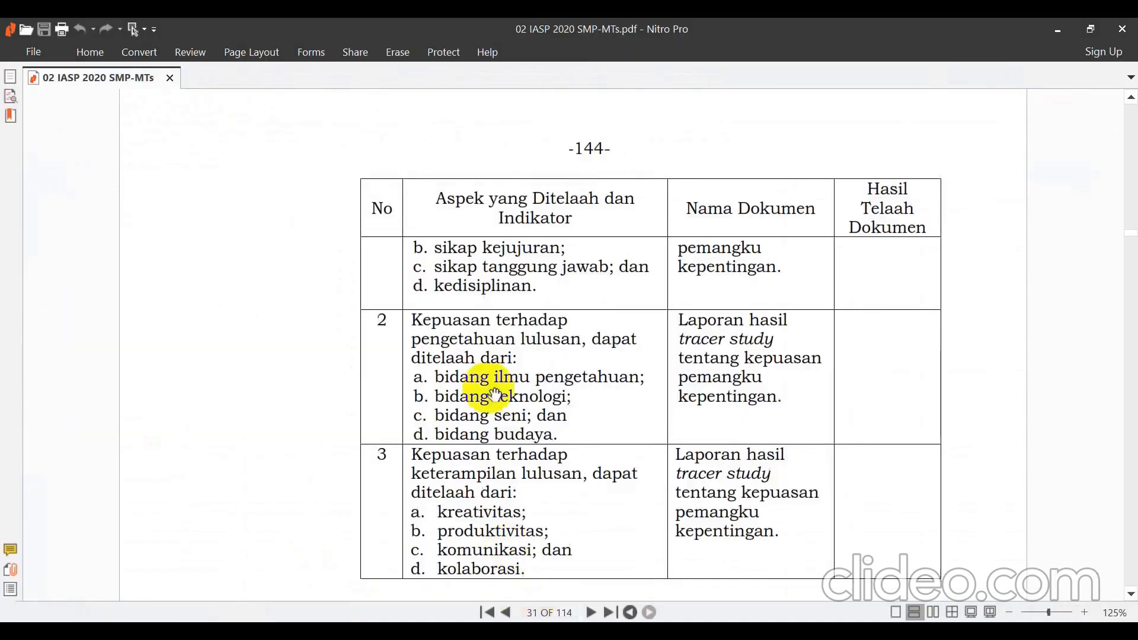
{"action": "left_click", "coordinate": [415, 621]}
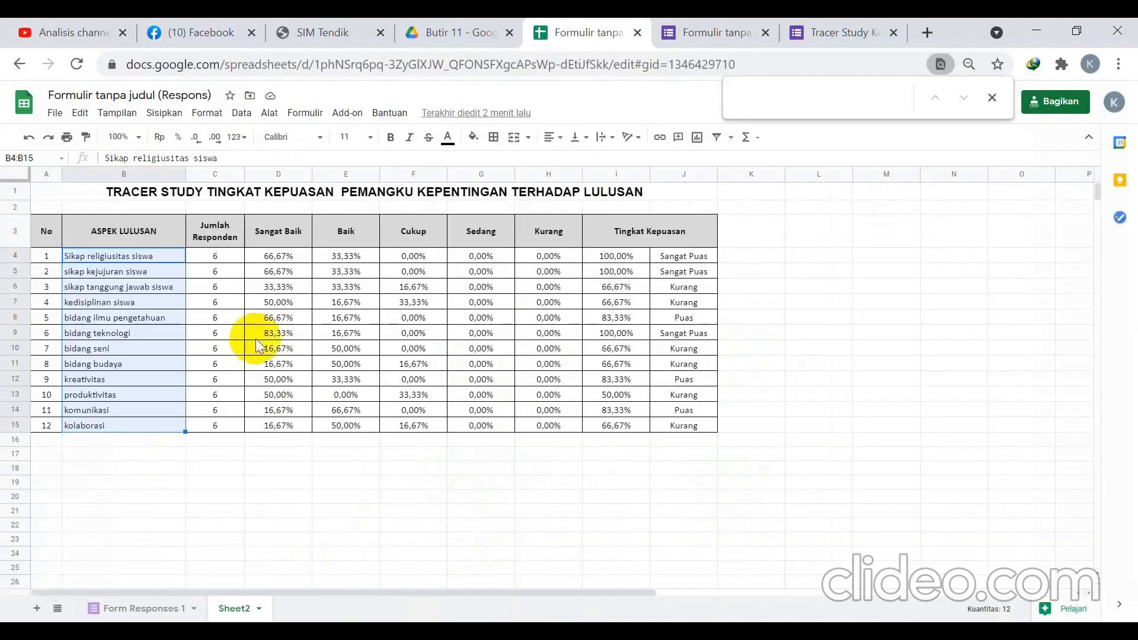
Compare Sheet2's responden formula in C4 with the responden total in Form Responses 1 A6.
{"action": "left_click", "coordinate": [216, 255]}
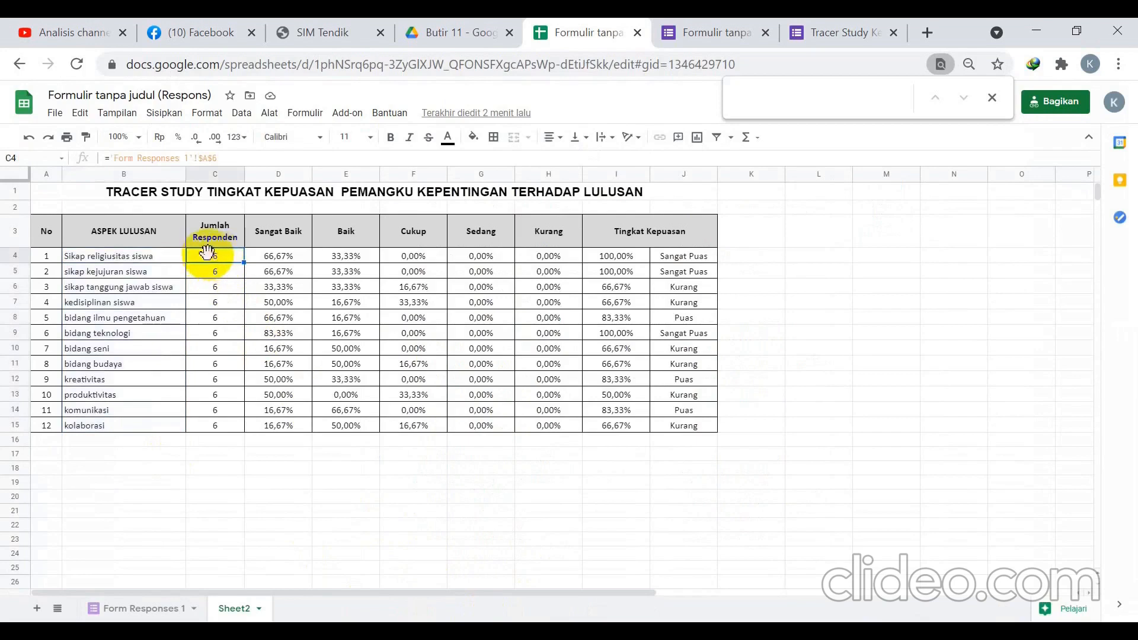
{"action": "left_click", "coordinate": [144, 610]}
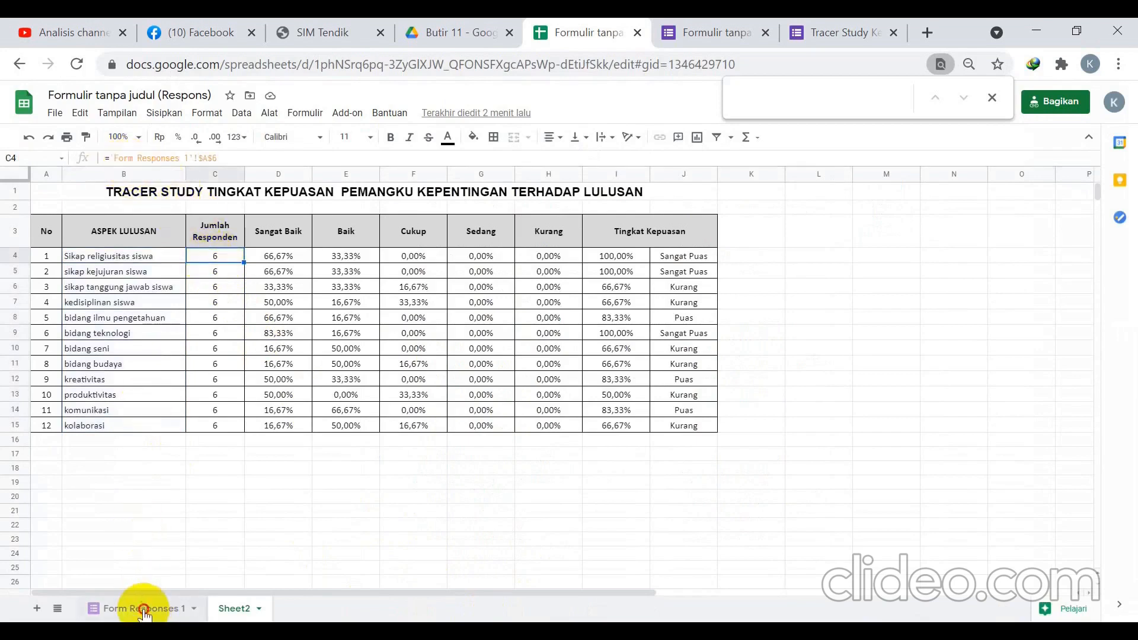
{"action": "left_click", "coordinate": [102, 262]}
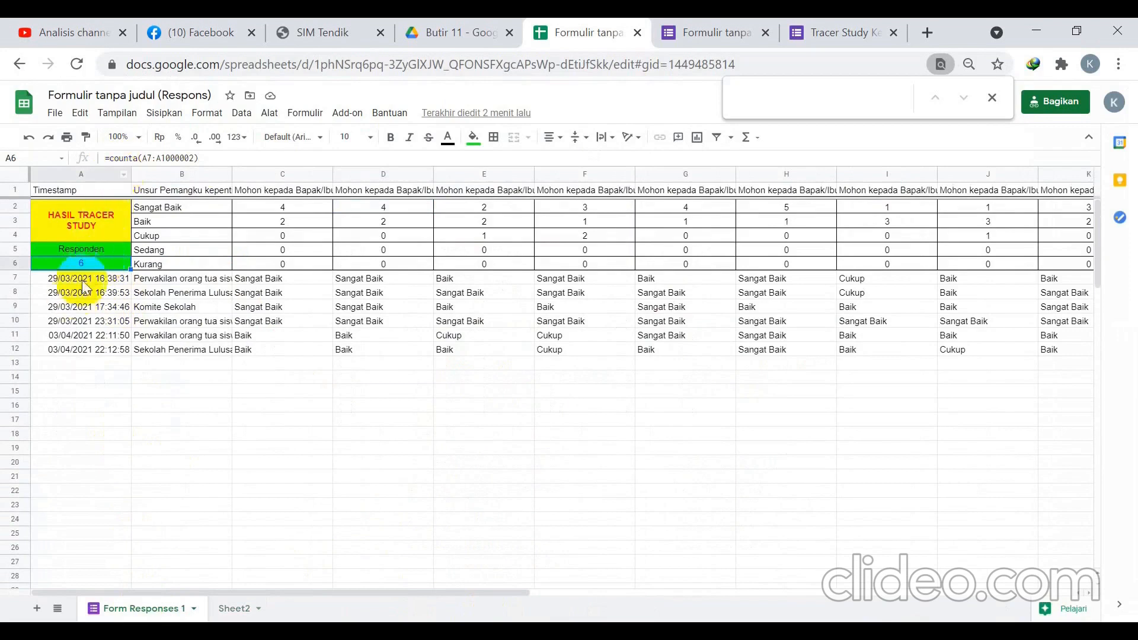
{"action": "left_click", "coordinate": [83, 280]}
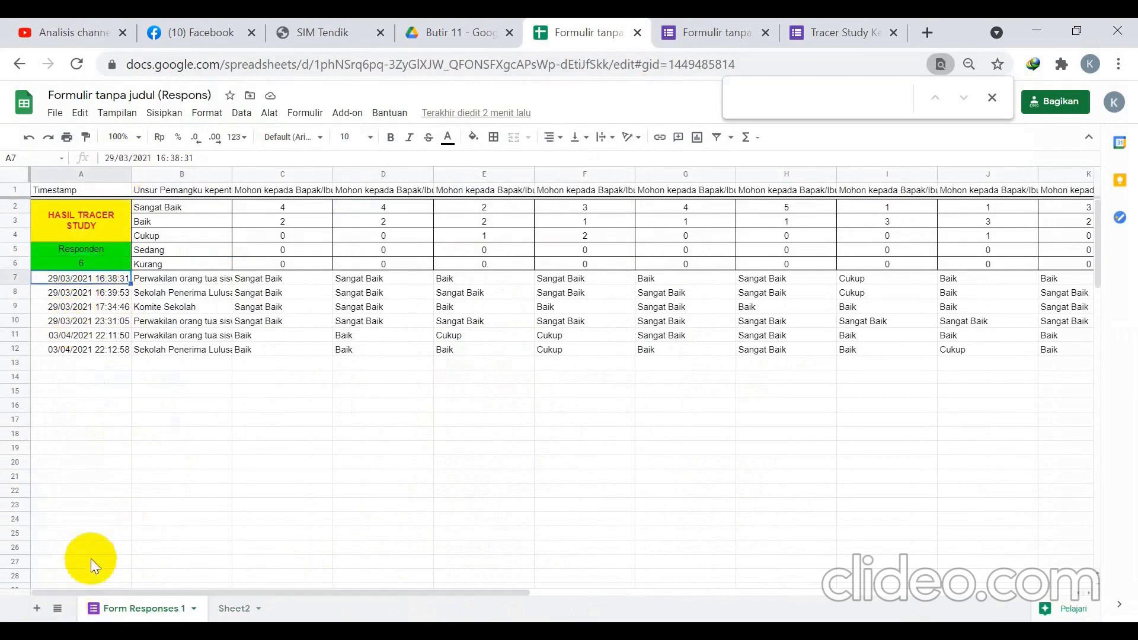
{"action": "left_click", "coordinate": [96, 266]}
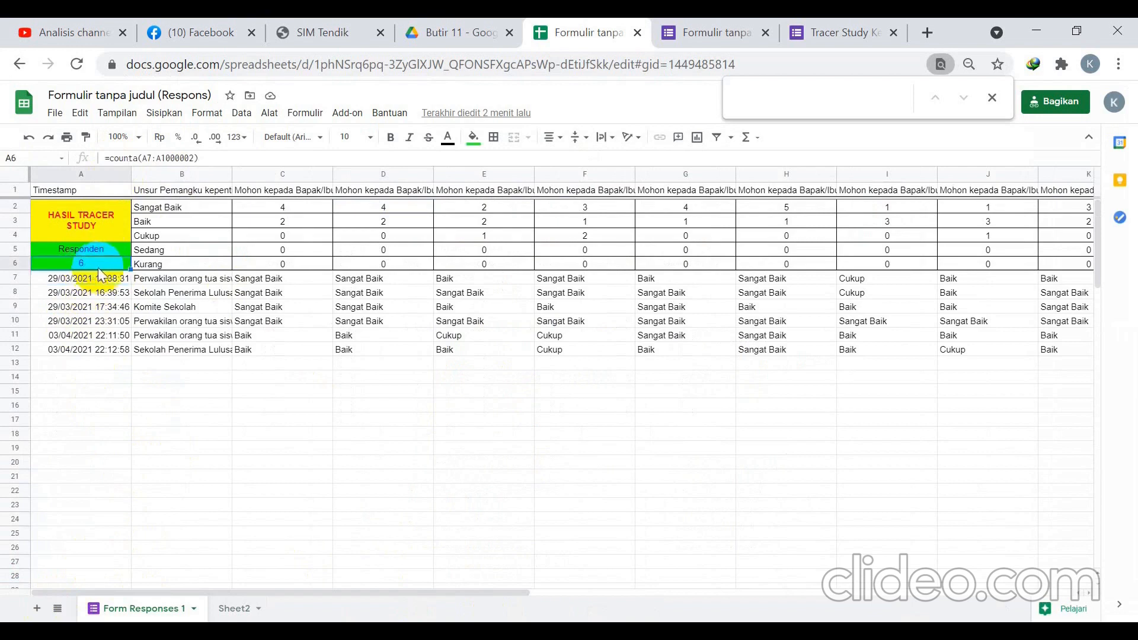
{"action": "left_click", "coordinate": [234, 609]}
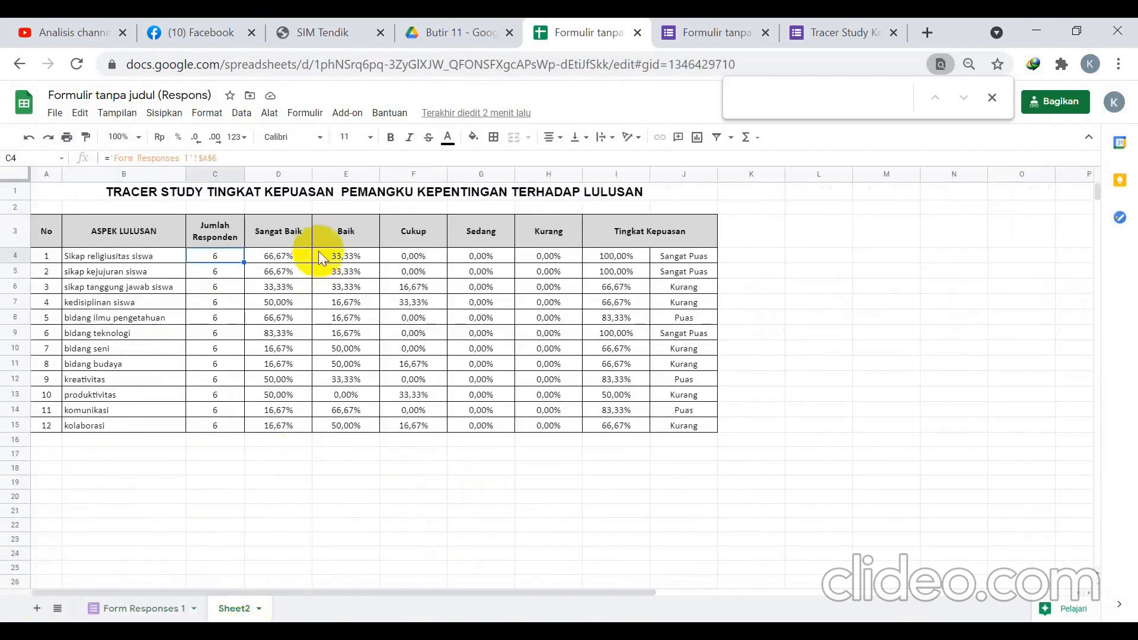
Trace the Sangat Baik percentage in D4 back to the count formula in C2.
{"action": "left_click", "coordinate": [278, 258]}
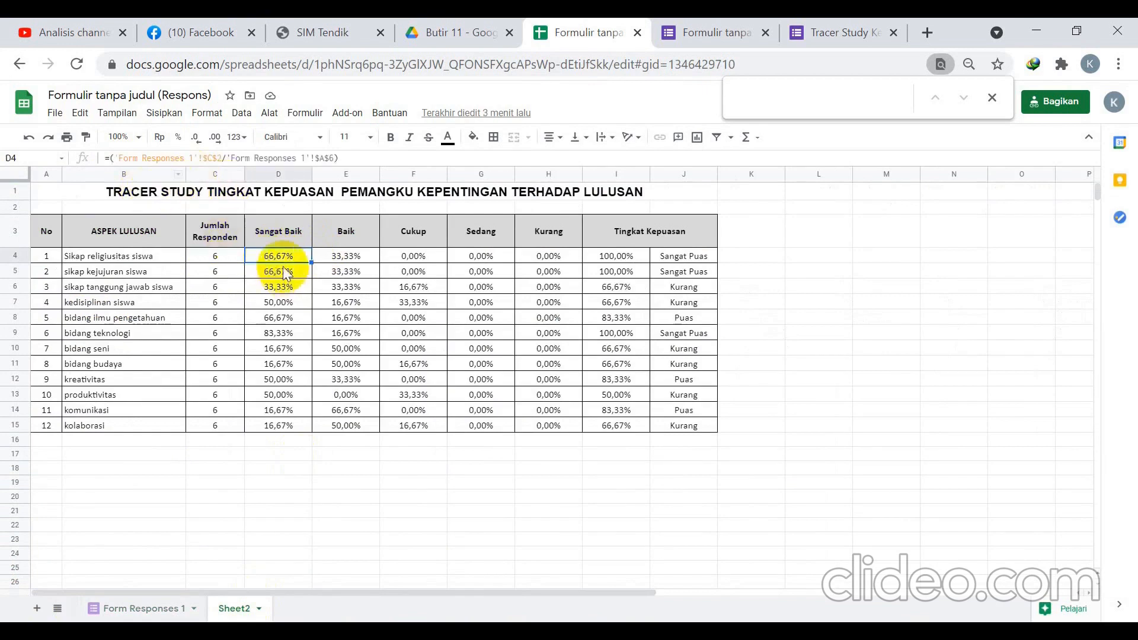
{"action": "left_click", "coordinate": [178, 604]}
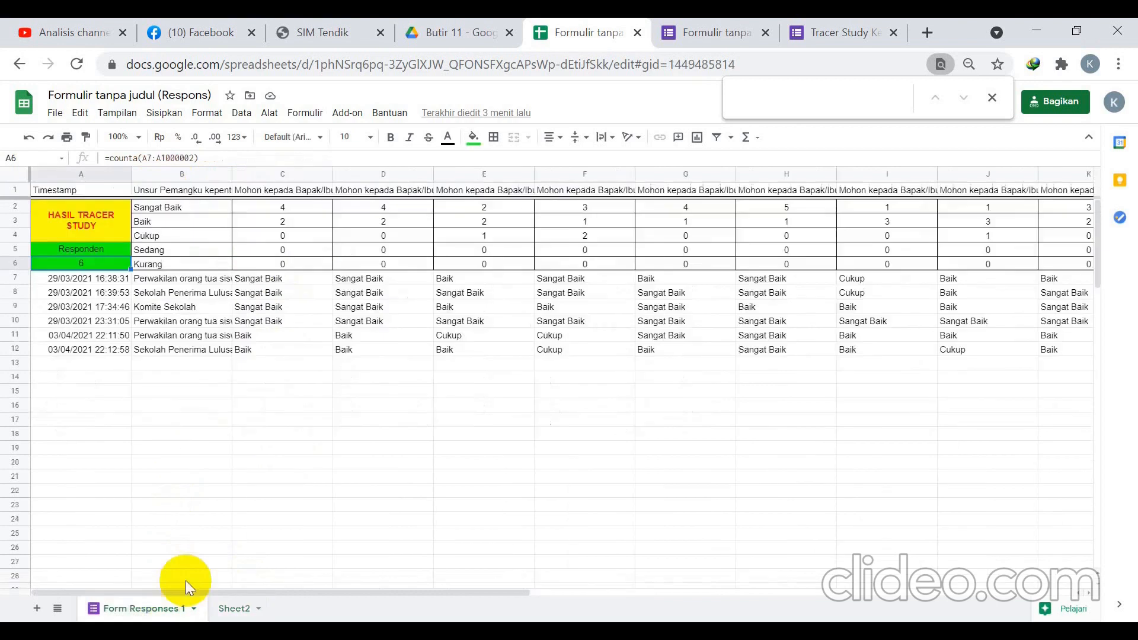
{"action": "left_click", "coordinate": [279, 208]}
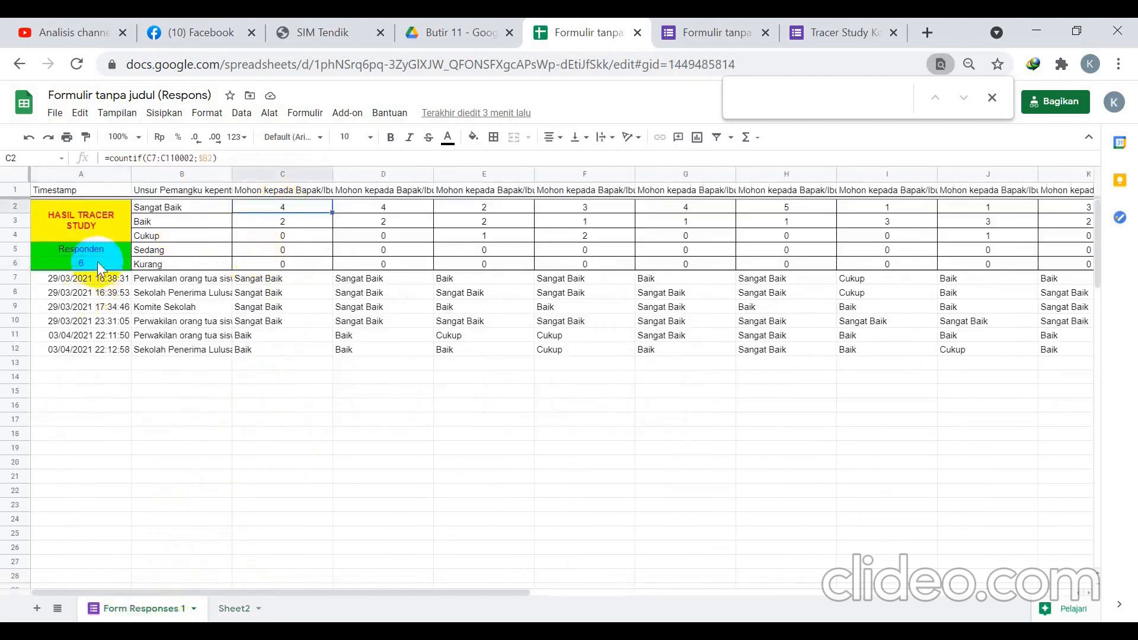
{"action": "left_click", "coordinate": [232, 608]}
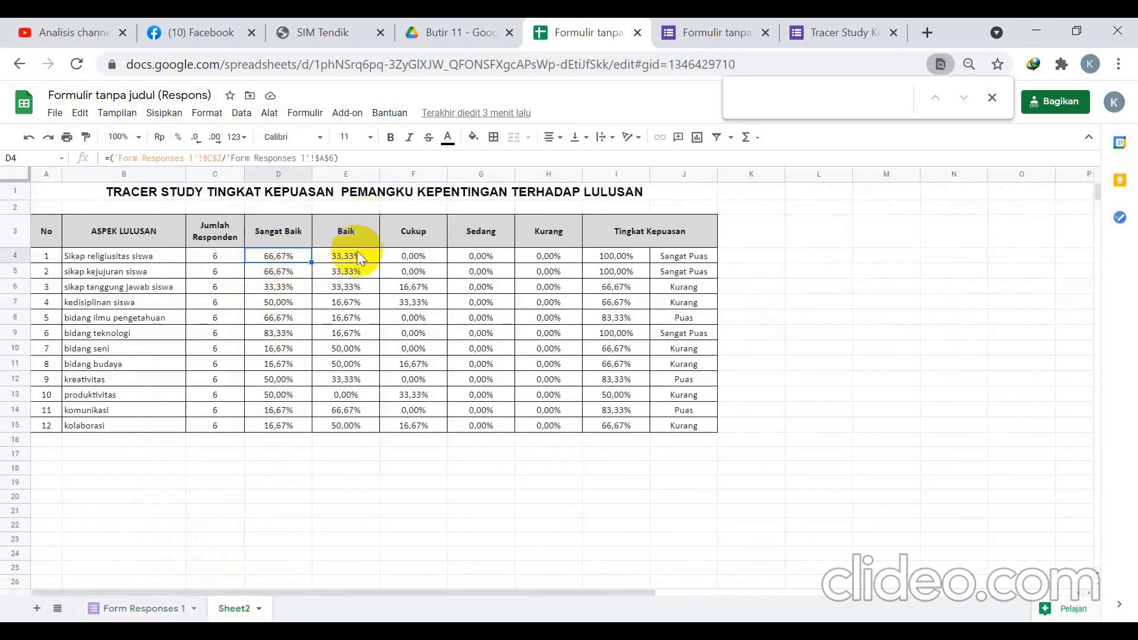
{"action": "left_click", "coordinate": [121, 610]}
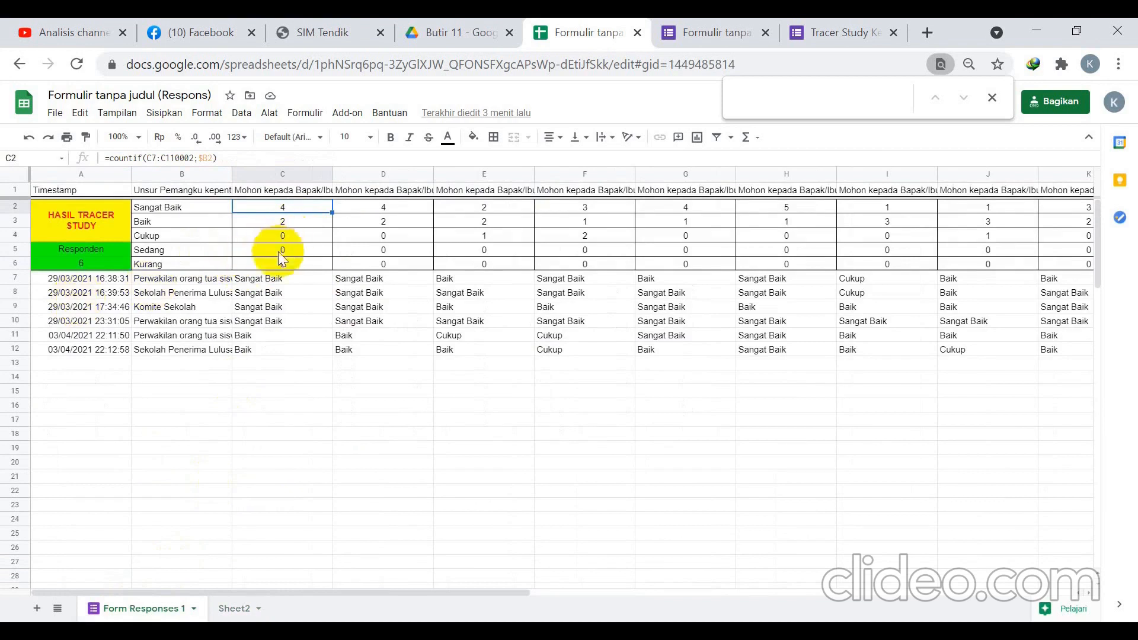
{"action": "left_click", "coordinate": [232, 608]}
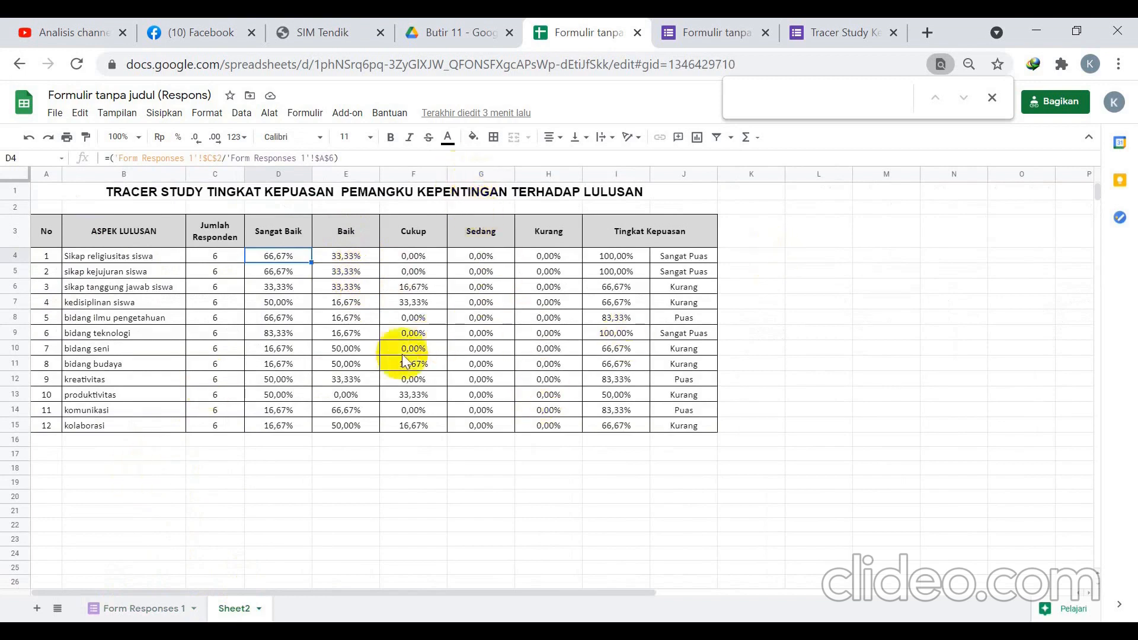
{"action": "left_click", "coordinate": [845, 337]}
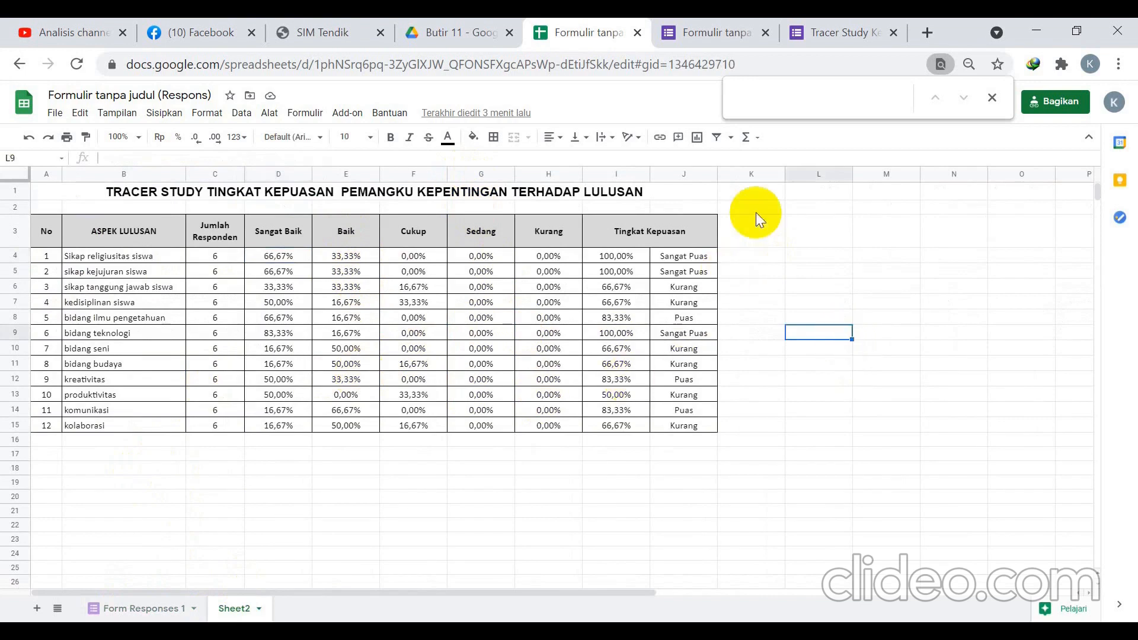
Step through the Sangat Baik, Baik and Cukup percentage formulas in D4:F6.
{"action": "left_click", "coordinate": [220, 259]}
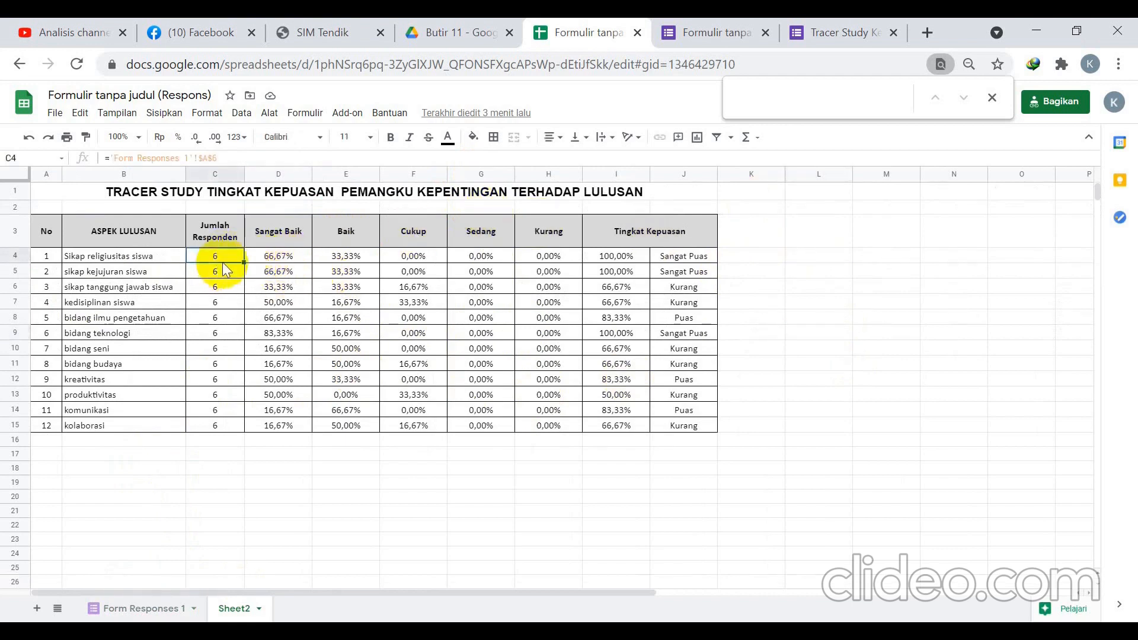
{"action": "left_click", "coordinate": [279, 256]}
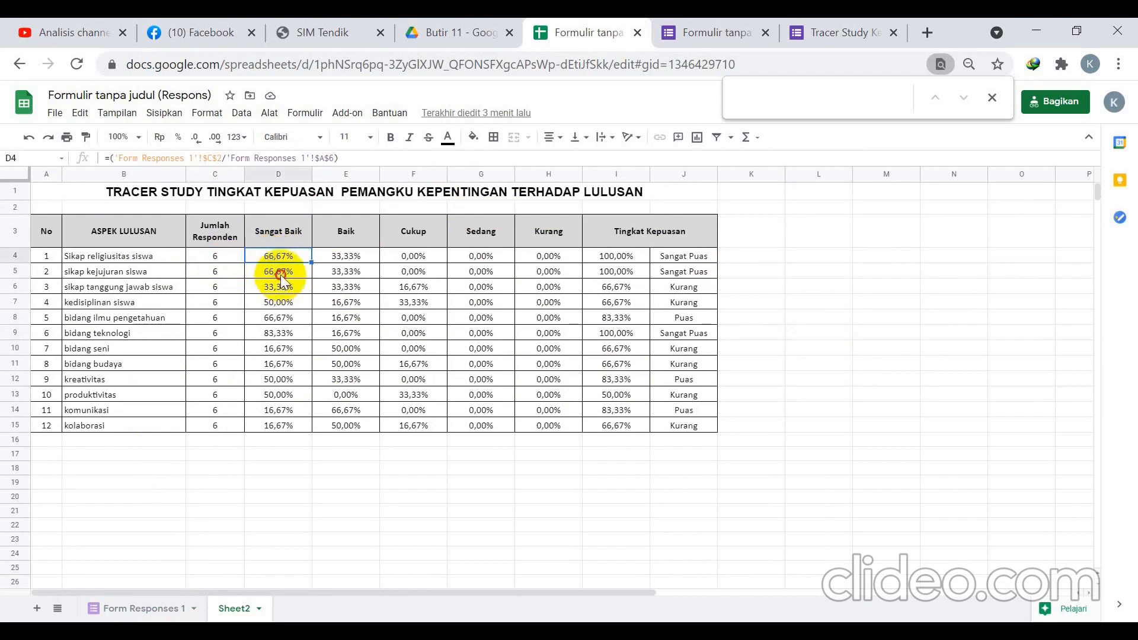
{"action": "left_click", "coordinate": [278, 273]}
{"action": "left_click", "coordinate": [351, 271]}
{"action": "left_click", "coordinate": [353, 258]}
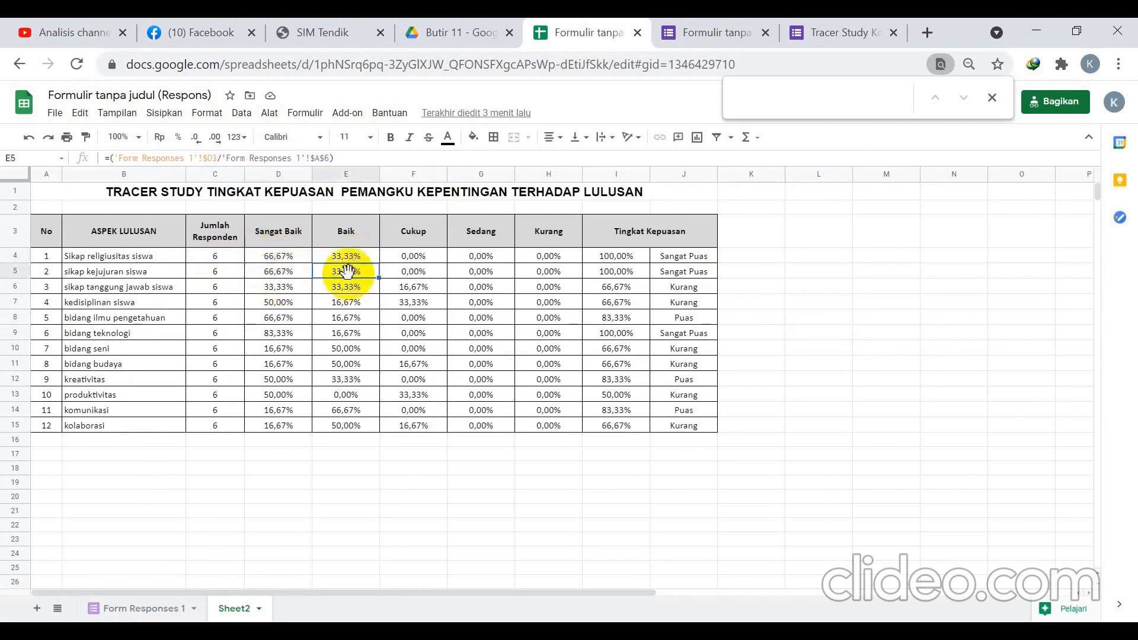
{"action": "left_click", "coordinate": [437, 256]}
{"action": "left_click", "coordinate": [440, 287]}
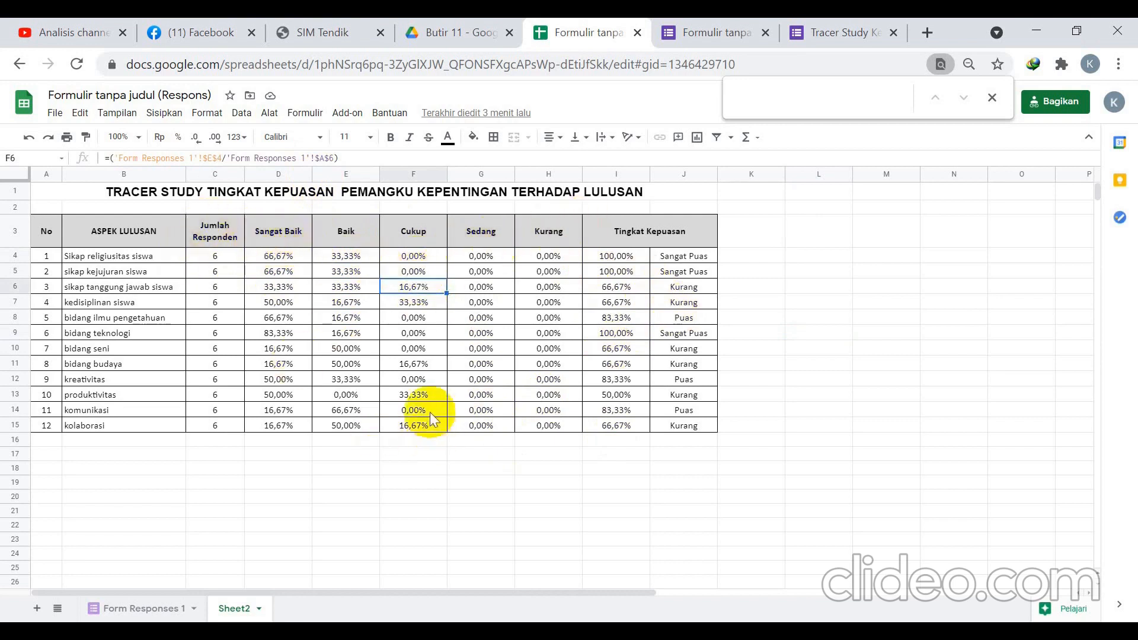
{"action": "left_click", "coordinate": [142, 608]}
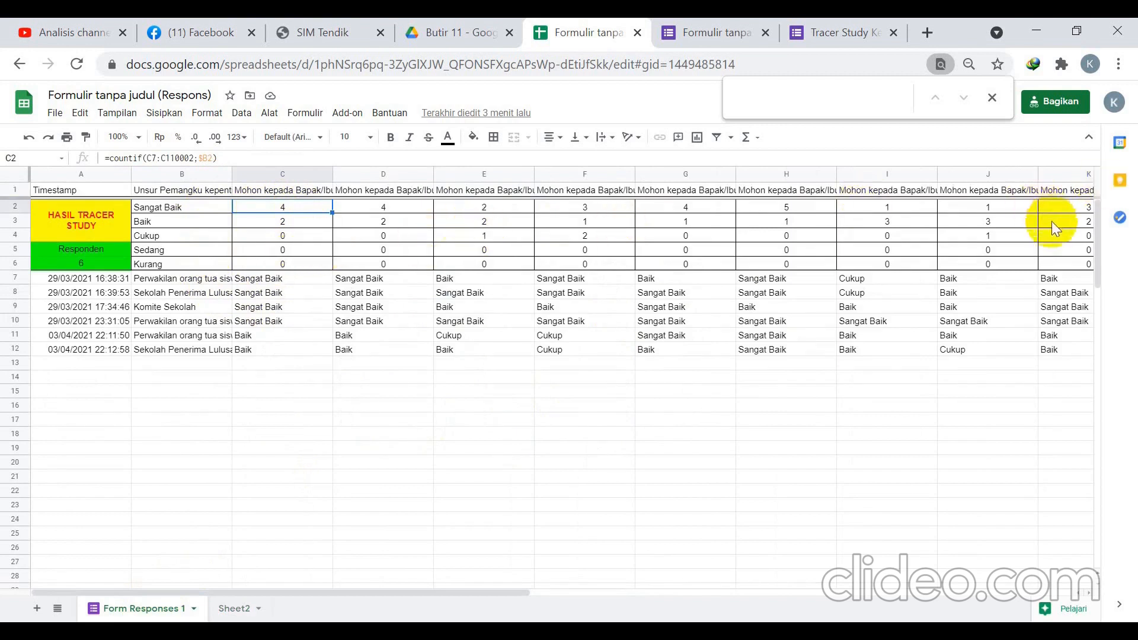
Apply All borders (Semua garis batas) to O2:P6 under the Nama and Nomor HP columns.
{"action": "left_click_drag", "start_coordinate": [468, 593], "coordinate": [816, 588]}
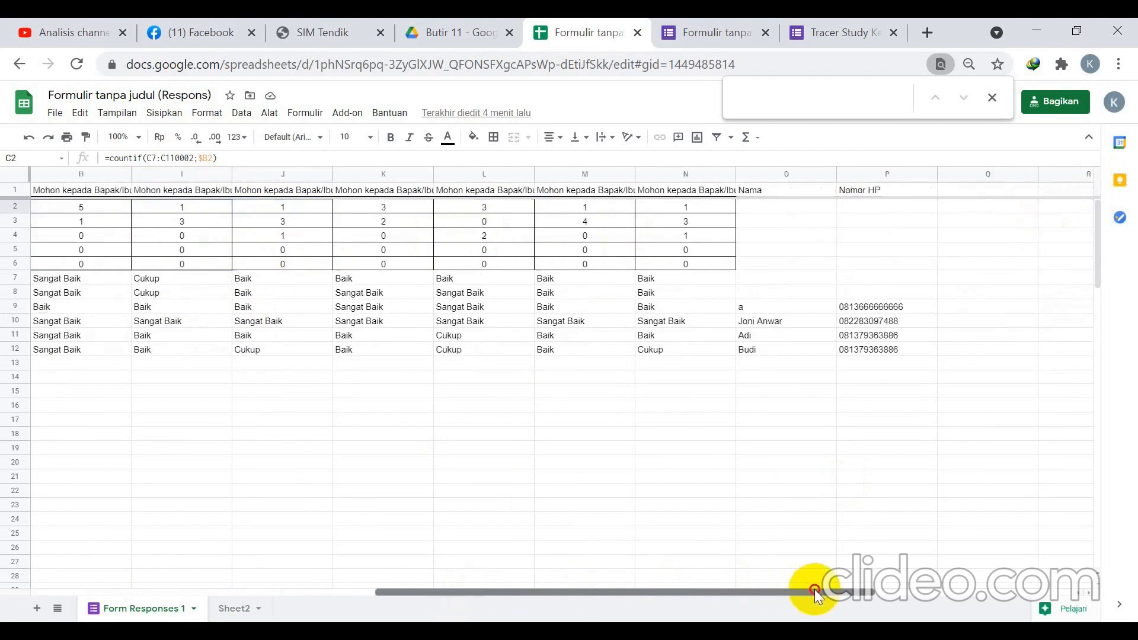
{"action": "left_click_drag", "start_coordinate": [783, 204], "coordinate": [883, 261]}
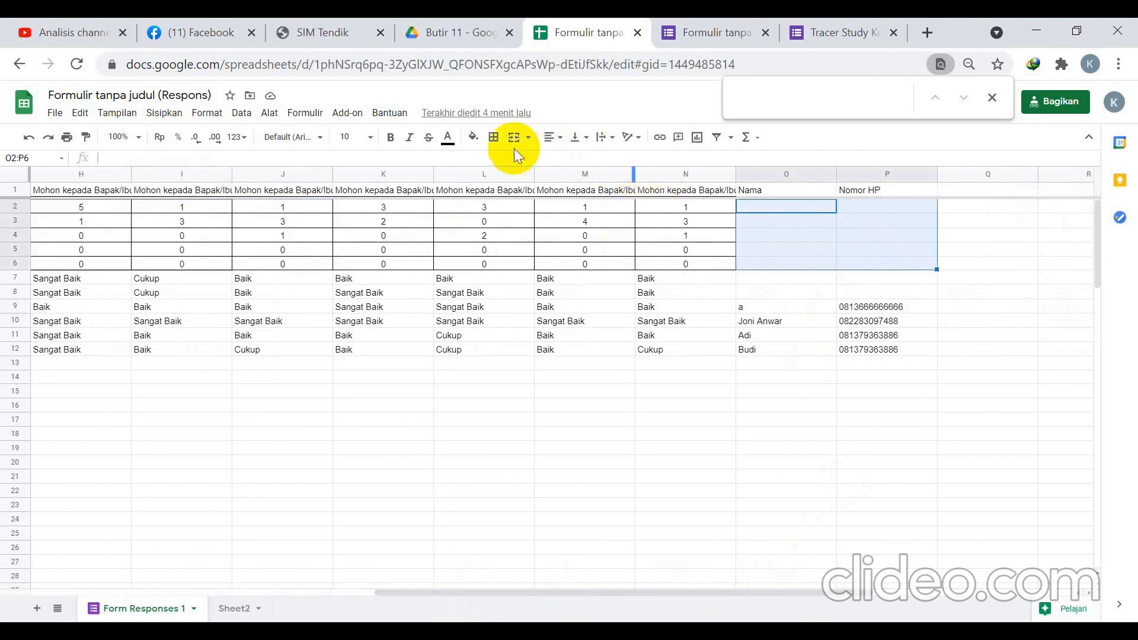
{"action": "left_click", "coordinate": [493, 137]}
{"action": "left_click", "coordinate": [500, 163]}
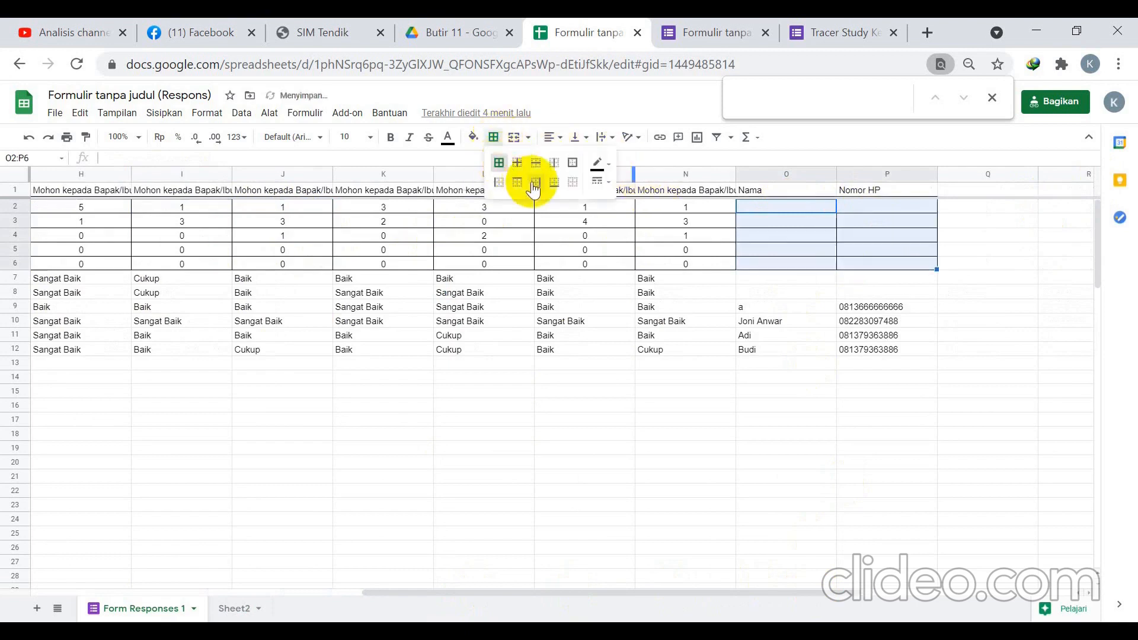
{"action": "left_click", "coordinate": [879, 363]}
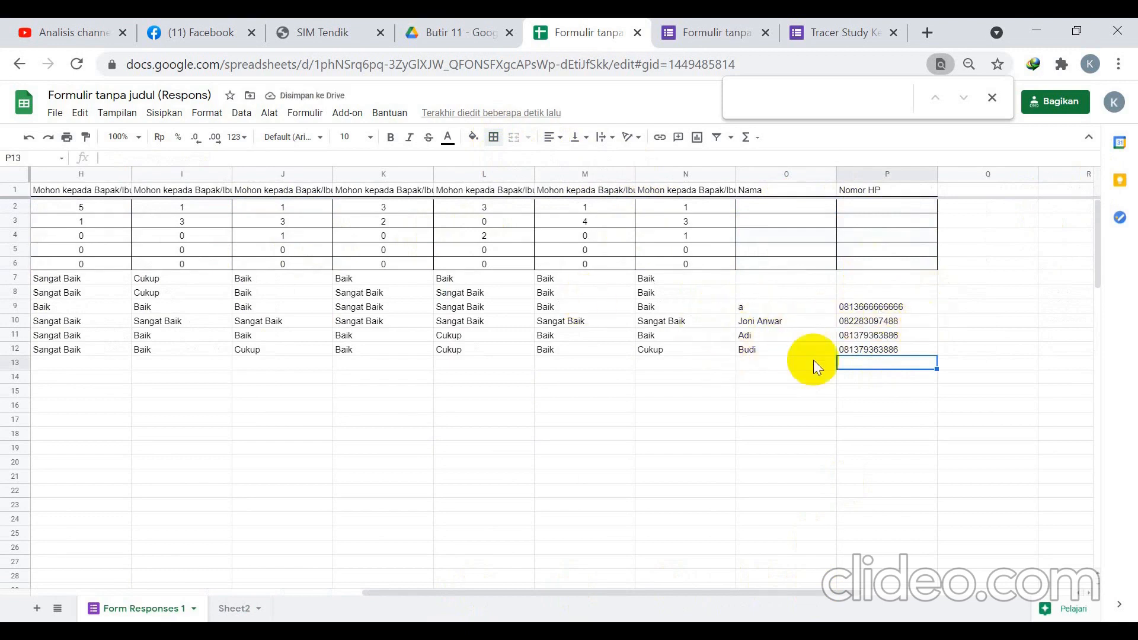
{"action": "left_click_drag", "start_coordinate": [818, 592], "coordinate": [329, 453]}
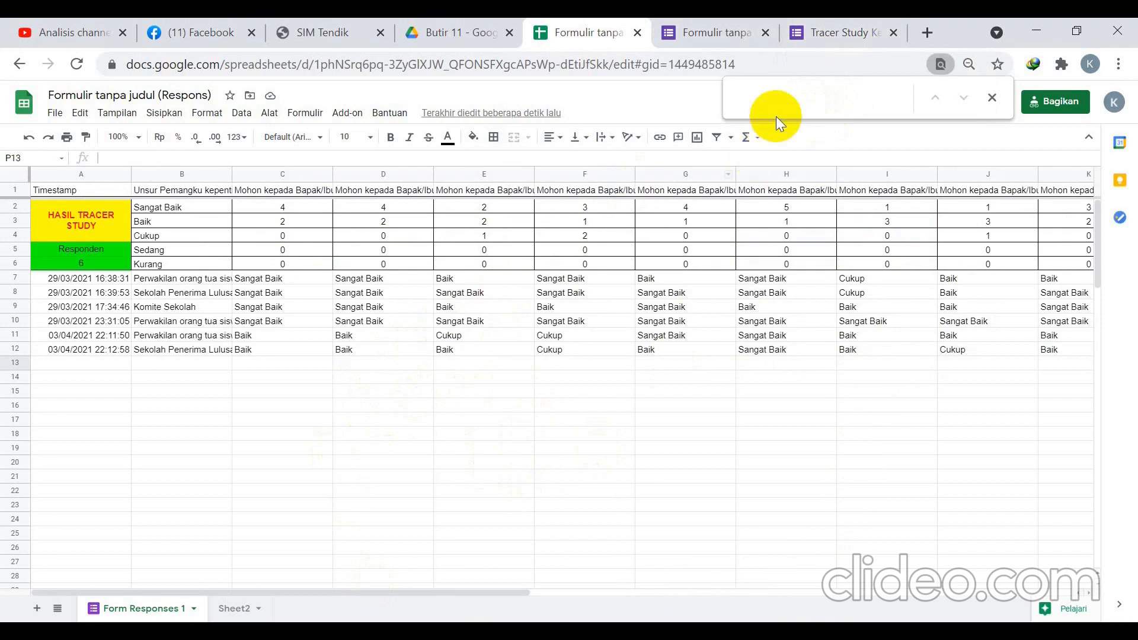
{"action": "left_click", "coordinate": [232, 609]}
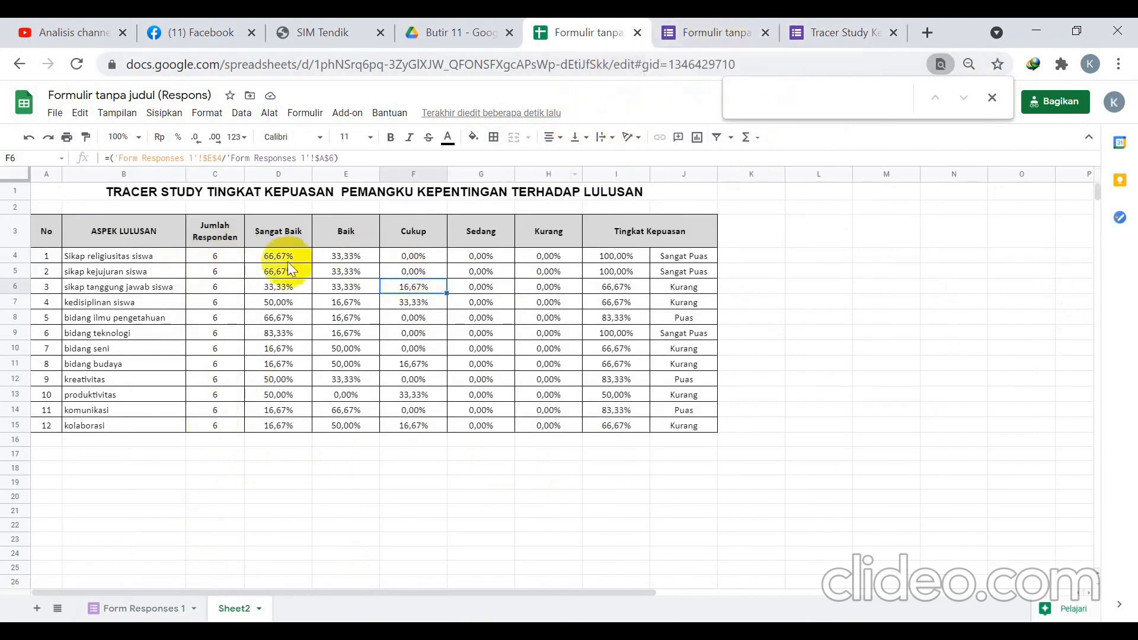
{"action": "left_click", "coordinate": [218, 256]}
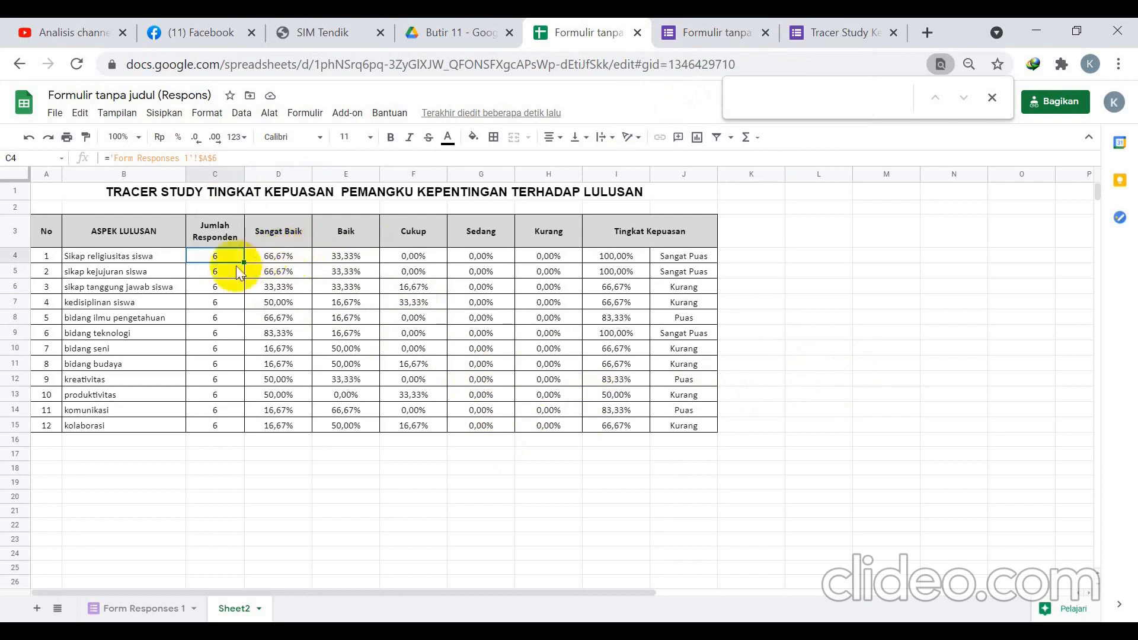
{"action": "left_click", "coordinate": [278, 257]}
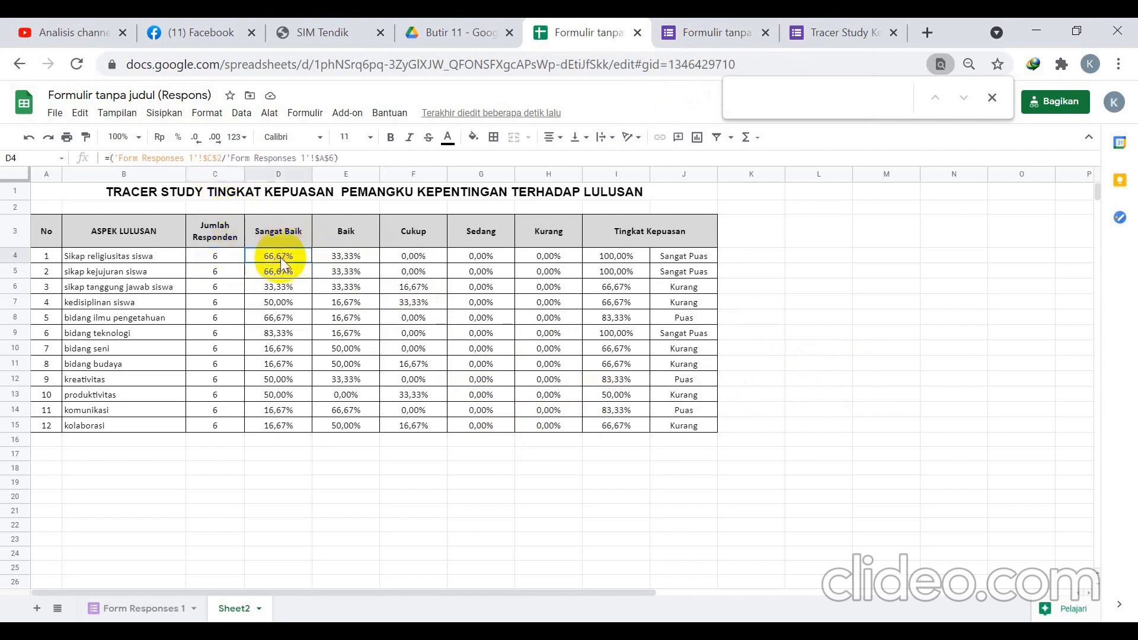
{"action": "left_click", "coordinate": [341, 258]}
{"action": "left_click", "coordinate": [396, 256]}
{"action": "left_click", "coordinate": [476, 256]}
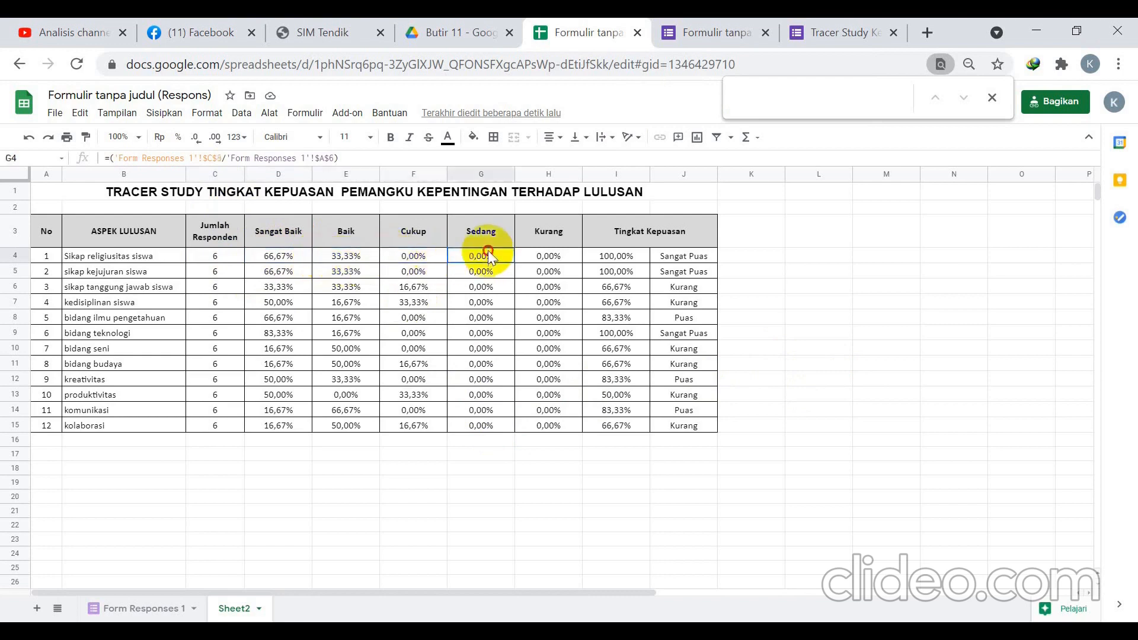
{"action": "left_click", "coordinate": [548, 256]}
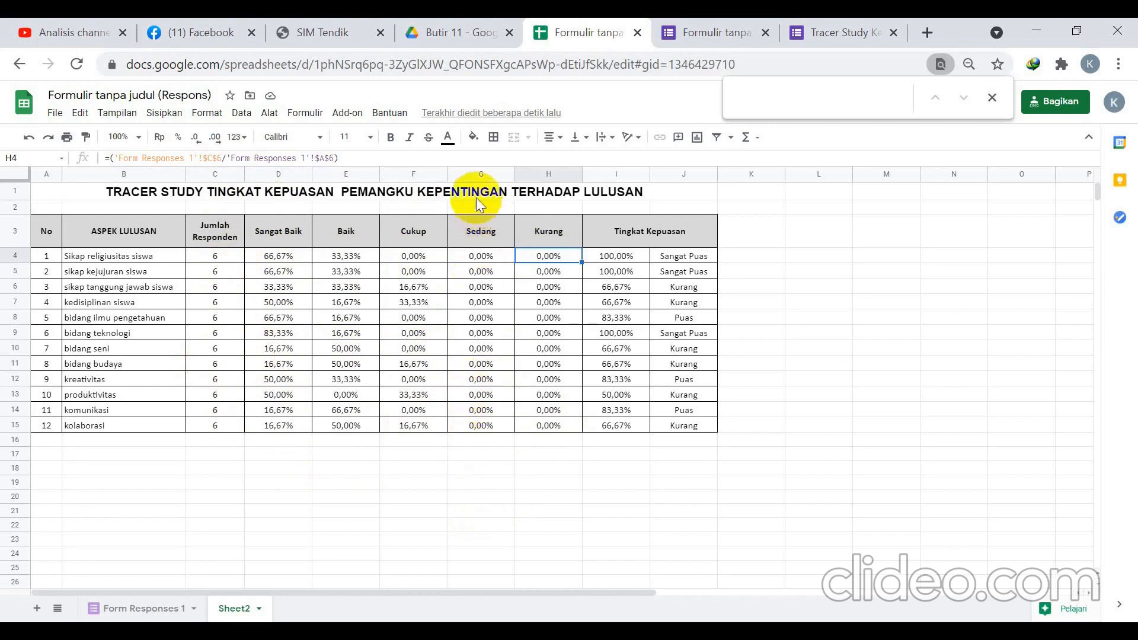
{"action": "left_click_drag", "start_coordinate": [476, 193], "coordinate": [491, 349]}
{"action": "left_click", "coordinate": [794, 333]}
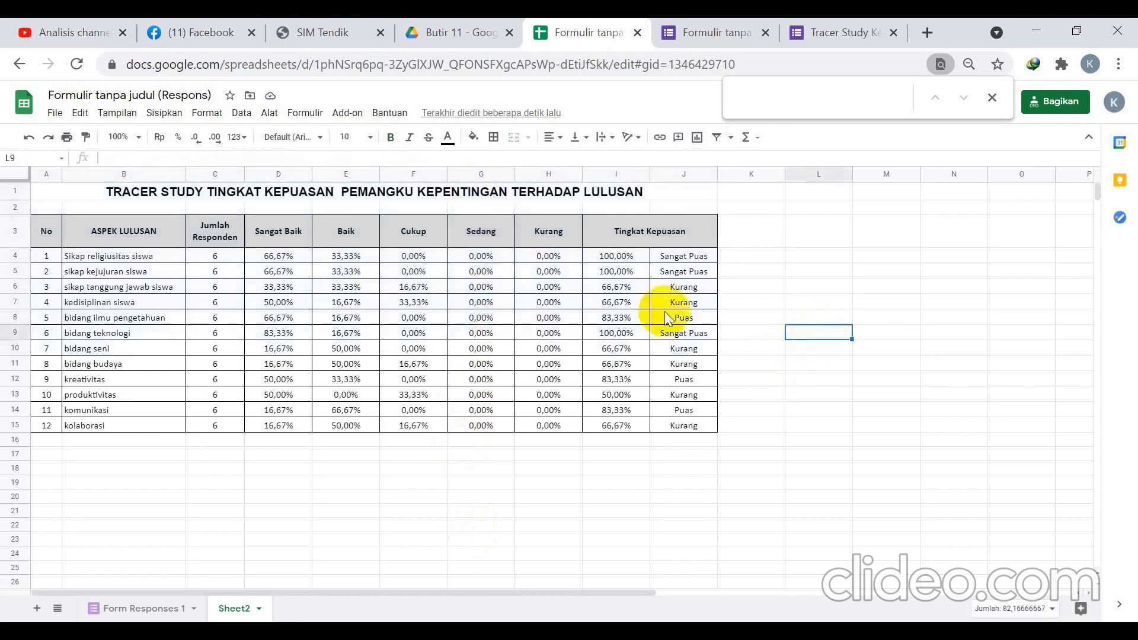
Download the response spreadsheet as a Microsoft Excel (.xlsx) file.
{"action": "left_click", "coordinate": [56, 113]}
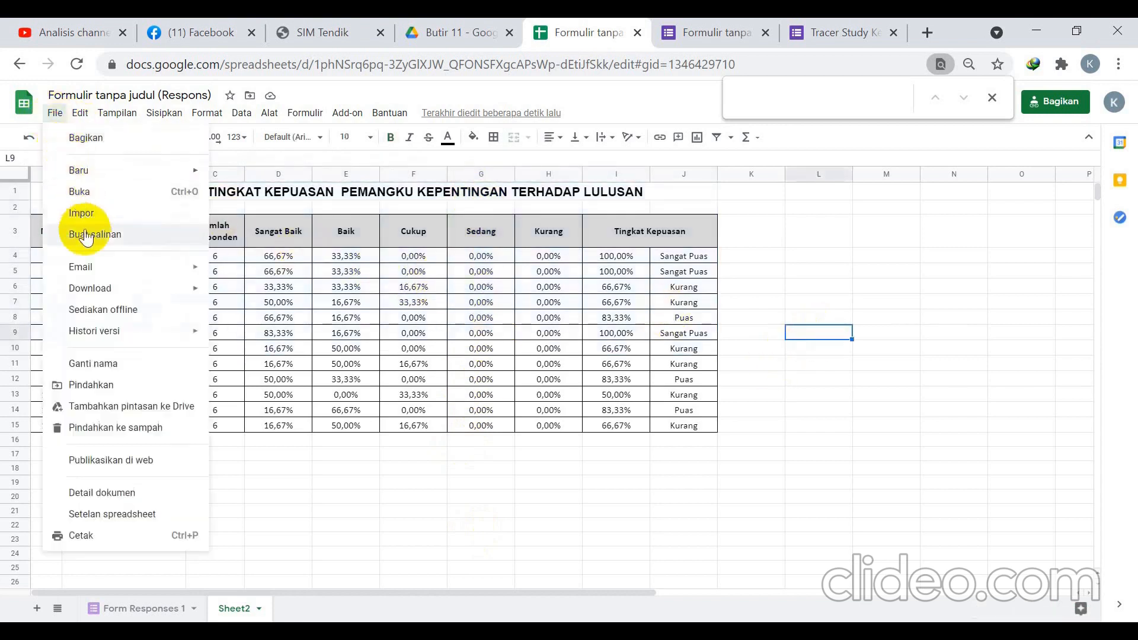
{"action": "mouse_move", "coordinate": [104, 295]}
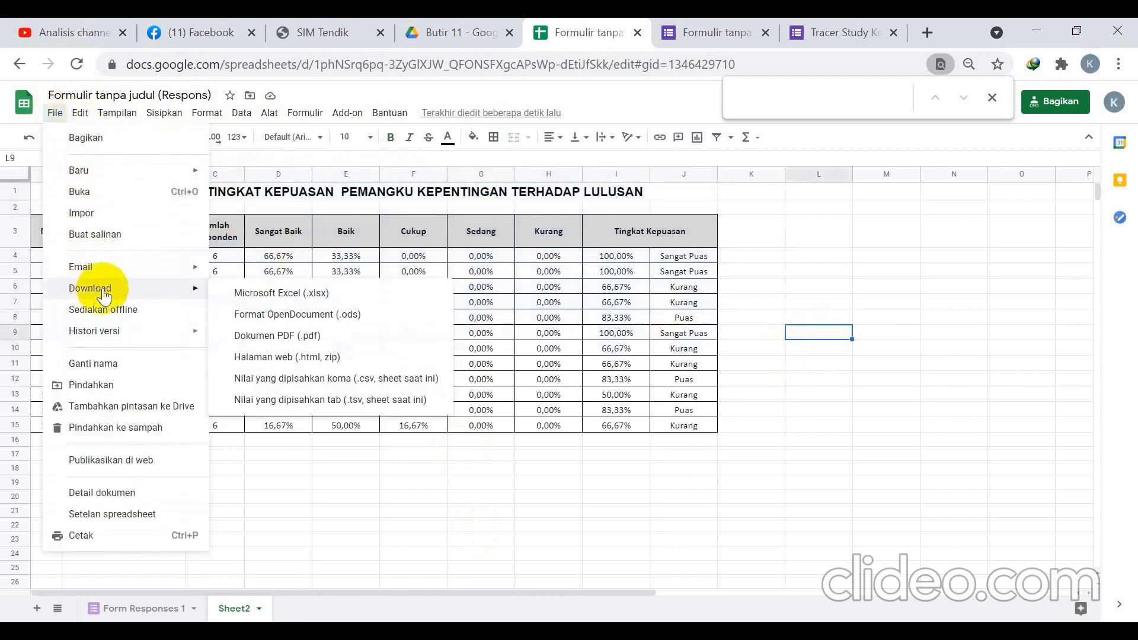
{"action": "left_click", "coordinate": [236, 290]}
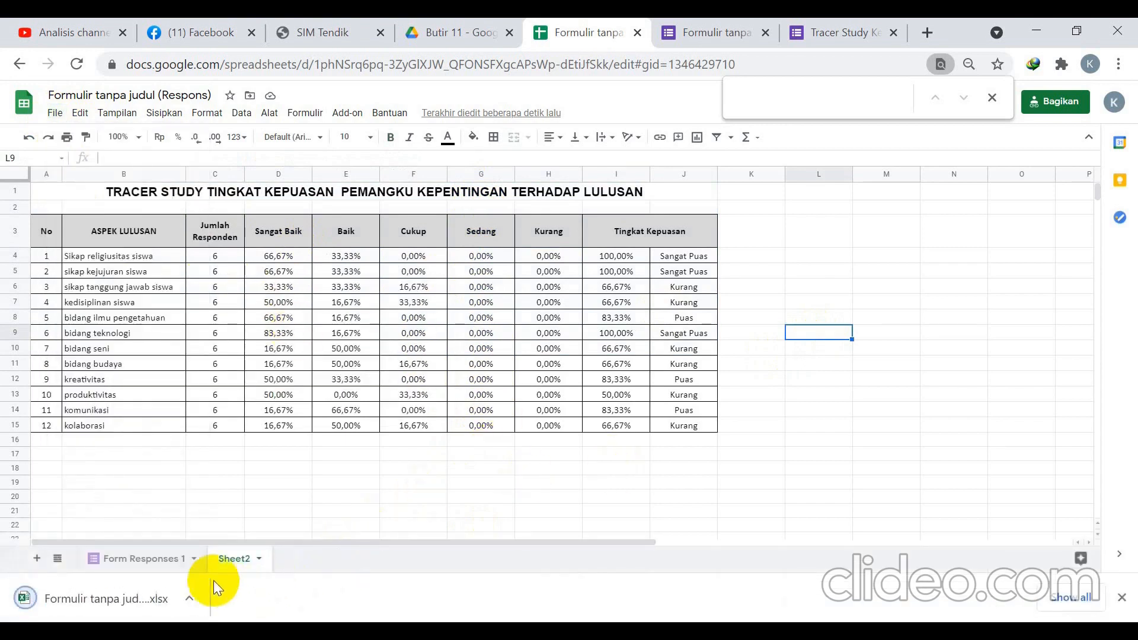
Open the downloaded Formulir tanpa judul (Respons) workbook from the Downloads folder.
{"action": "left_click", "coordinate": [143, 600]}
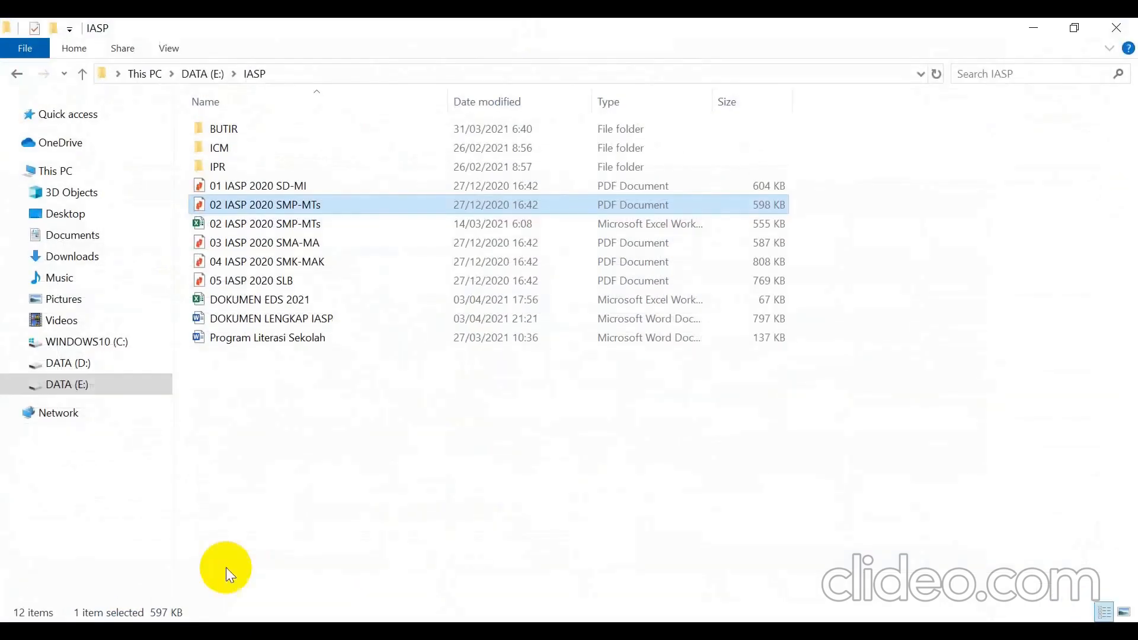
{"action": "left_click", "coordinate": [89, 256]}
{"action": "left_click", "coordinate": [243, 153]}
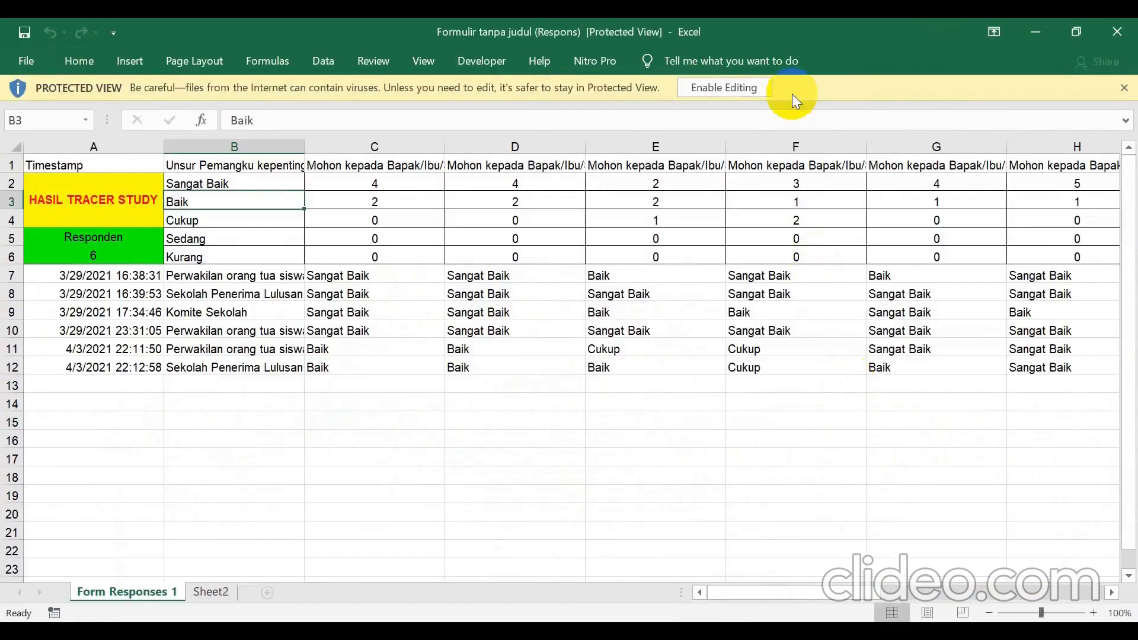
Enable editing on the downloaded workbook and select Sheet2's merged title cell A1.
{"action": "left_click", "coordinate": [724, 87]}
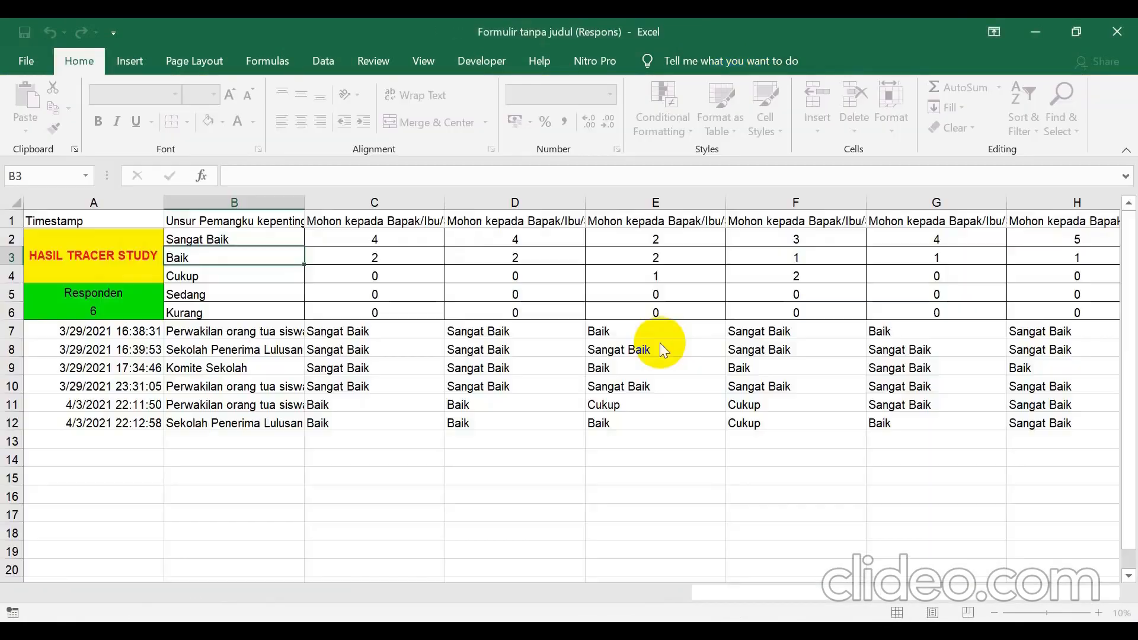
{"action": "left_click", "coordinate": [659, 347]}
{"action": "left_click", "coordinate": [222, 591]}
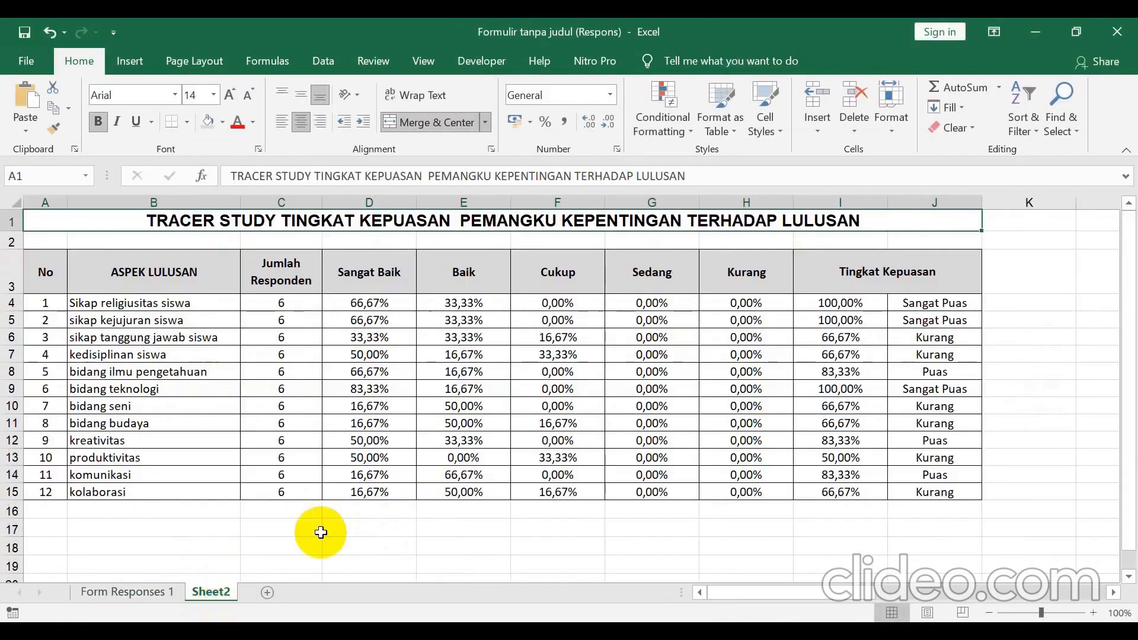
{"action": "left_click", "coordinate": [1042, 337]}
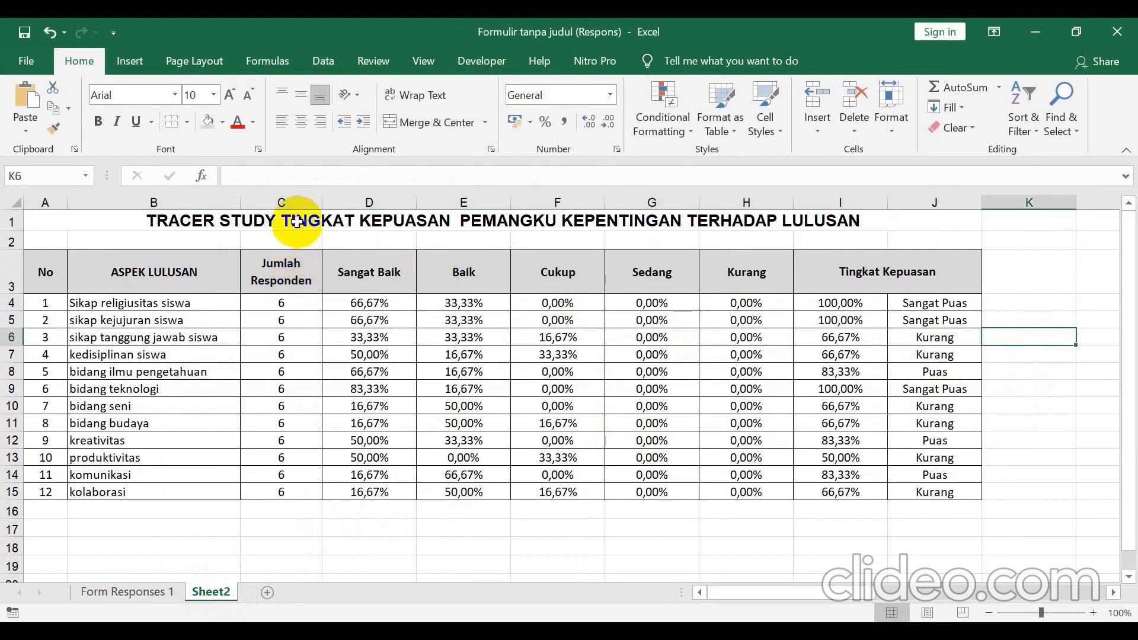
{"action": "left_click", "coordinate": [101, 219]}
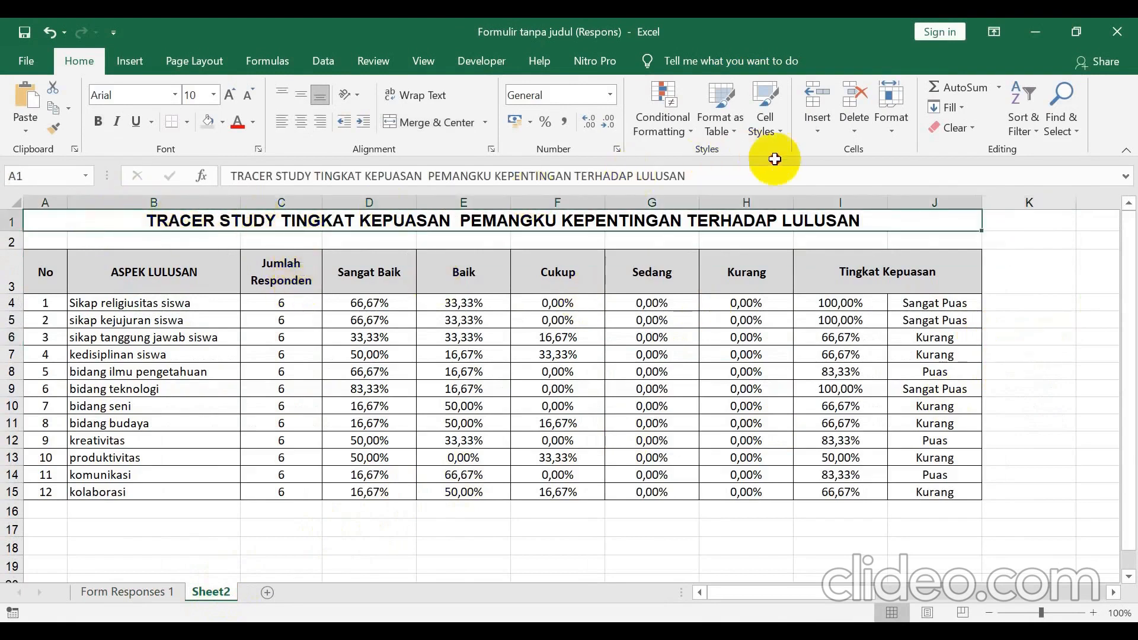
Check the fill colours for the title rows, then narrow column K beside the table to a thin strip.
{"action": "left_click_drag", "start_coordinate": [909, 229], "coordinate": [911, 241]}
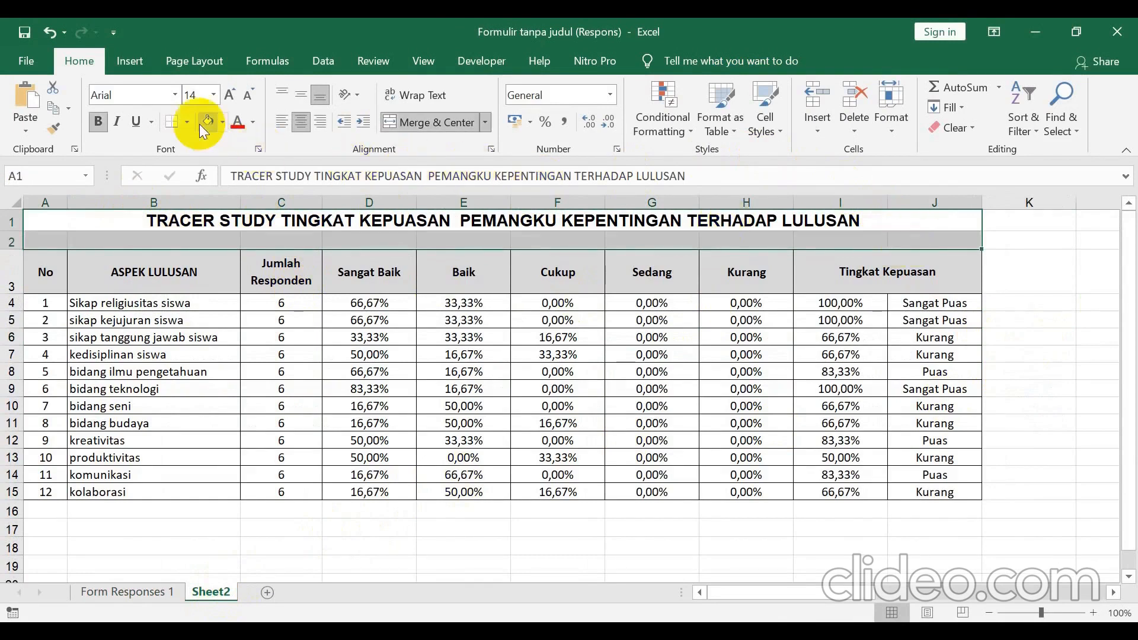
{"action": "left_click", "coordinate": [224, 122]}
{"action": "left_click", "coordinate": [223, 122]}
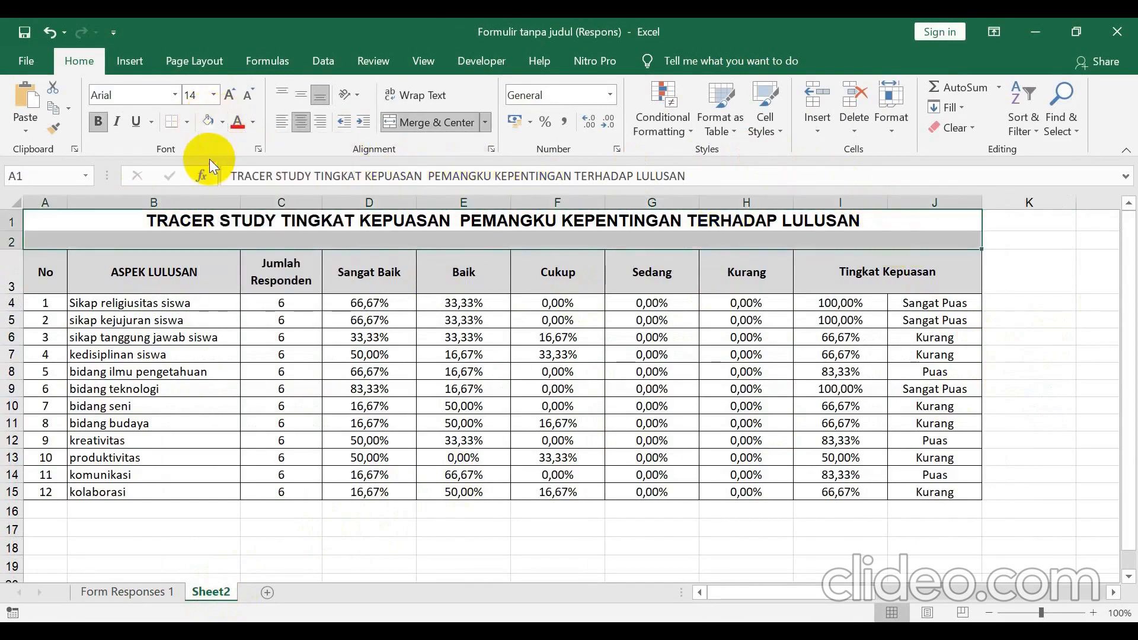
{"action": "left_click", "coordinate": [1009, 239]}
{"action": "left_click_drag", "start_coordinate": [1018, 219], "coordinate": [1044, 535]}
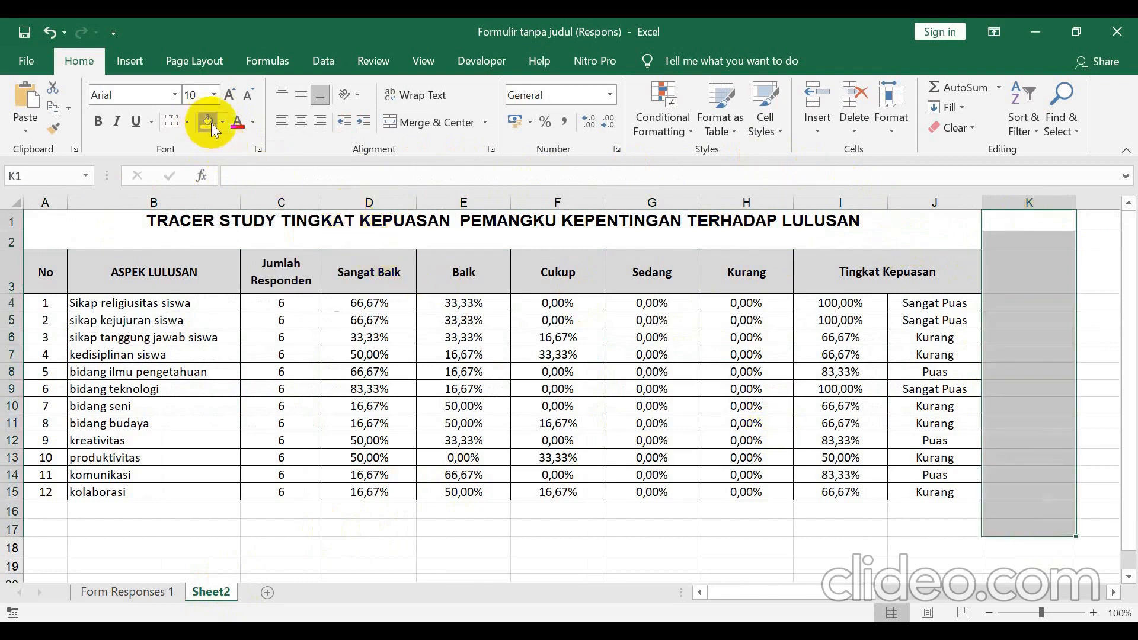
{"action": "left_click_drag", "start_coordinate": [1076, 202], "coordinate": [988, 230]}
{"action": "left_click", "coordinate": [1035, 270]}
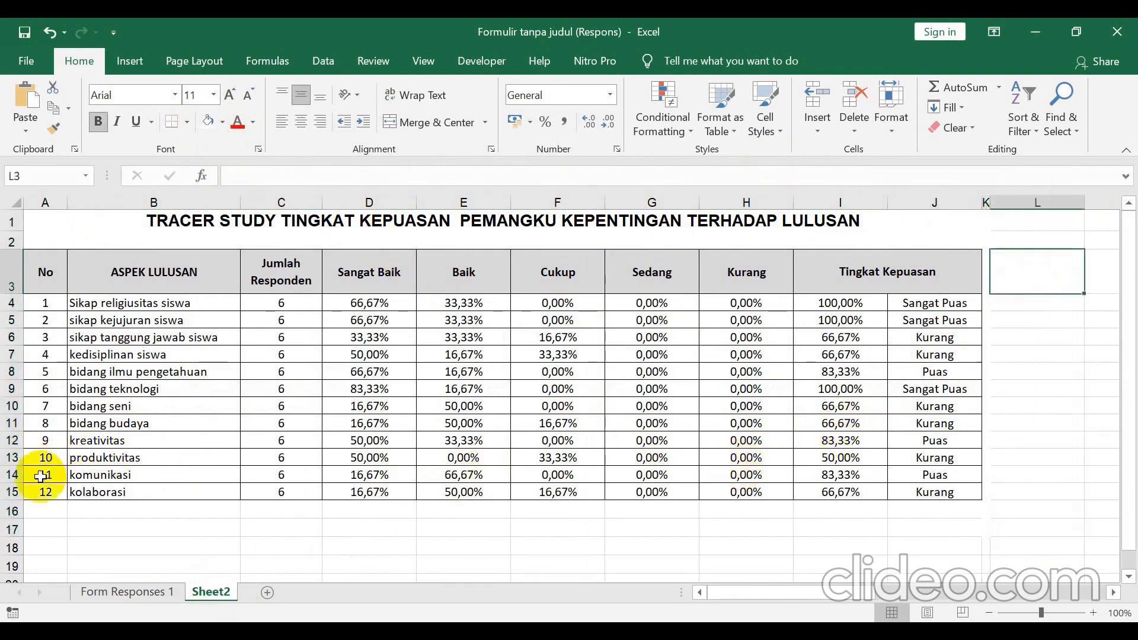
Select the blank rows and cells below the table, then the whole table A1:K22 with its title.
{"action": "left_click_drag", "start_coordinate": [41, 506], "coordinate": [993, 525]}
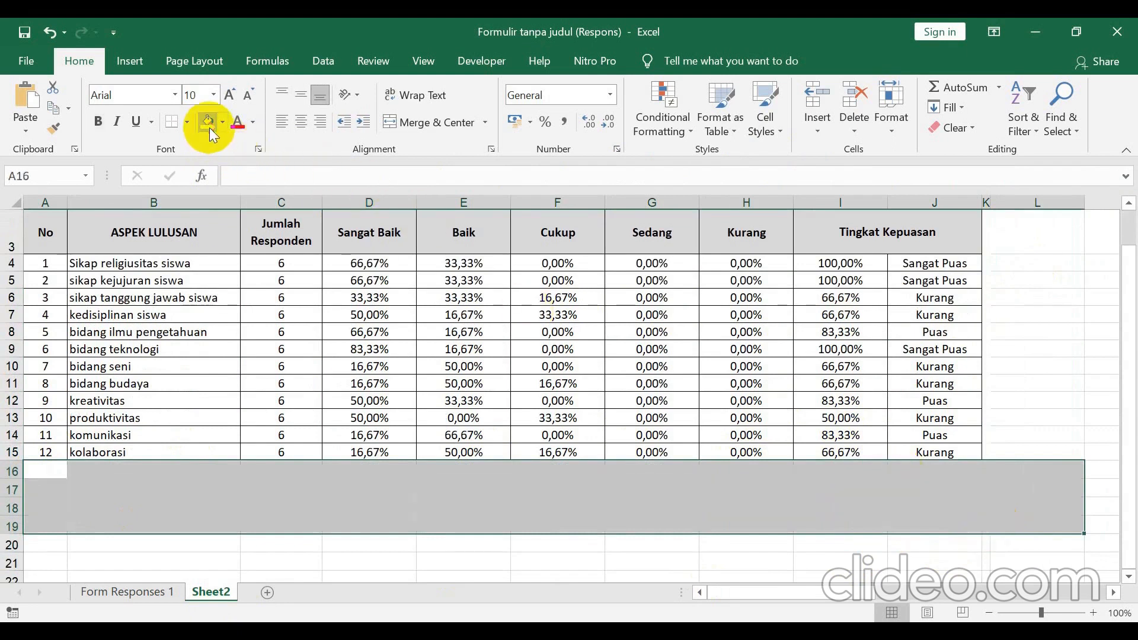
{"action": "left_click", "coordinate": [737, 489]}
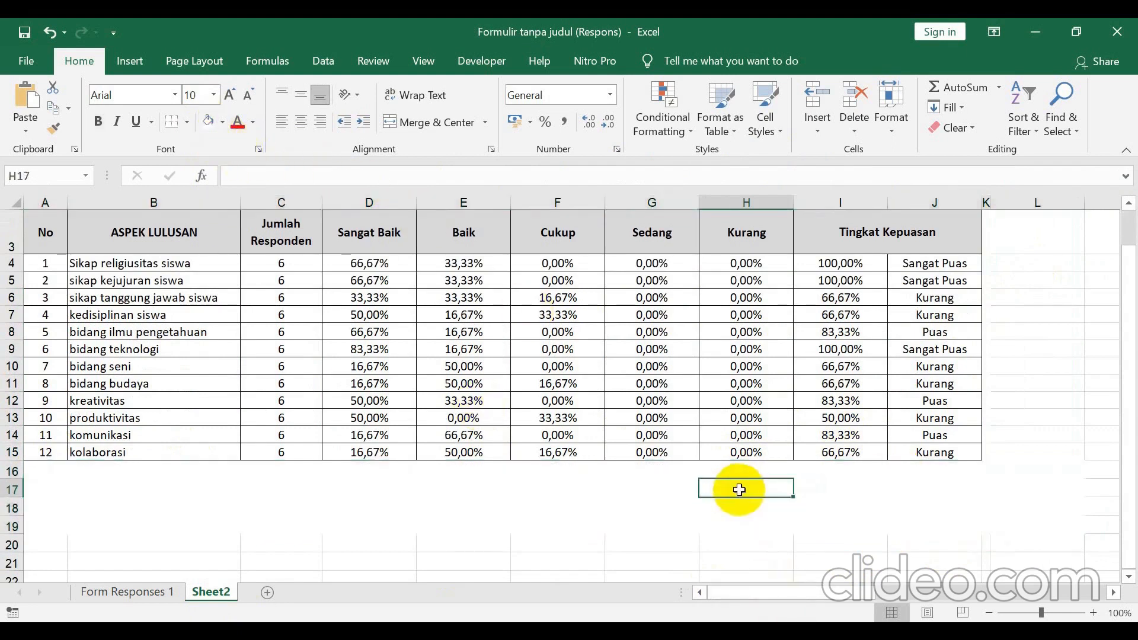
{"action": "left_click_drag", "start_coordinate": [791, 495], "coordinate": [894, 506]}
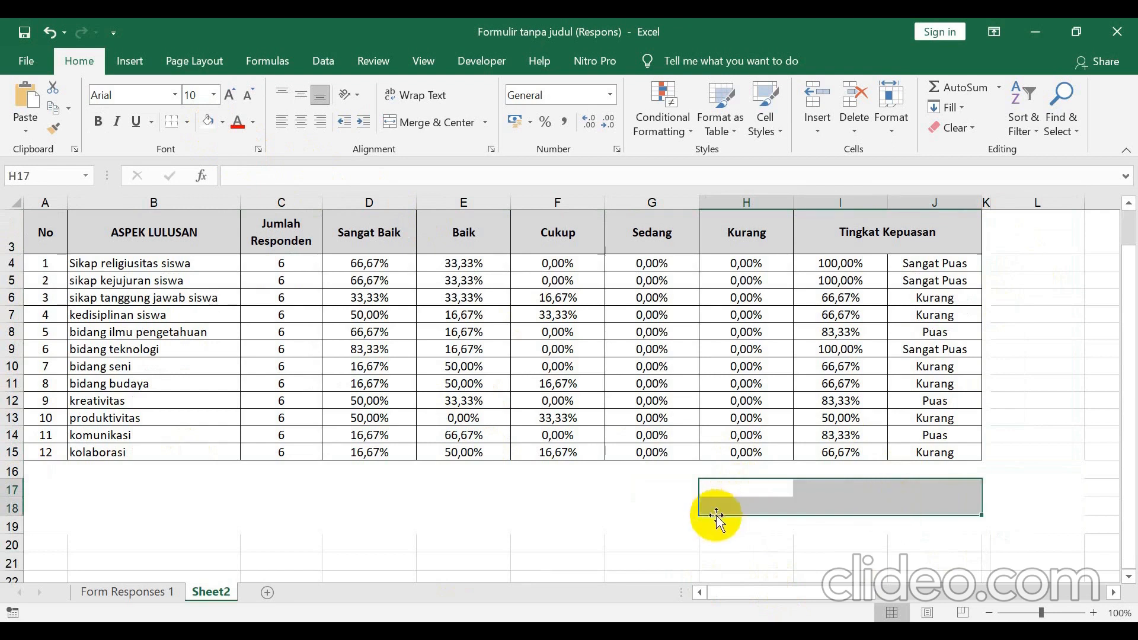
{"action": "left_click", "coordinate": [768, 539]}
{"action": "scroll", "coordinate": [71, 518], "scroll_direction": "down", "scroll_amount": 1}
{"action": "left_click_drag", "start_coordinate": [45, 428], "coordinate": [1006, 562]}
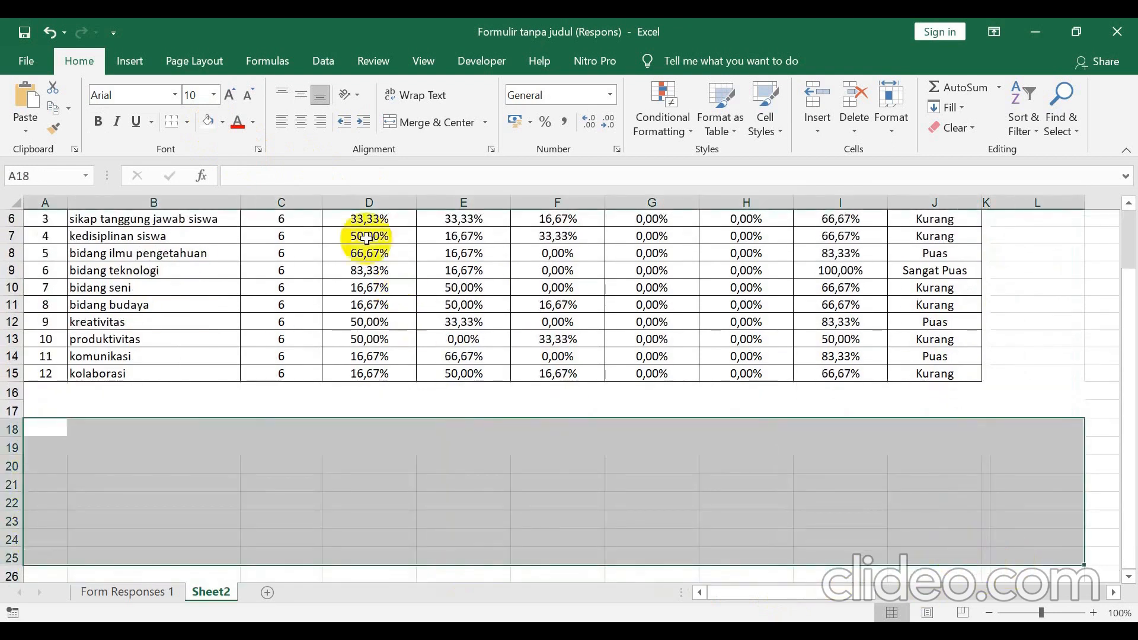
{"action": "left_click", "coordinate": [716, 480]}
{"action": "scroll", "coordinate": [720, 474], "scroll_direction": "up", "scroll_amount": 2}
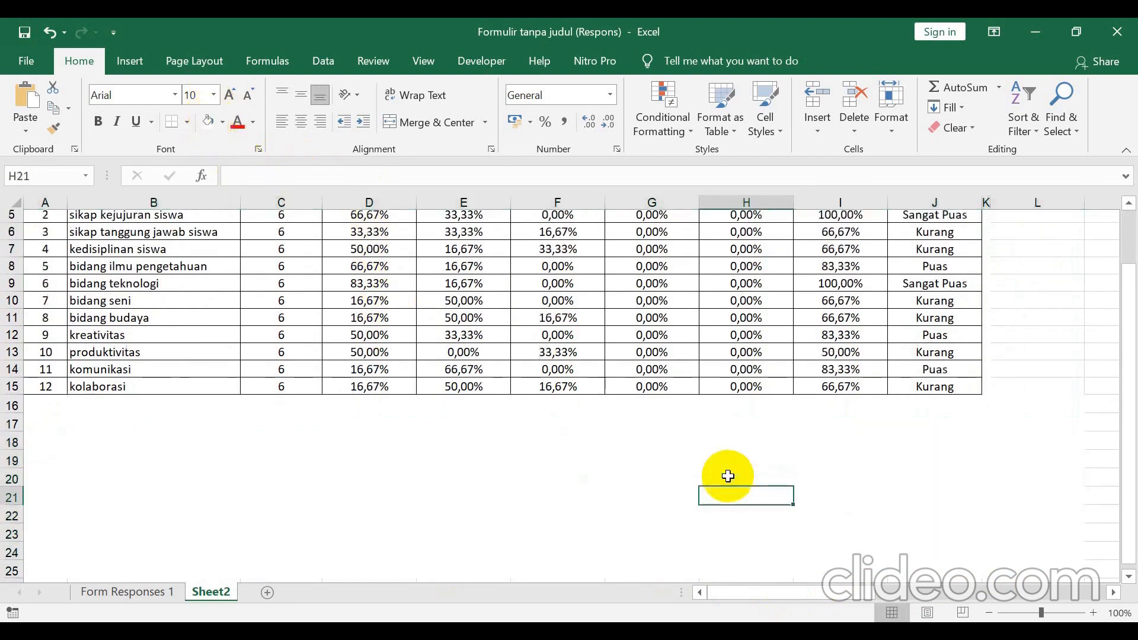
{"action": "left_click_drag", "start_coordinate": [320, 224], "coordinate": [401, 338]}
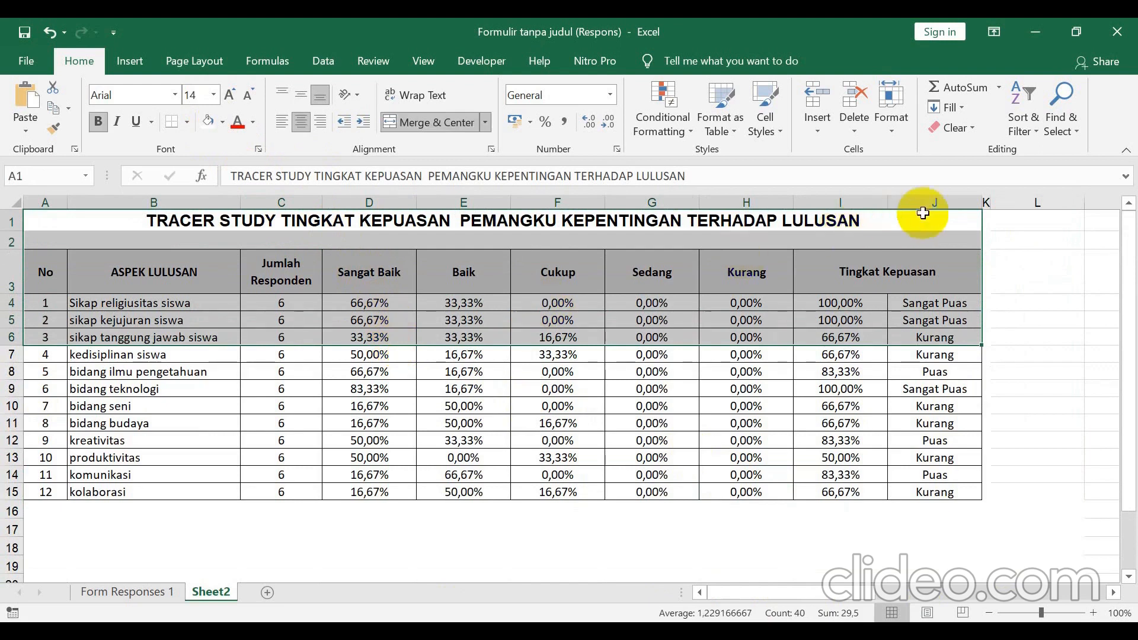
{"action": "left_click_drag", "start_coordinate": [941, 211], "coordinate": [965, 539]}
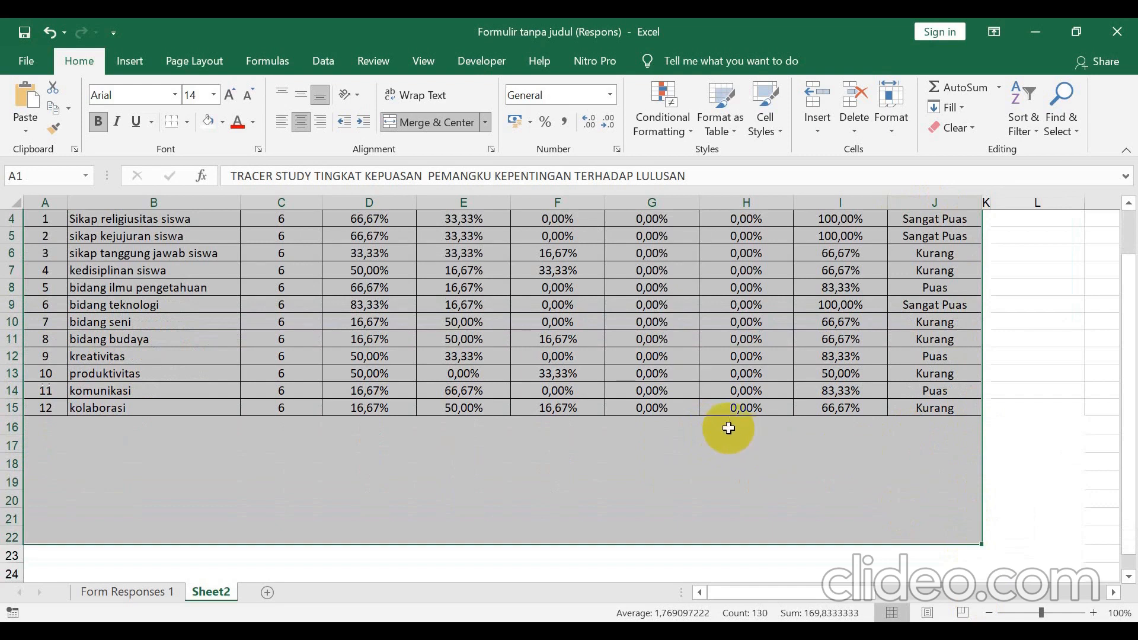
Fill in the signature block in column H: place and date, Kepala Sekolah, headmaster's name, NIP line.
{"action": "left_click", "coordinate": [738, 449]}
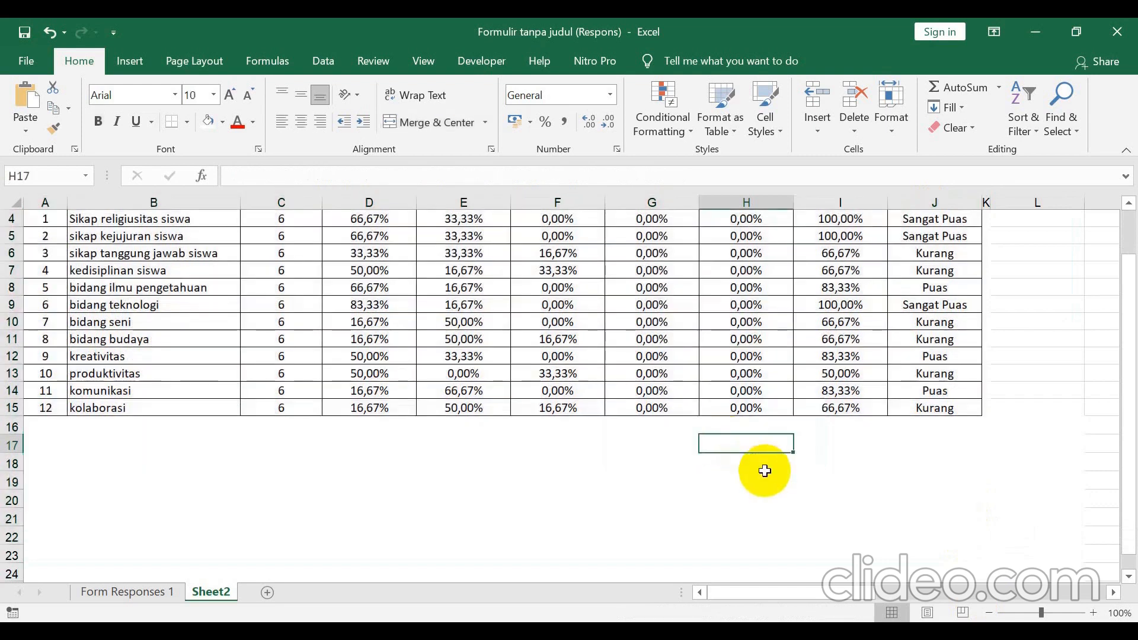
{"action": "type", "text": "Pesawaran, 3 April 2021"}
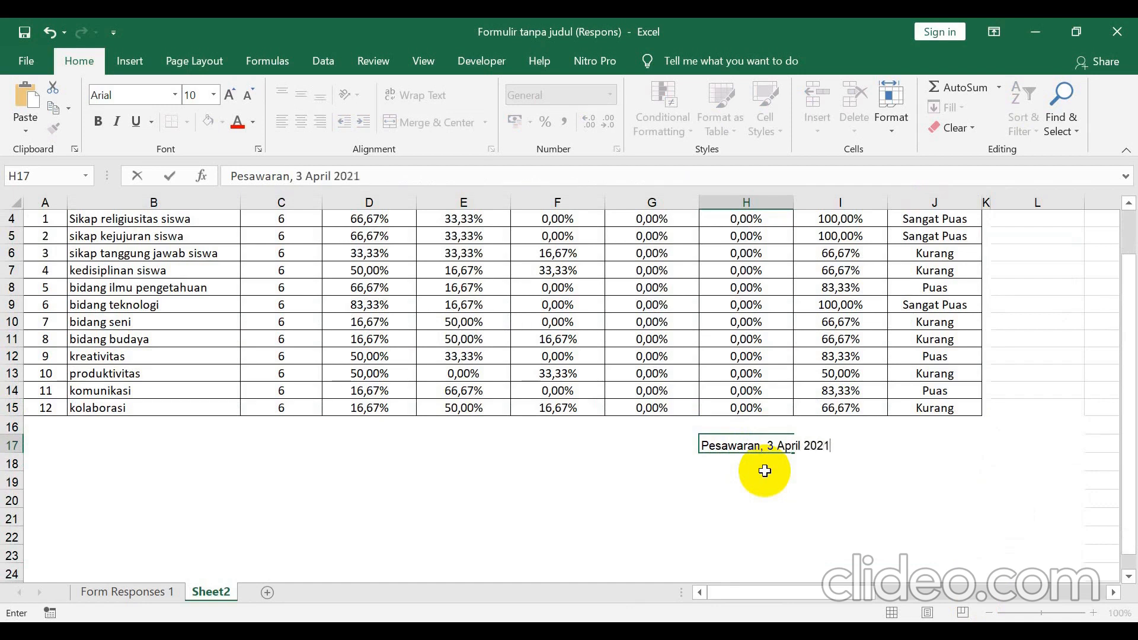
{"action": "key", "text": "Return"}
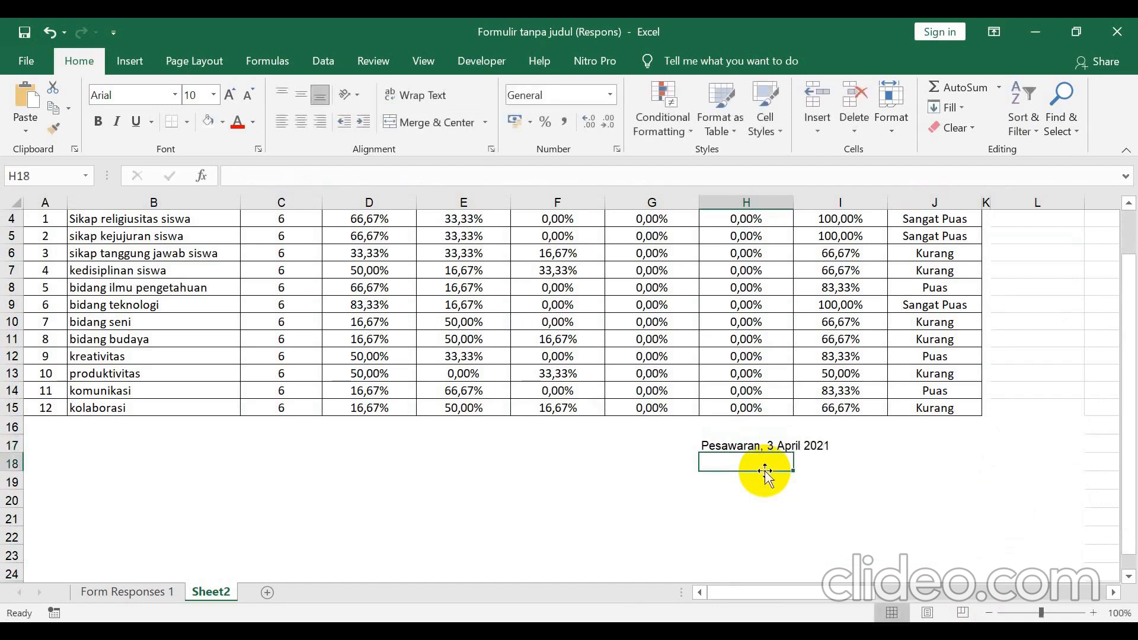
{"action": "type", "text": "Kepala Se"}
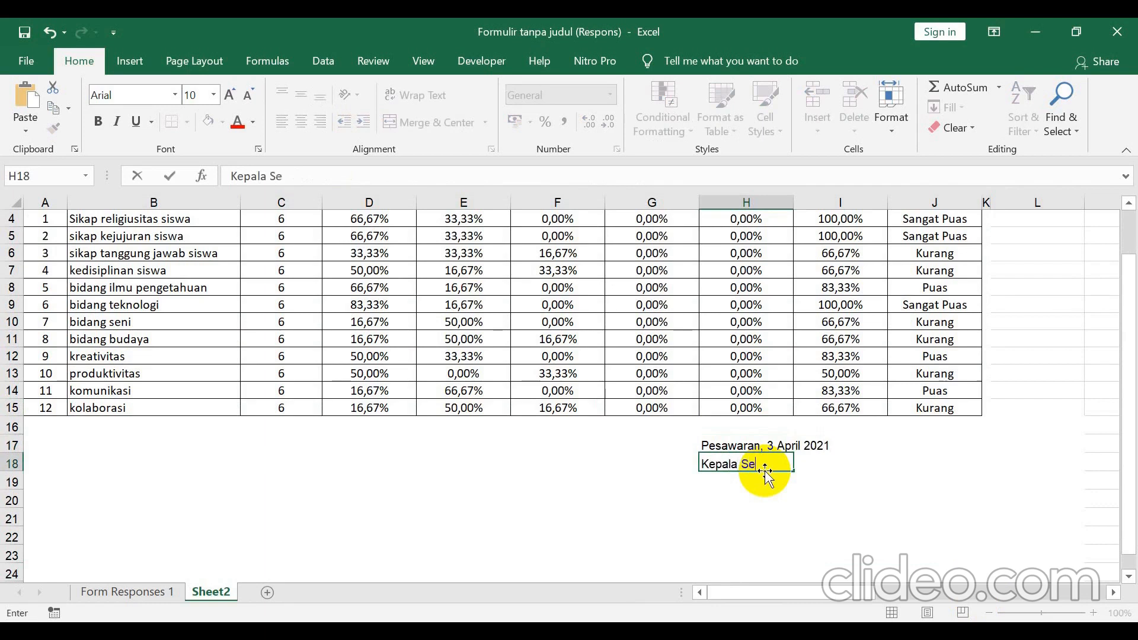
{"action": "key", "text": "Return"}
{"action": "key", "text": "Return"}
{"action": "key", "text": "Return"}
{"action": "key", "text": "Return"}
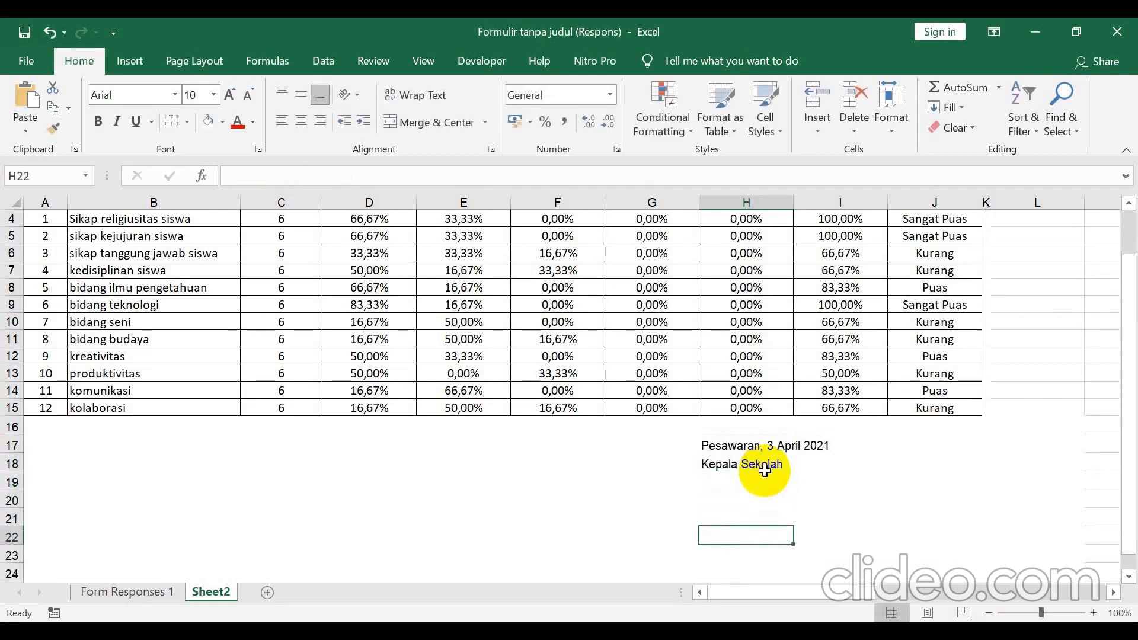
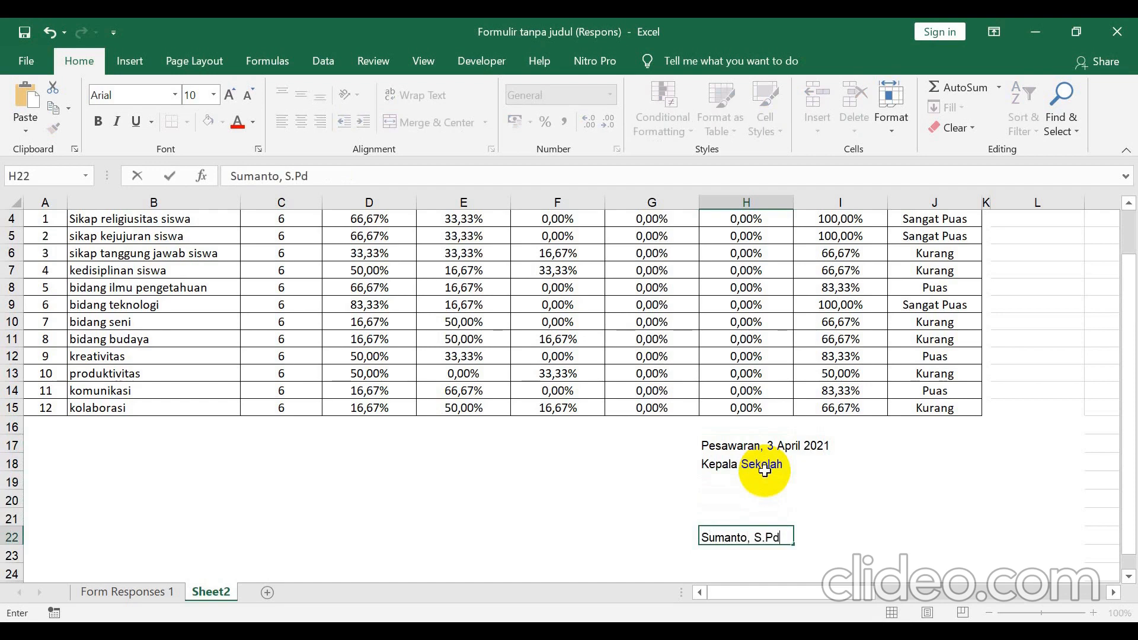
{"action": "key", "text": "Return"}
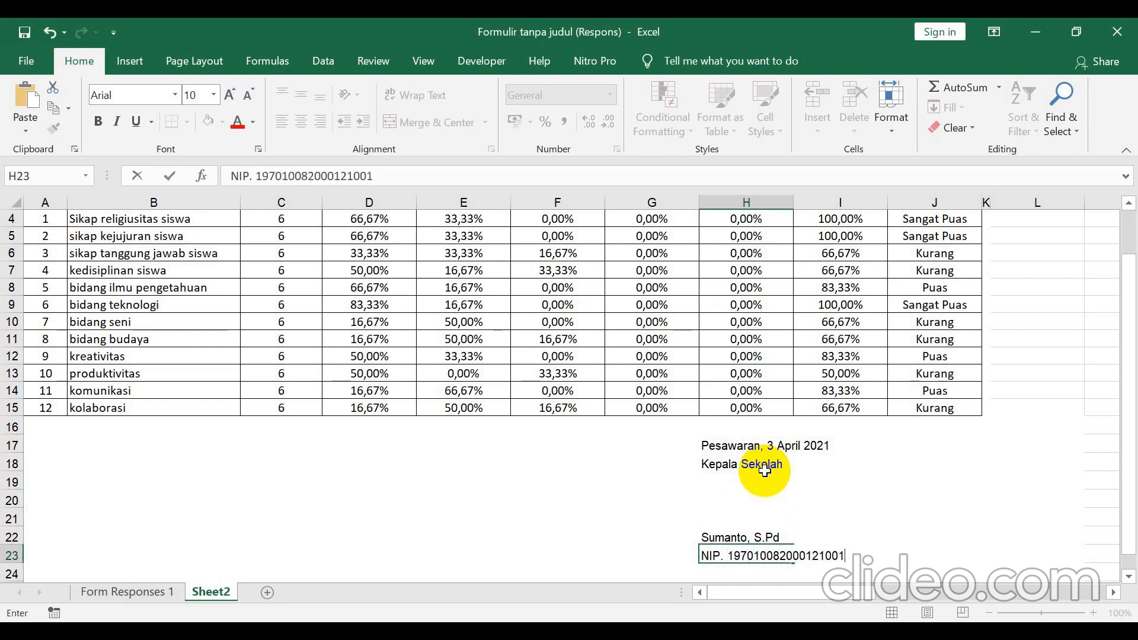
{"action": "key", "text": "Return"}
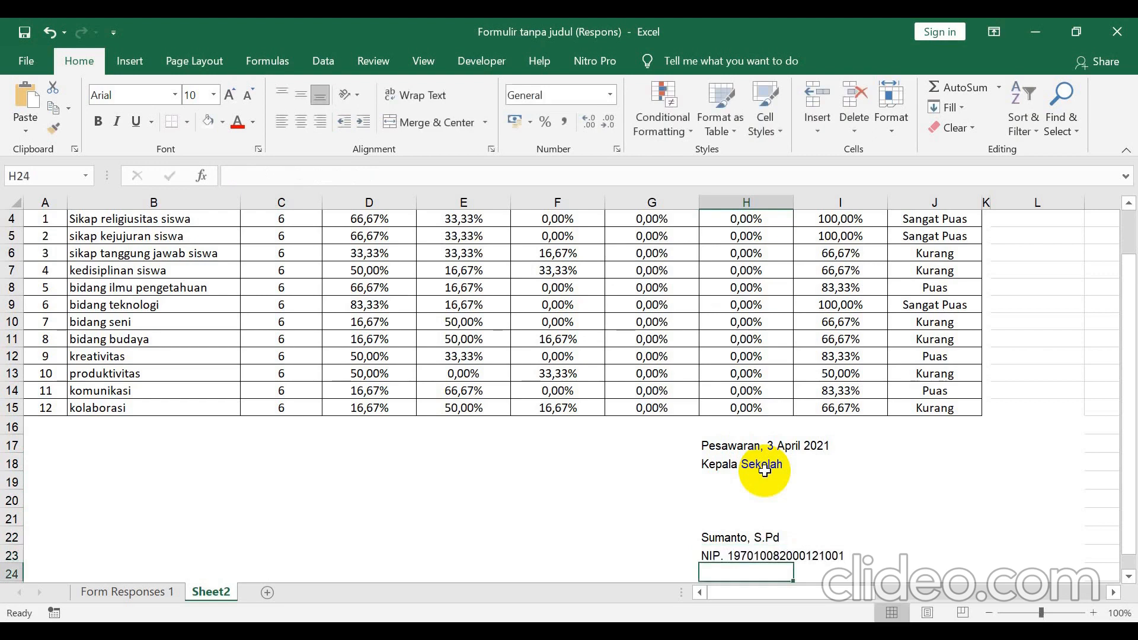
Copy A1:J23, from the recap table title down to the signature block's NIP line.
{"action": "scroll", "coordinate": [829, 379], "scroll_direction": "up", "scroll_amount": 1}
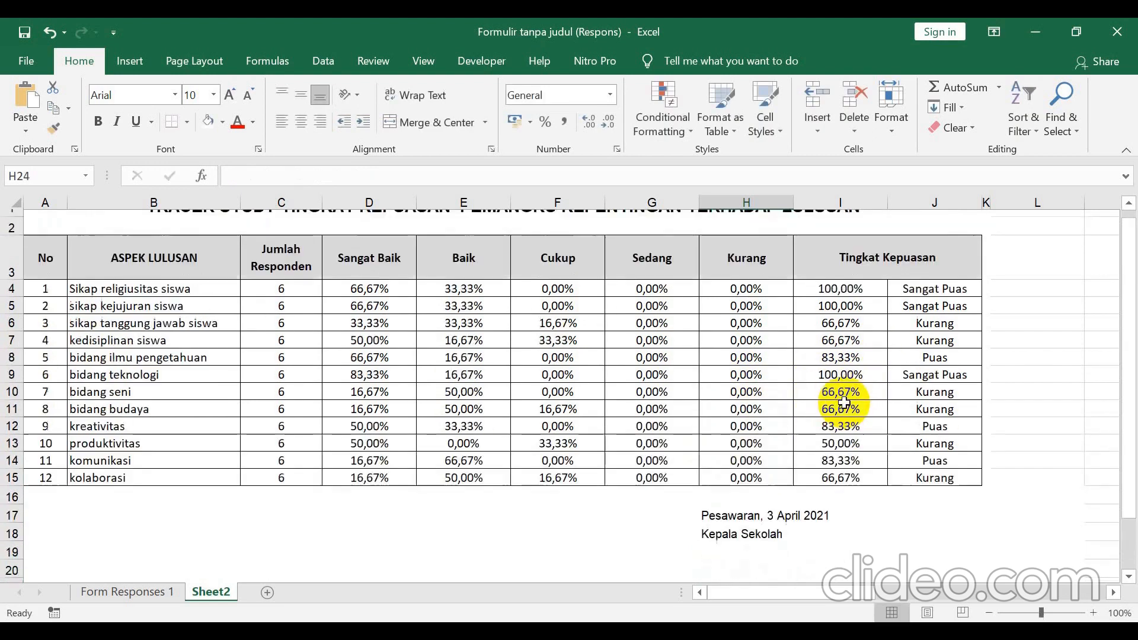
{"action": "left_click_drag", "start_coordinate": [355, 222], "coordinate": [494, 545]}
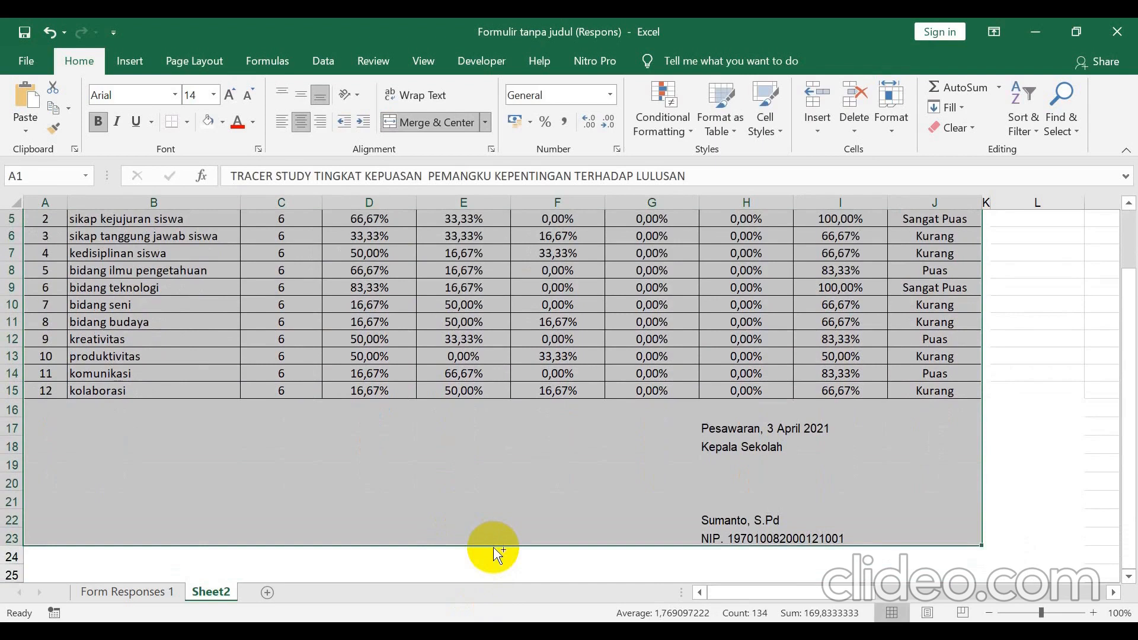
{"action": "key", "text": "ctrl+c"}
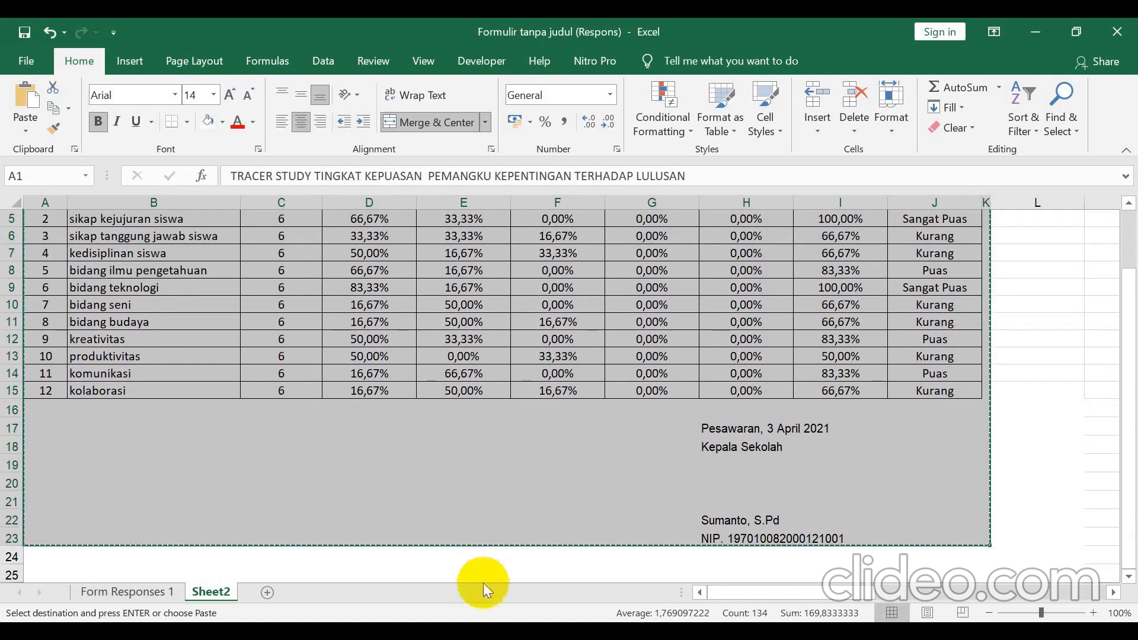
{"action": "left_click", "coordinate": [118, 630]}
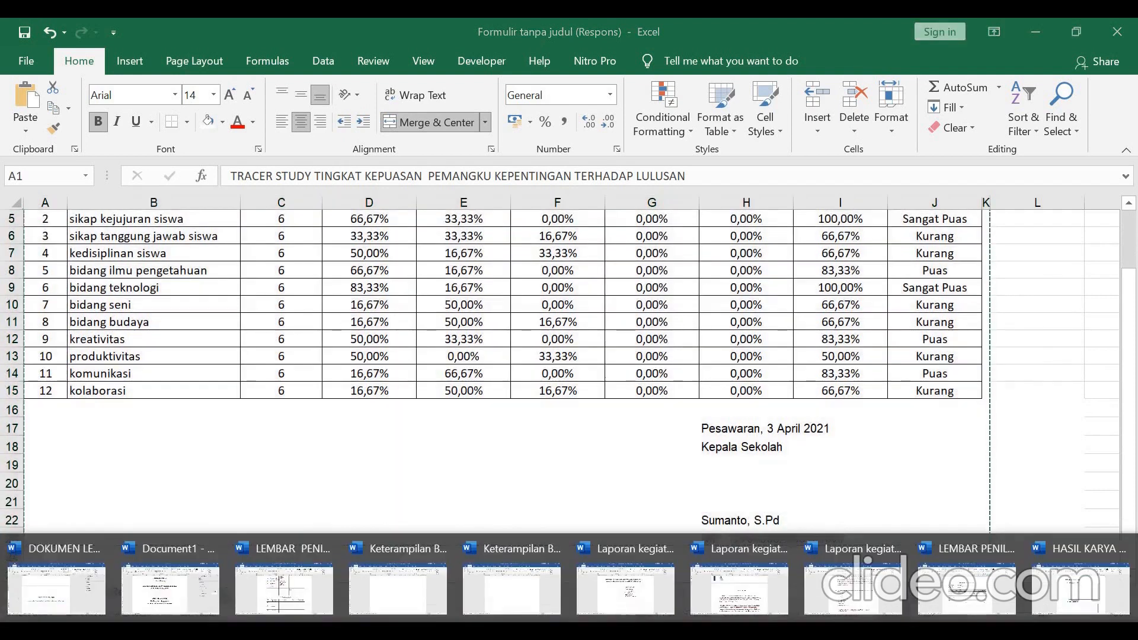
Paste the copied table as a picture on a fresh blank page in DOKUMEN LENGKAP IASP.
{"action": "left_click", "coordinate": [118, 590]}
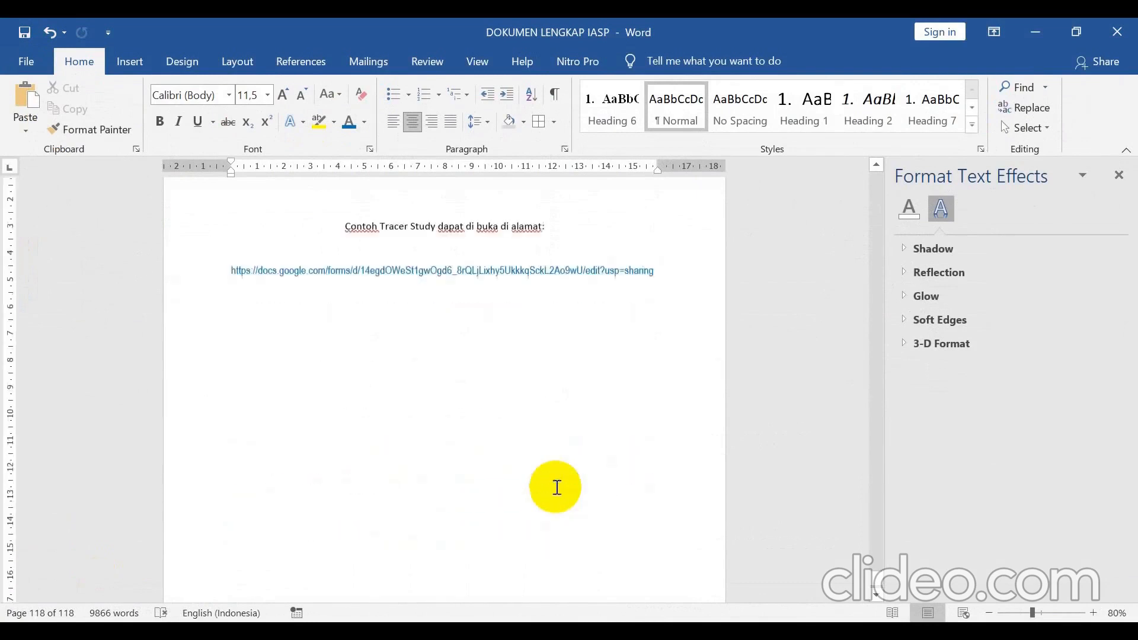
{"action": "key", "text": "Return"}
{"action": "key", "text": "Return"}
{"action": "key", "text": "Return"}
{"action": "key", "text": "Return"}
{"action": "key", "text": "Return"}
{"action": "key", "text": "Return"}
{"action": "key", "text": "Return"}
{"action": "key", "text": "Return"}
{"action": "key", "text": "Return"}
{"action": "key", "text": "Return"}
{"action": "key", "text": "Return"}
{"action": "key", "text": "Return"}
{"action": "key", "text": "Return"}
{"action": "key", "text": "Return"}
{"action": "key", "text": "Return"}
{"action": "key", "text": "Return"}
{"action": "key", "text": "Return"}
{"action": "key", "text": "Return"}
{"action": "key", "text": "Return"}
{"action": "key", "text": "Return"}
{"action": "key", "text": "Return"}
{"action": "key", "text": "Return"}
{"action": "key", "text": "Return"}
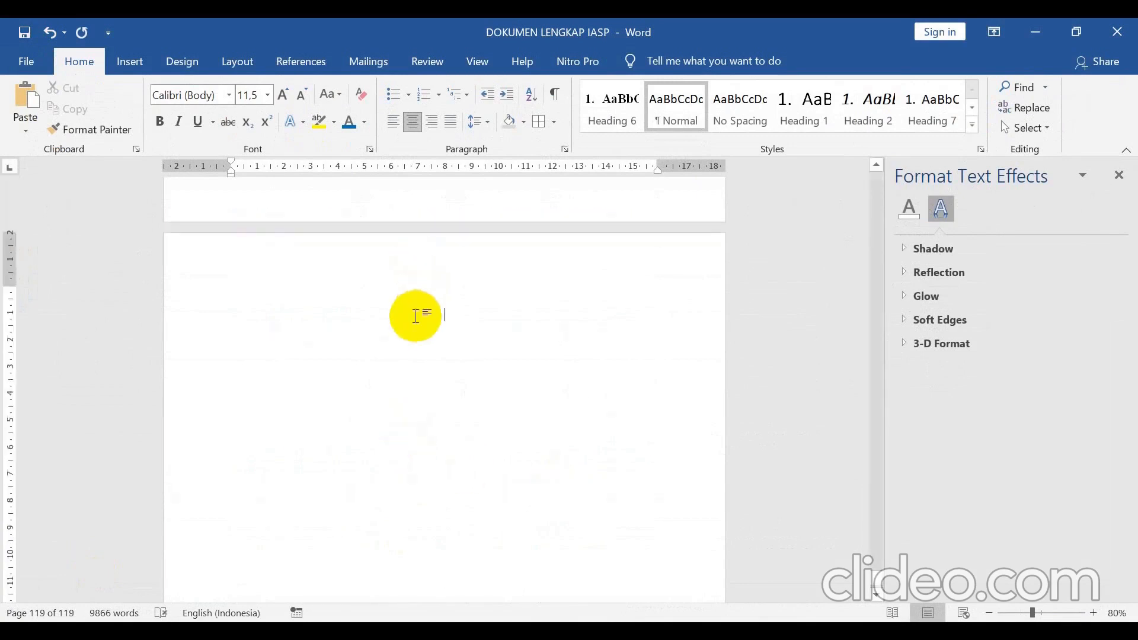
{"action": "right_click", "coordinate": [409, 352]}
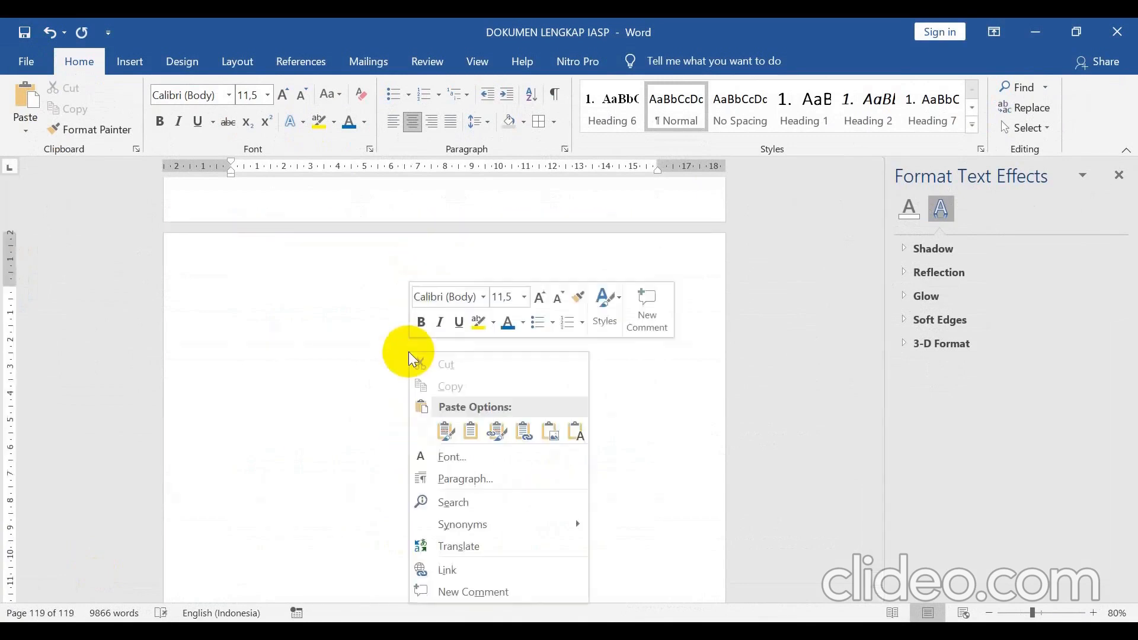
{"action": "left_click", "coordinate": [550, 436]}
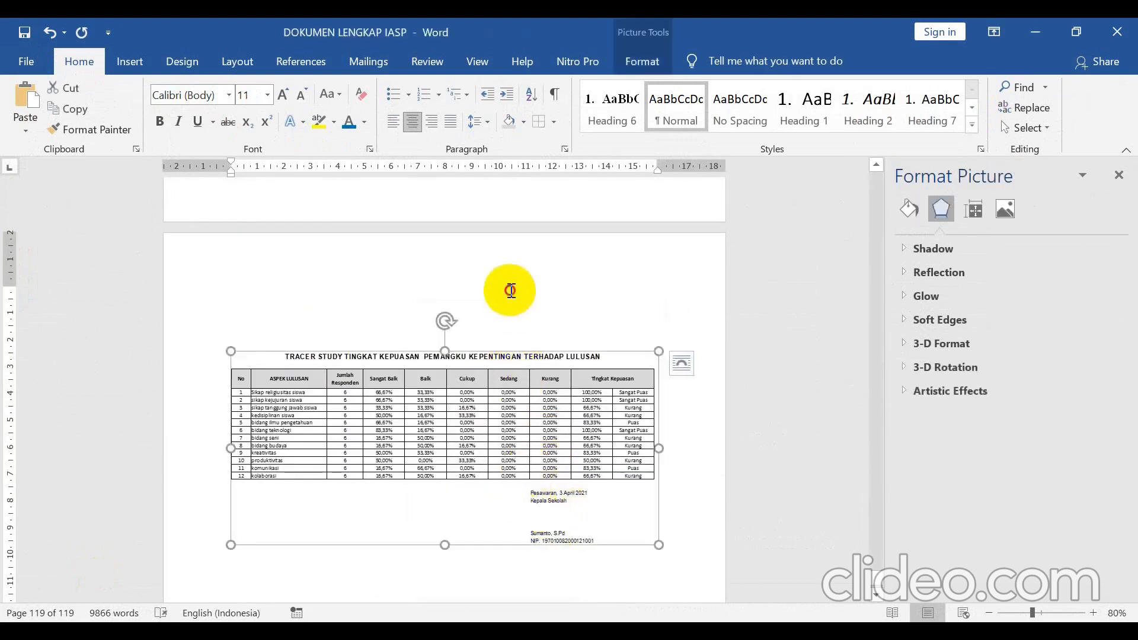
Select and deselect the pasted table picture to check its placement on page 119.
{"action": "left_click", "coordinate": [510, 290]}
{"action": "left_click", "coordinate": [527, 421]}
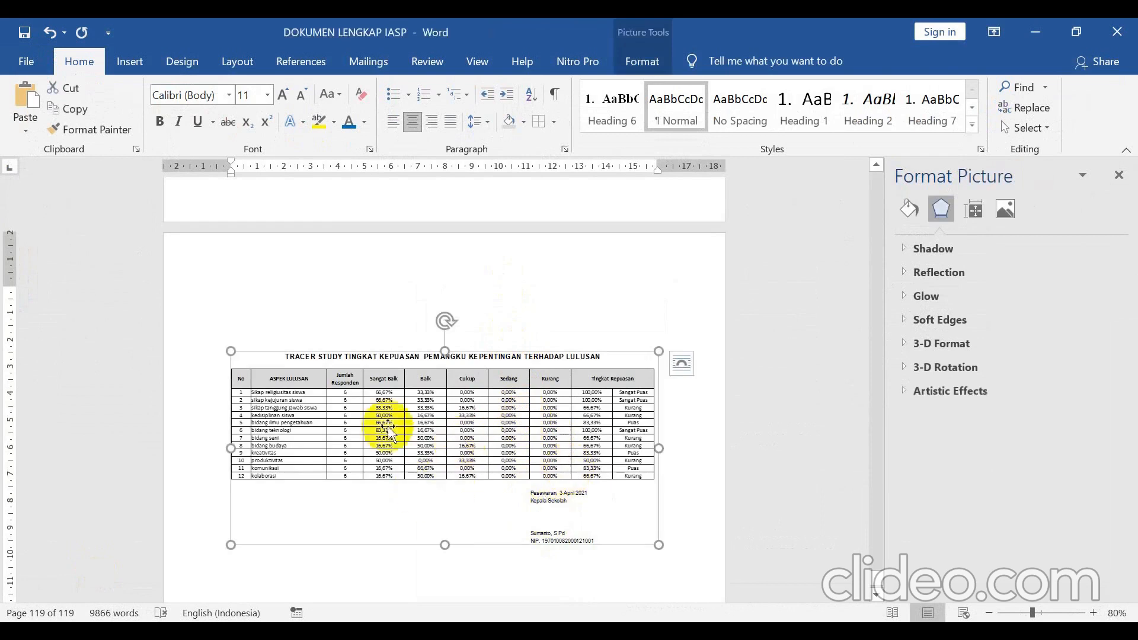
{"action": "left_click", "coordinate": [687, 413]}
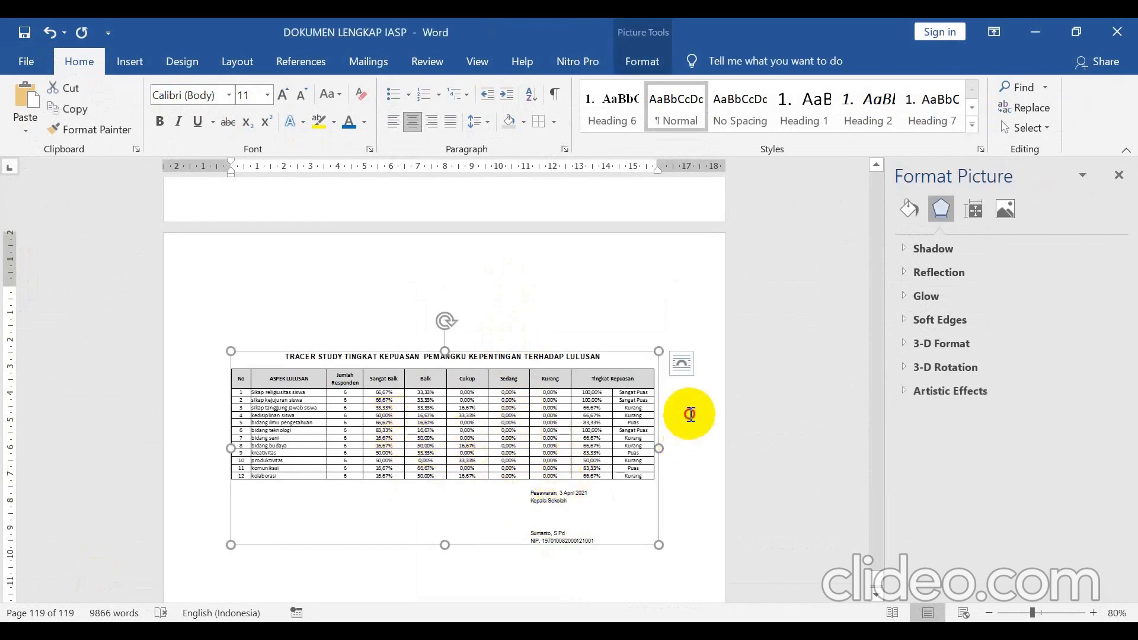
{"action": "left_click", "coordinate": [533, 453]}
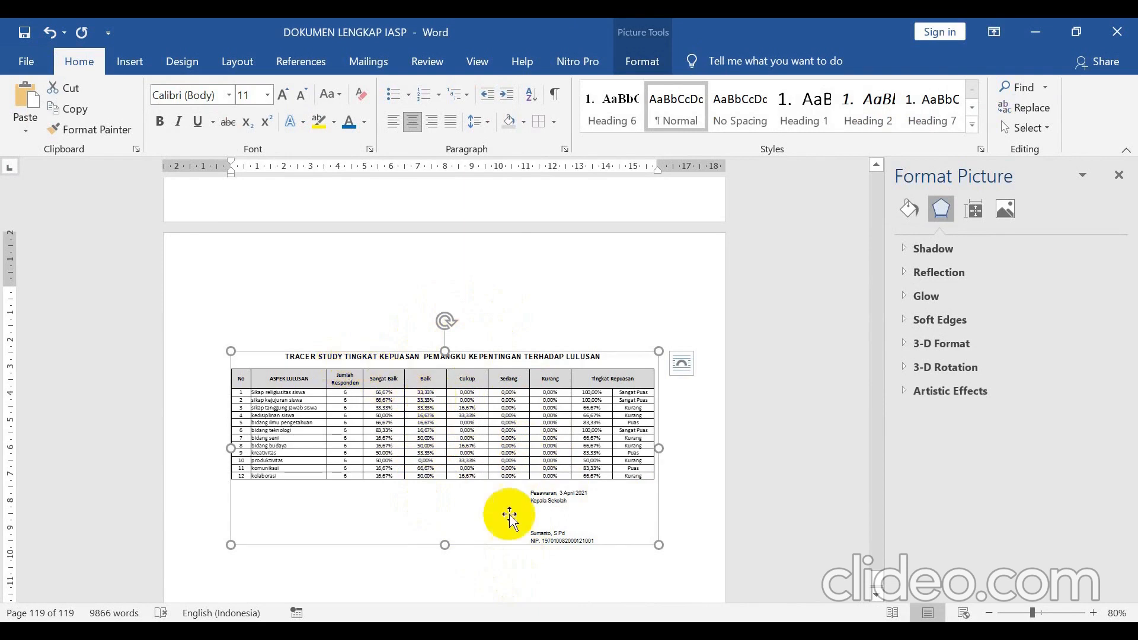
{"action": "left_click", "coordinate": [504, 582]}
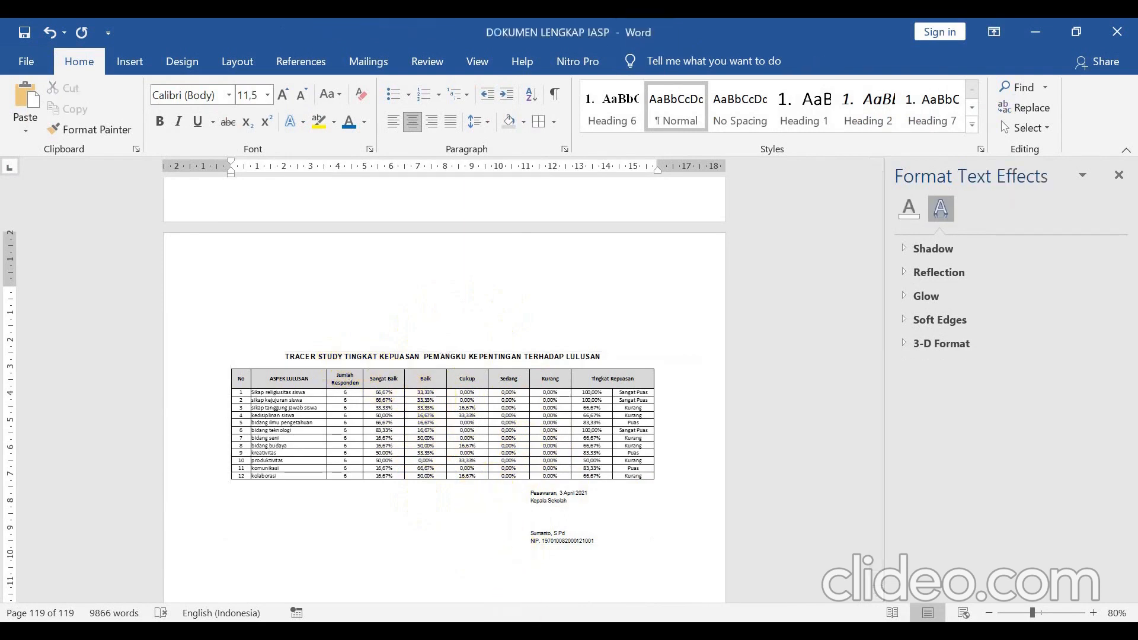
Check the IASP PDF in Nitro Pro, then view Butir 11 in the DOKUMEN EDS 2021 workbook.
{"action": "left_click", "coordinate": [571, 631]}
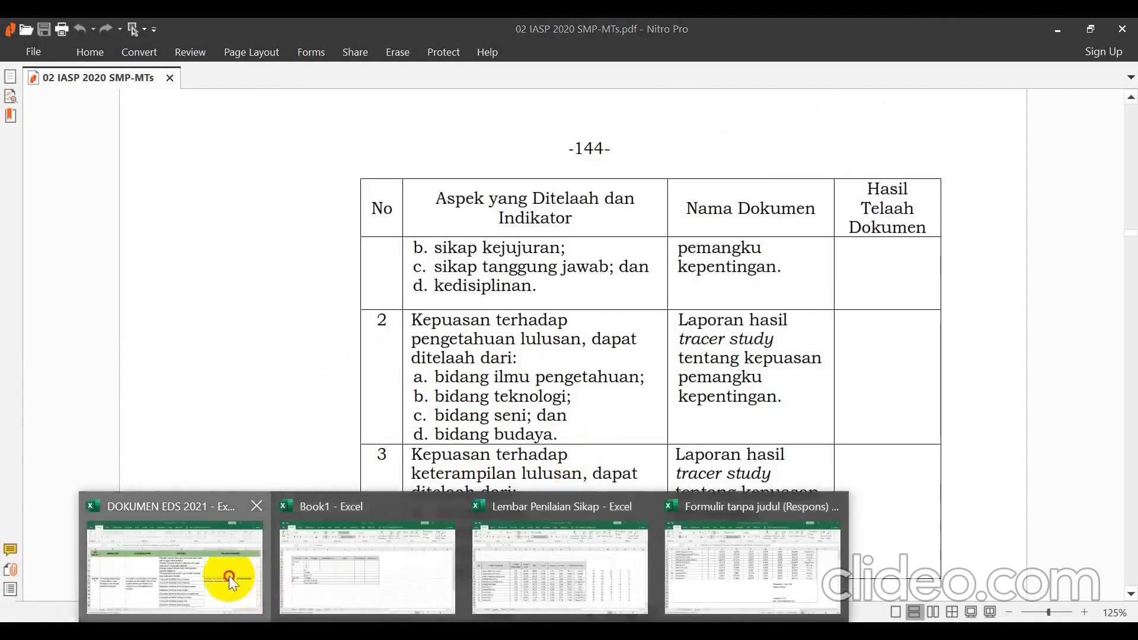
{"action": "left_click", "coordinate": [228, 579]}
{"action": "scroll", "coordinate": [554, 431], "scroll_direction": "down", "scroll_amount": 1}
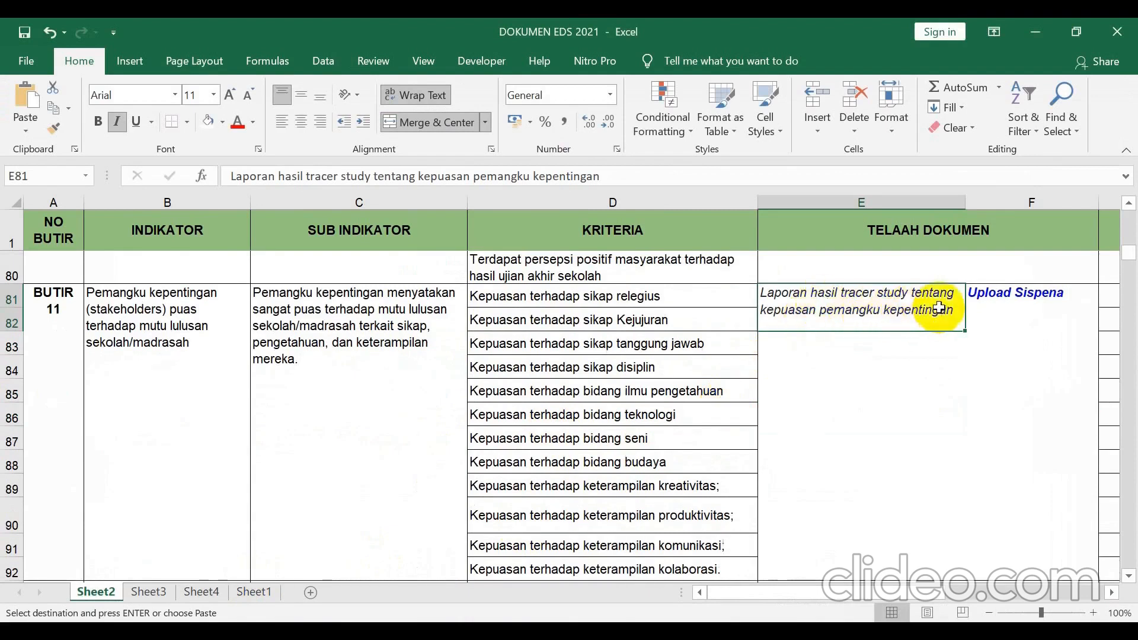
Switch to Google Sheets, glance at the tracer study form, and return to the responses spreadsheet.
{"action": "key", "text": "alt+Tab"}
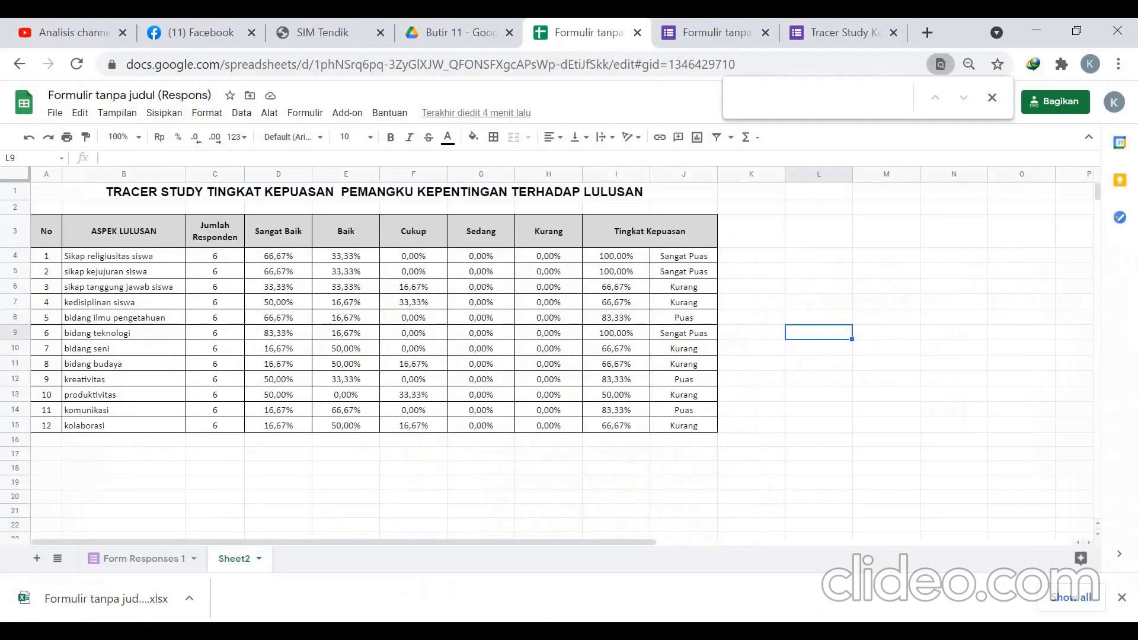
{"action": "left_click", "coordinate": [718, 33]}
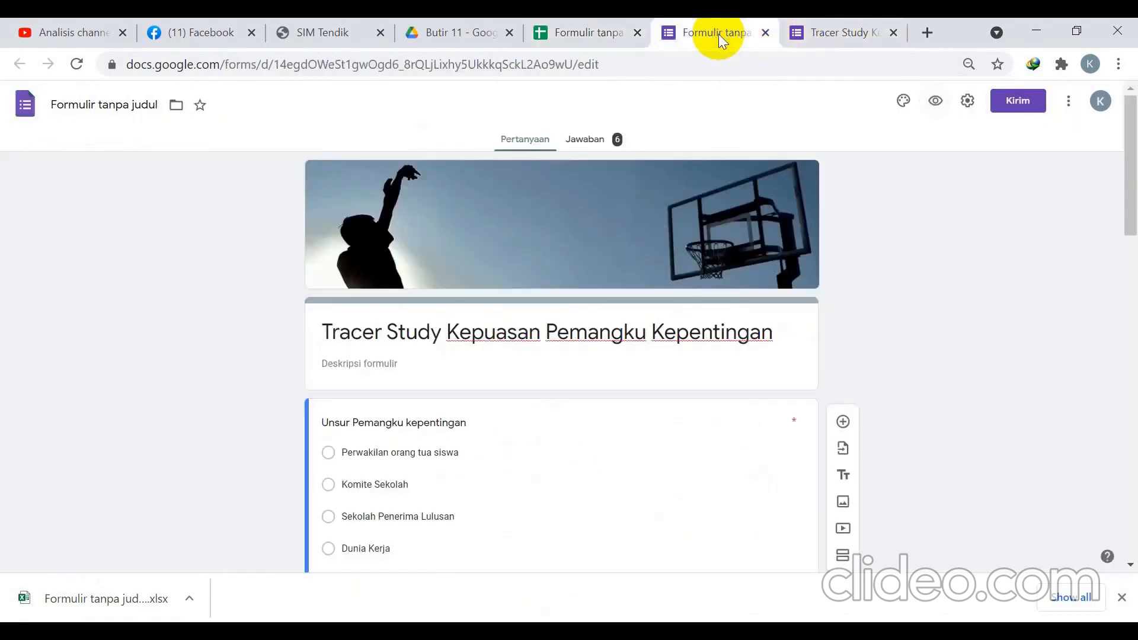
{"action": "left_click", "coordinate": [579, 32]}
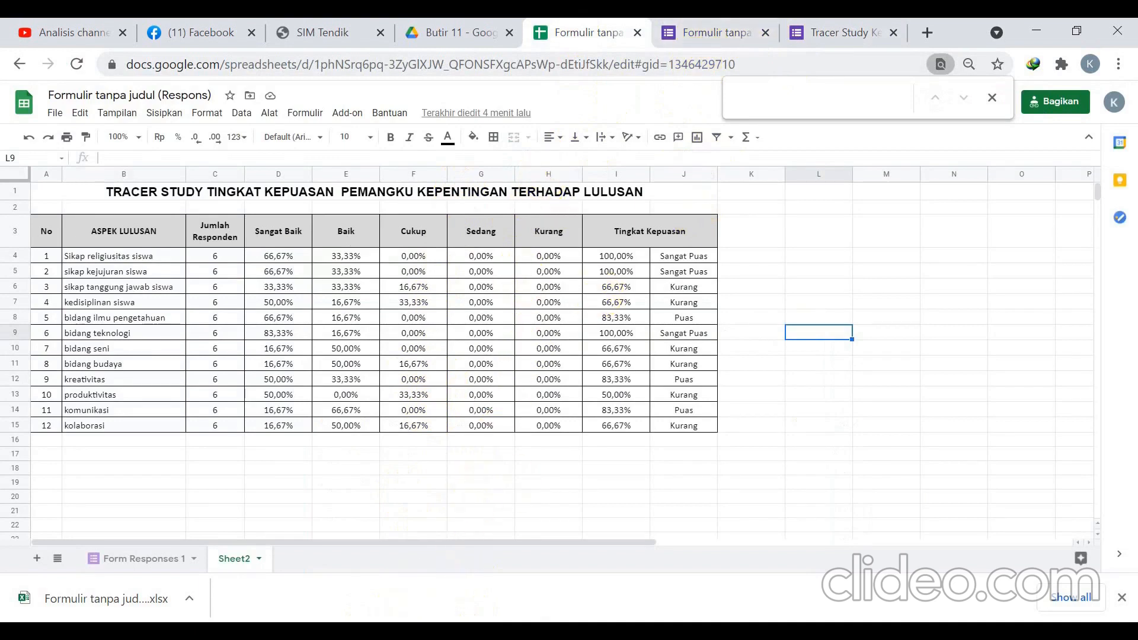
Delete the empty lines above the table picture on page 119 of DOKUMEN LENGKAP IASP.
{"action": "mouse_move", "coordinate": [388, 619]}
{"action": "left_click", "coordinate": [89, 596]}
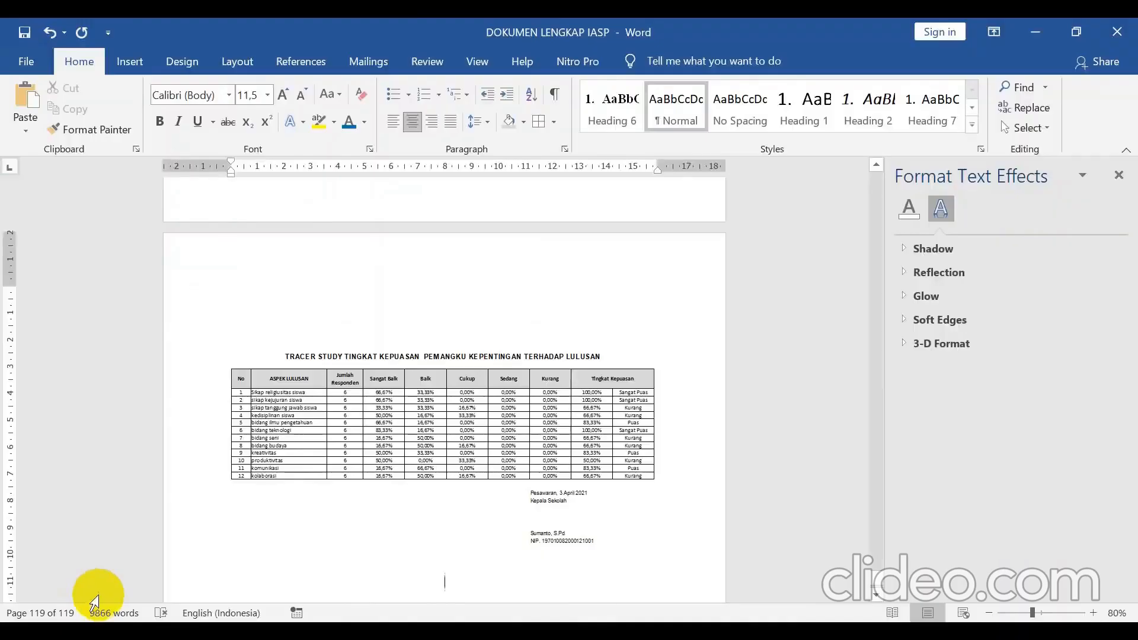
{"action": "left_click", "coordinate": [431, 451]}
{"action": "left_click", "coordinate": [484, 278]}
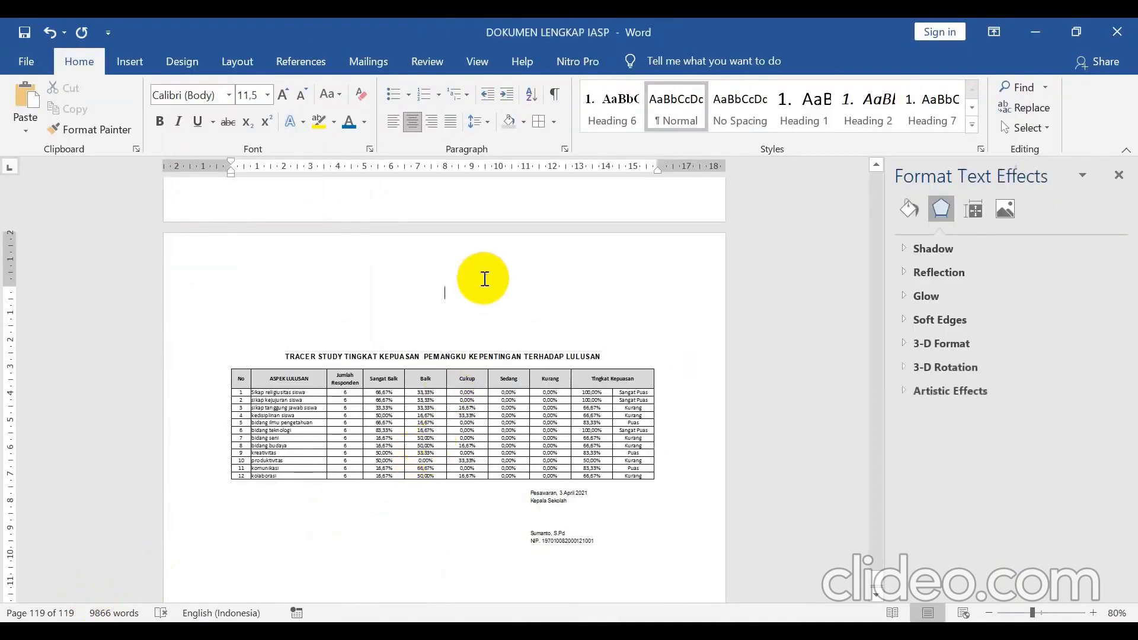
{"action": "key", "text": "Delete"}
{"action": "key", "text": "Delete"}
{"action": "key", "text": "Delete"}
{"action": "key", "text": "Delete"}
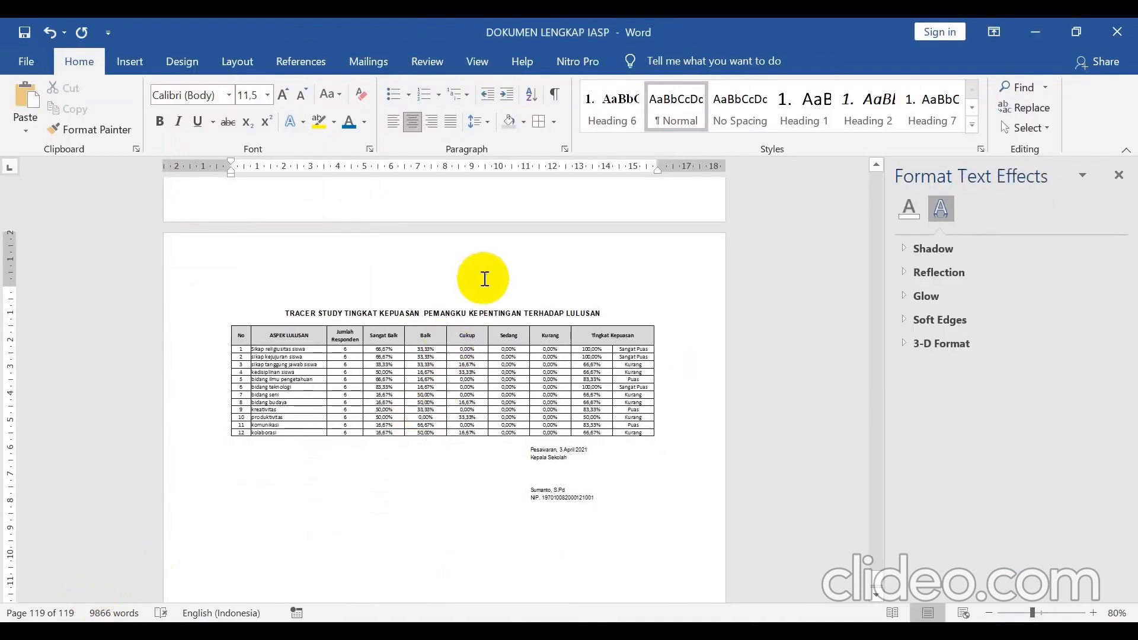
{"action": "left_click", "coordinate": [396, 373]}
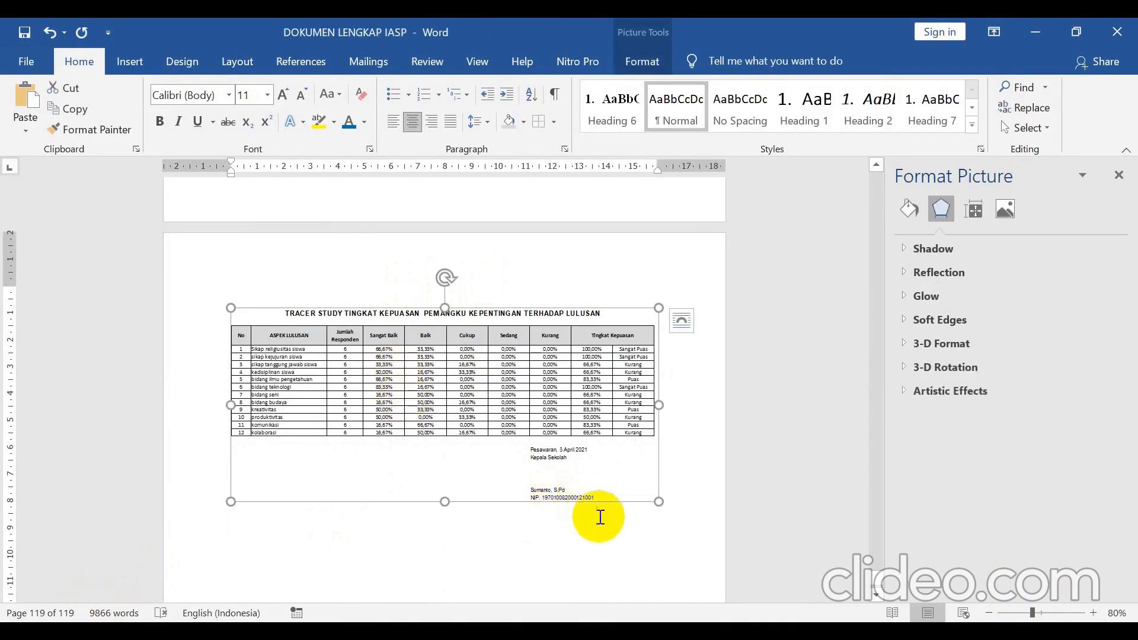